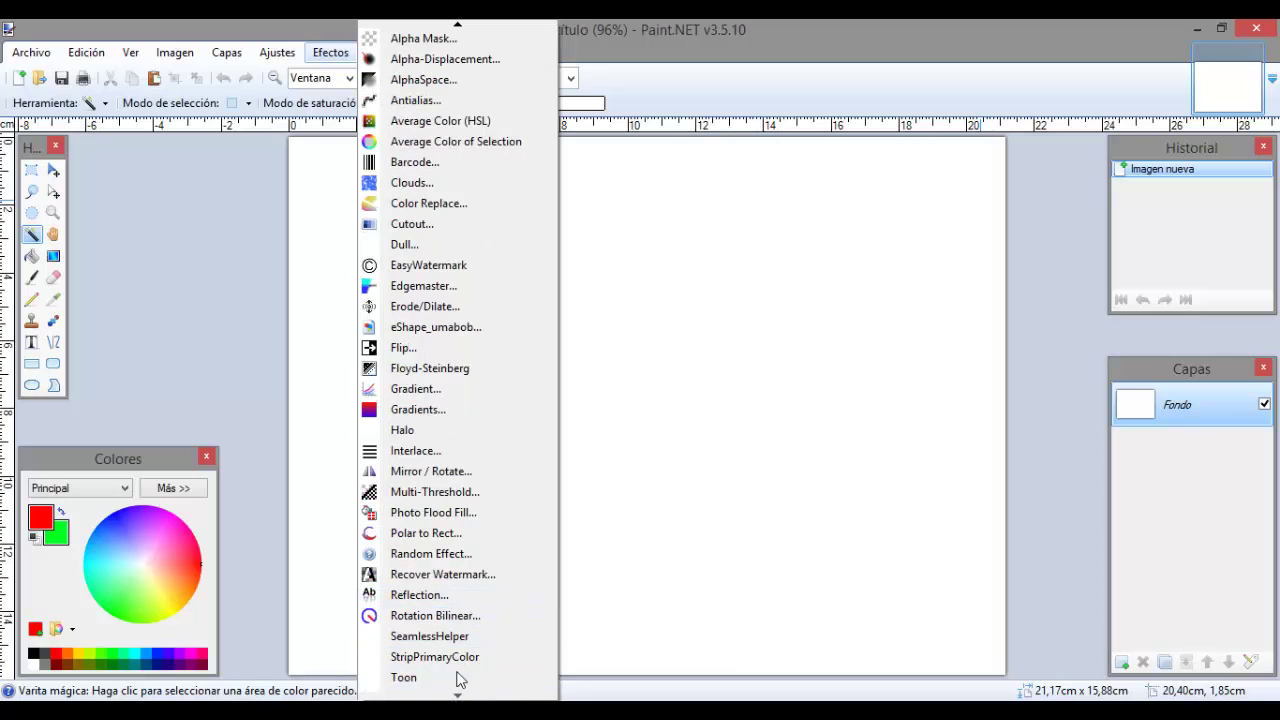
- Browse the Effects menu categories and close the list without applying anything
mouse_move(460, 30)
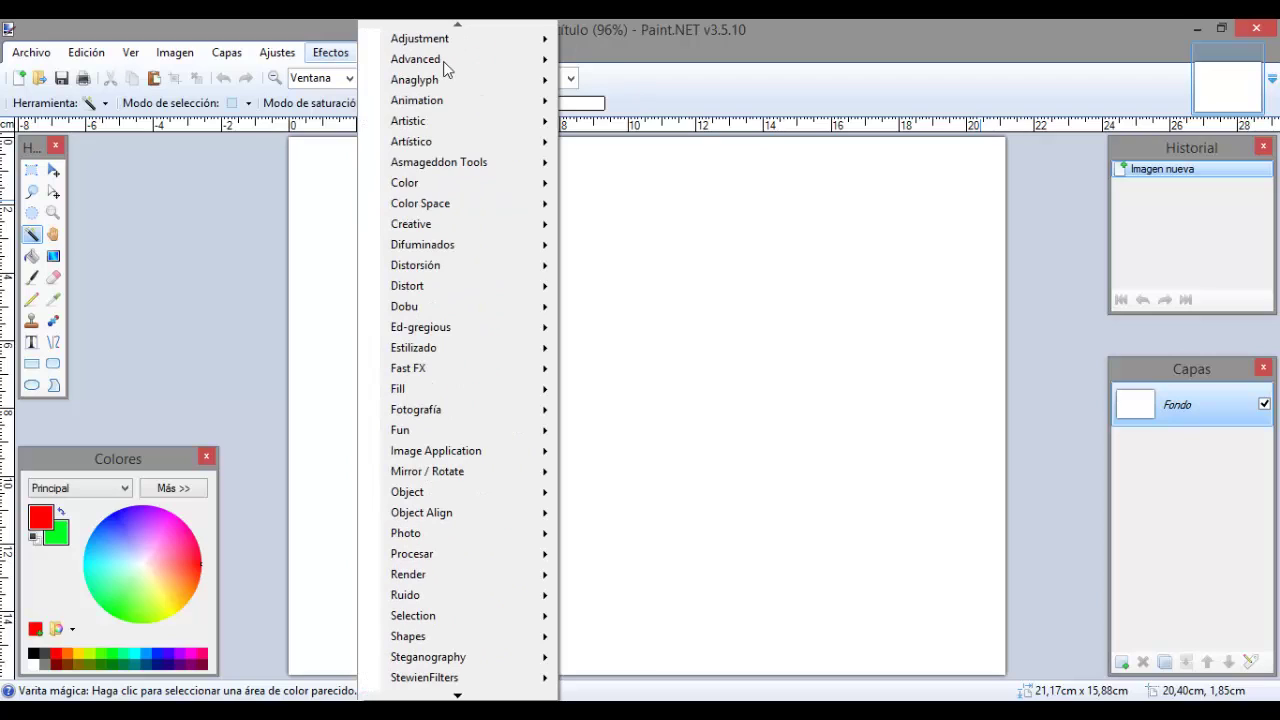
click(682, 75)
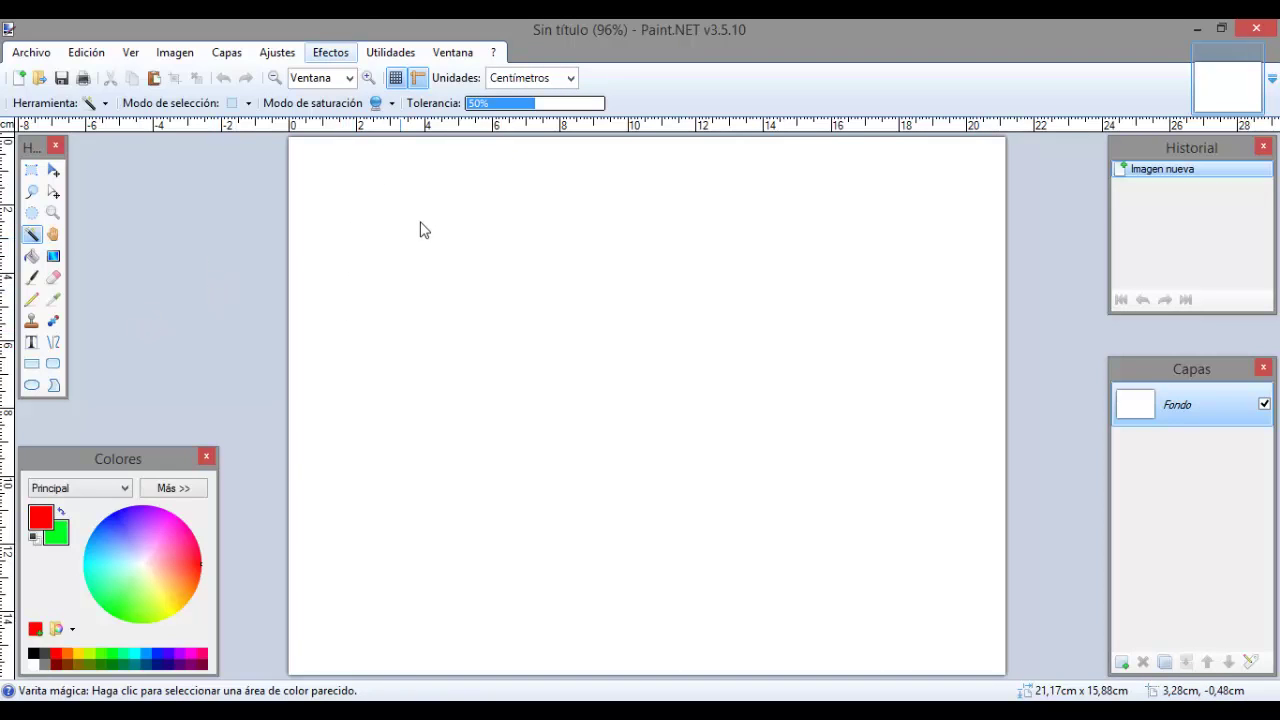
key(Return)
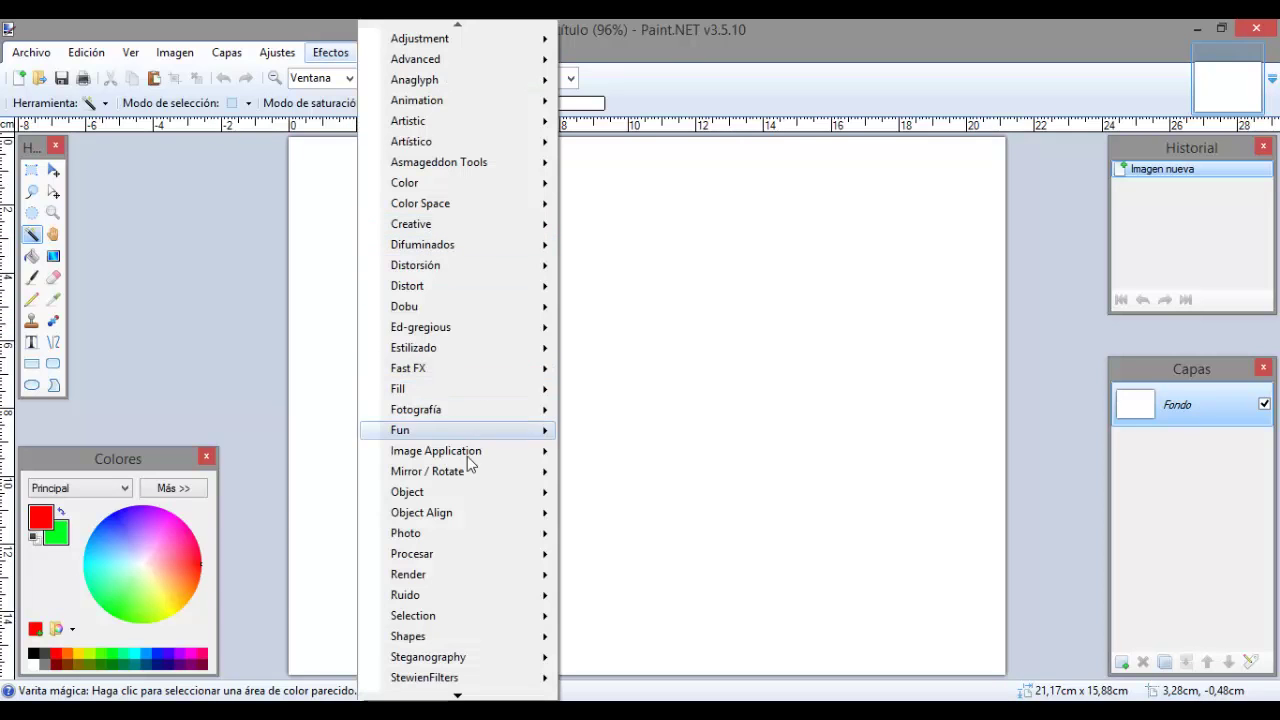
click(457, 697)
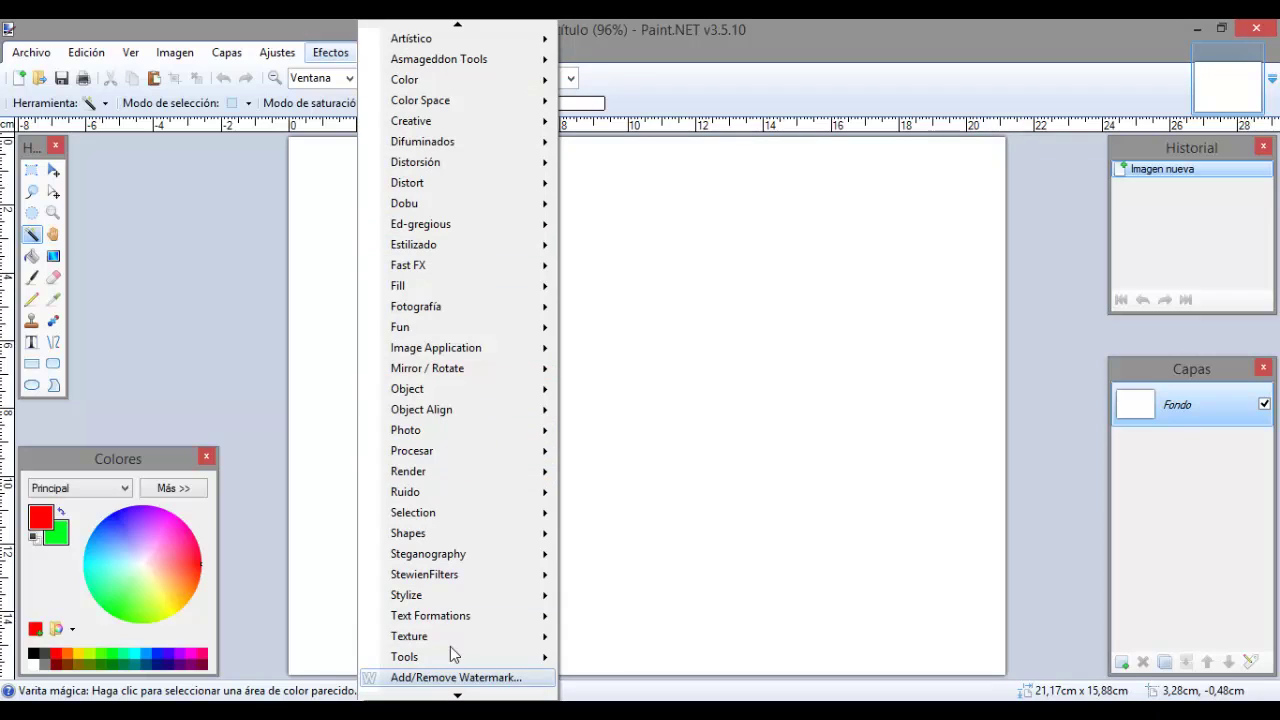
mouse_move(448, 618)
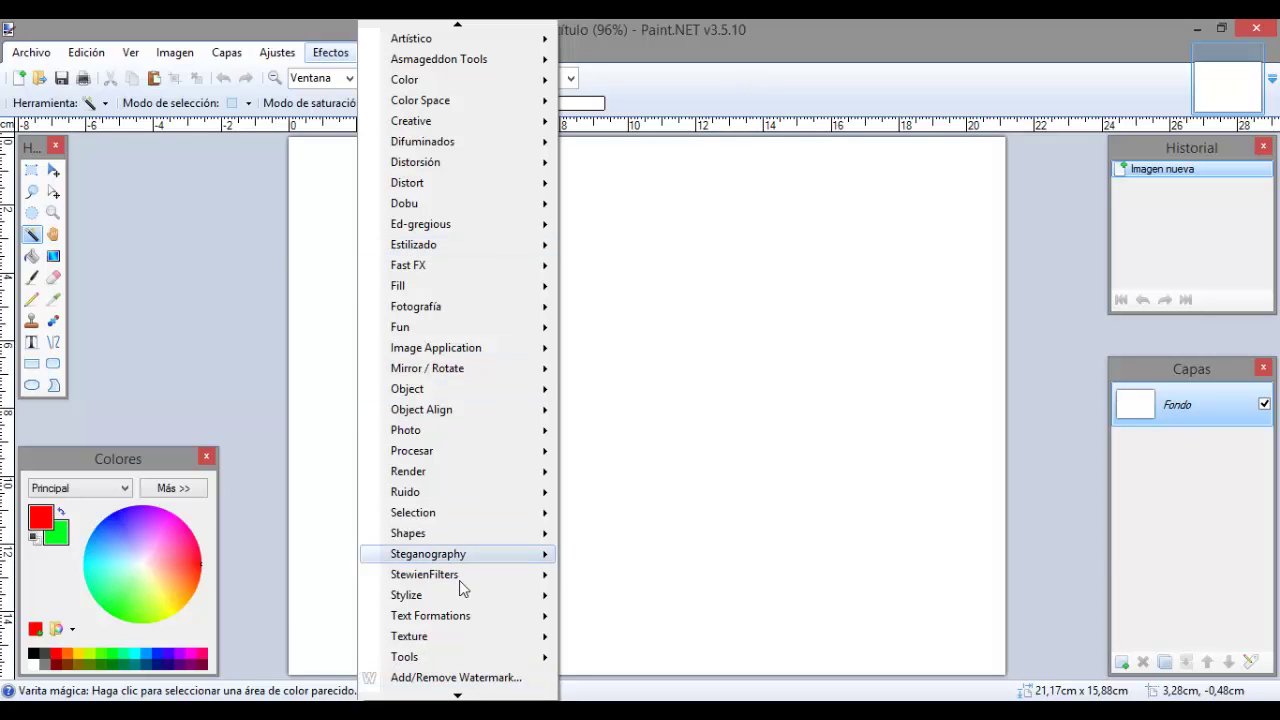
click(706, 97)
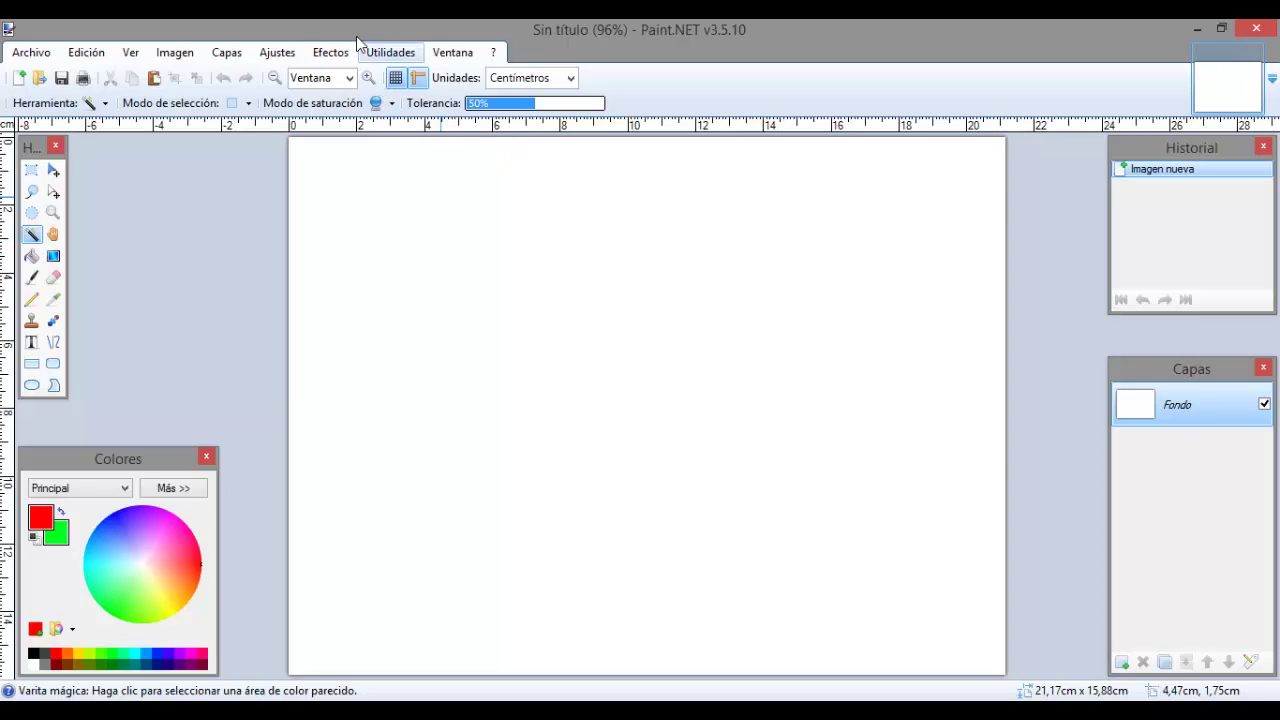
click(330, 52)
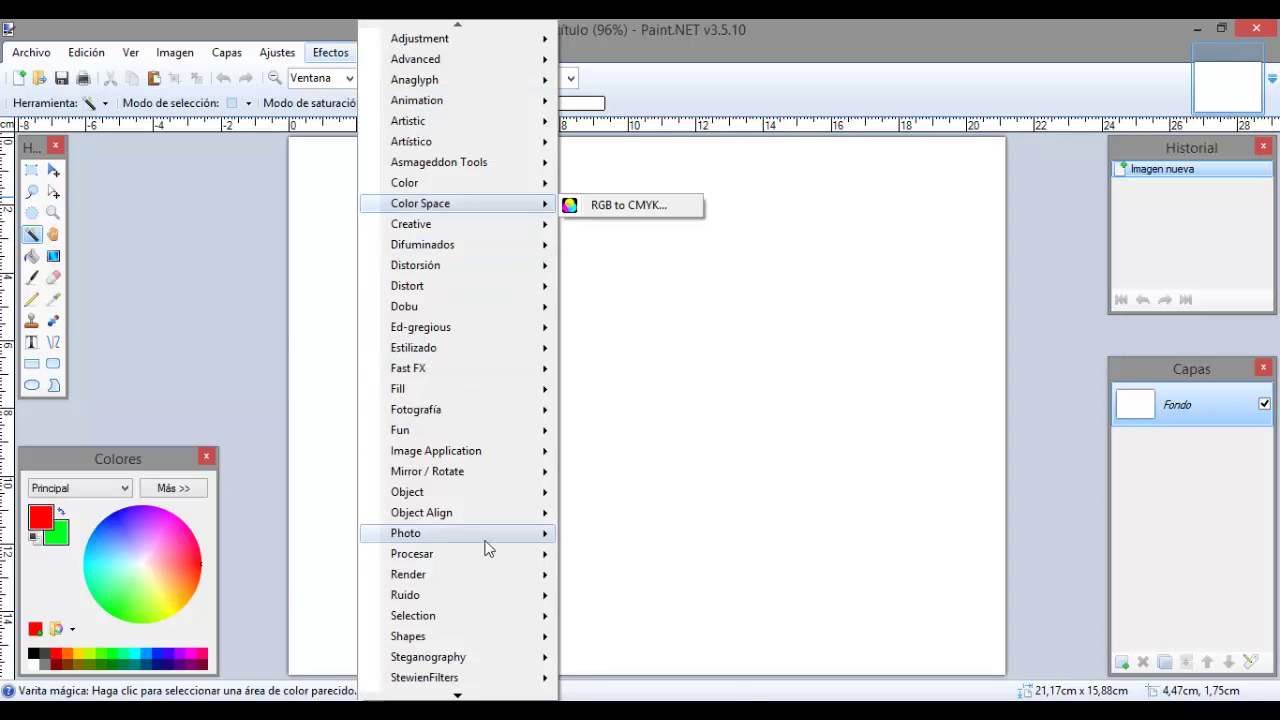
mouse_move(457, 696)
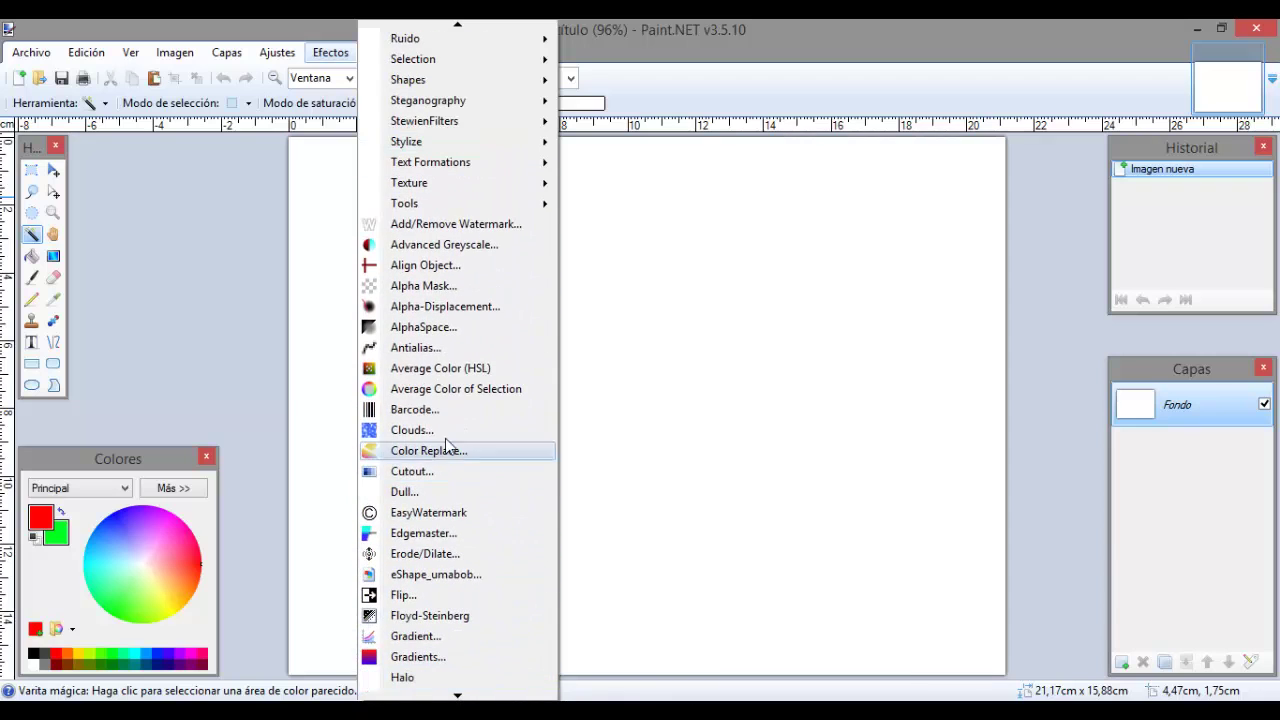
click(771, 84)
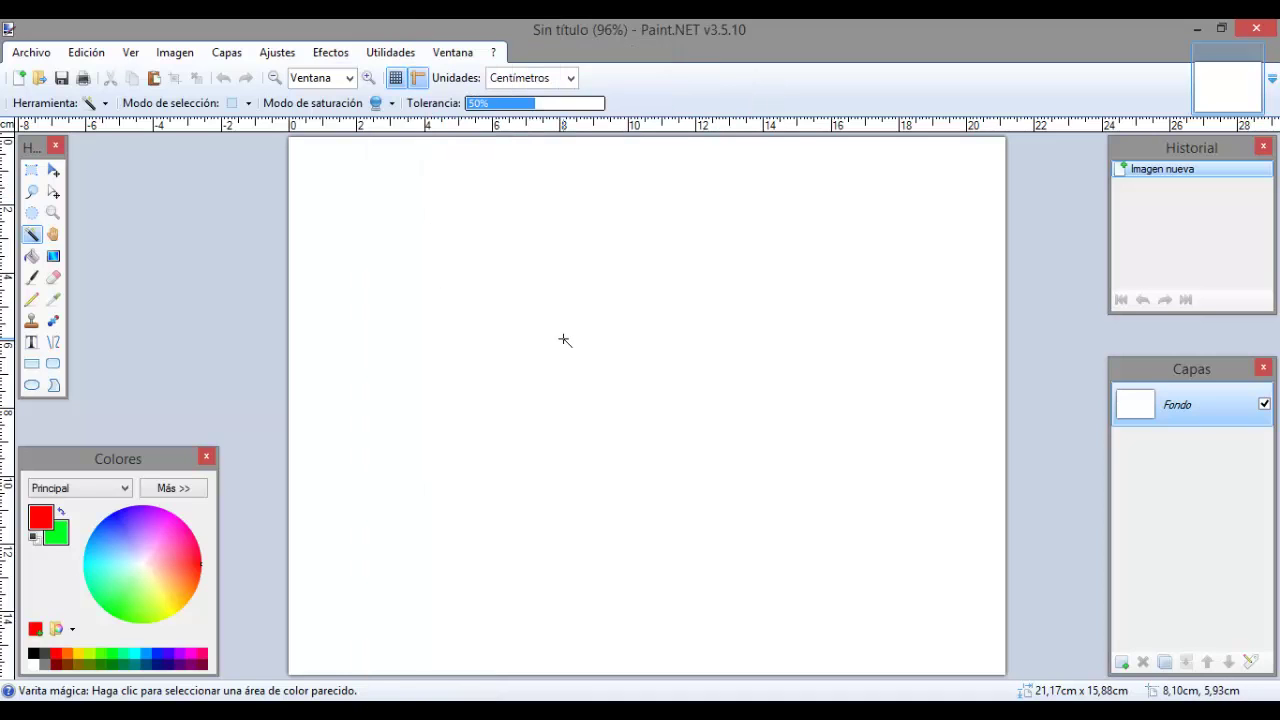
- Switch to the Paint.NET program folder and launch the Effects-MegaloPack plugin installer
mouse_move(368, 712)
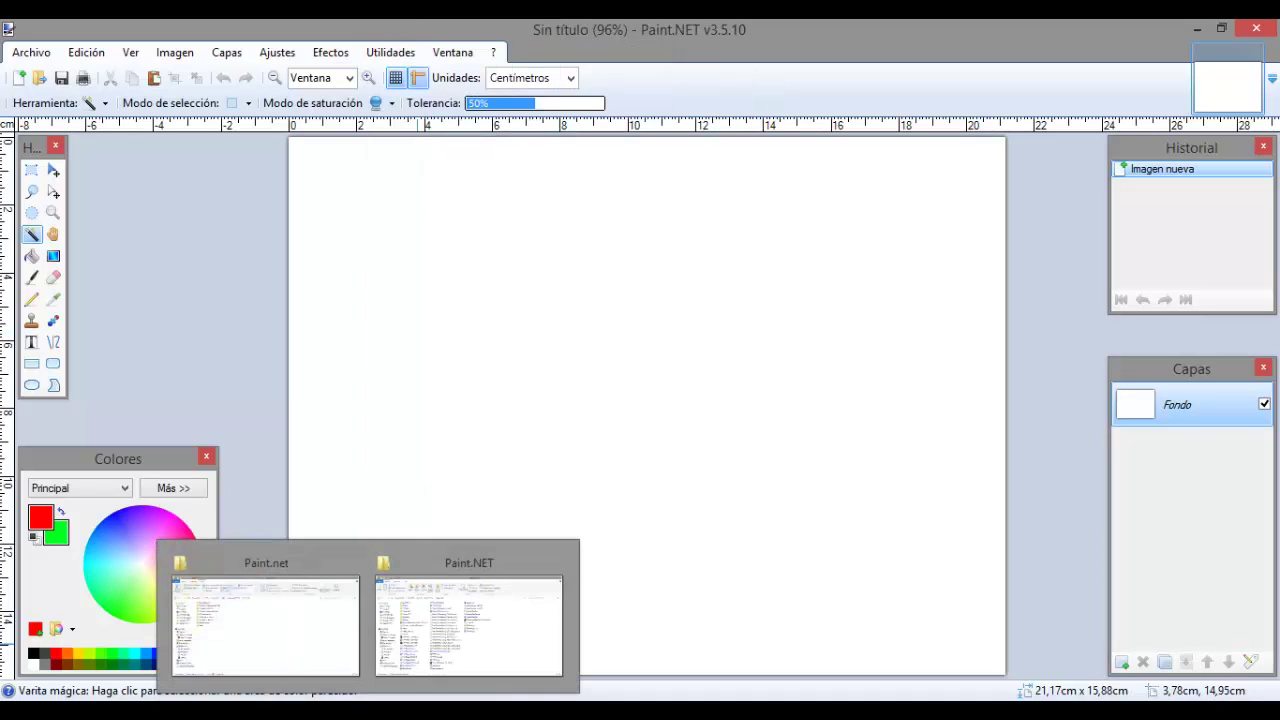
click(469, 620)
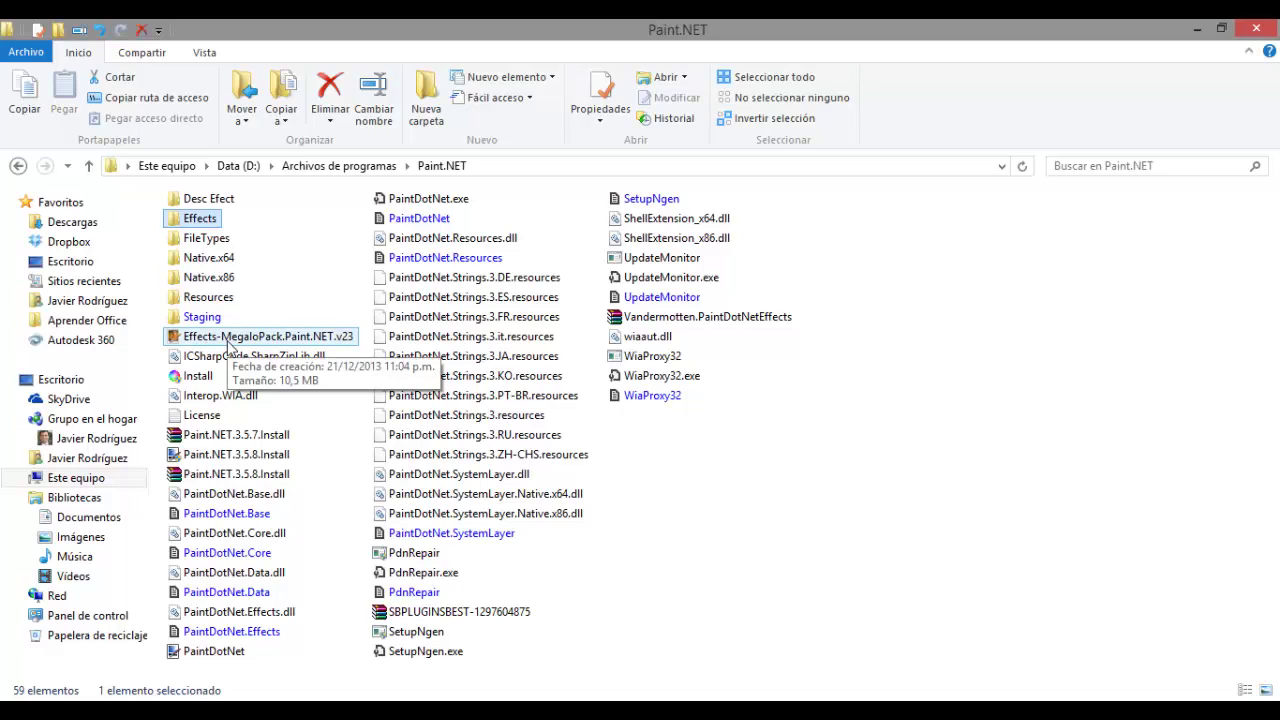
double_click(228, 345)
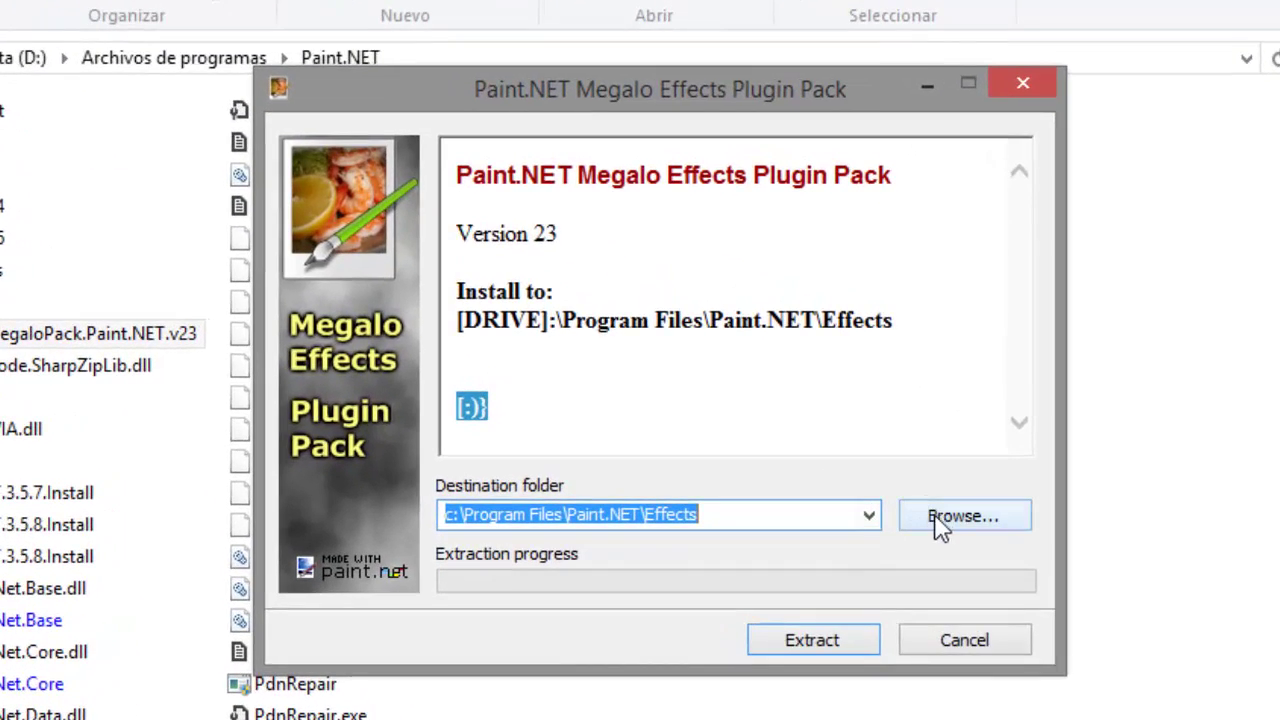
- Set the extraction destination to D:\Archivos de programas\Paint.NET\Effects and start extracting
click(938, 522)
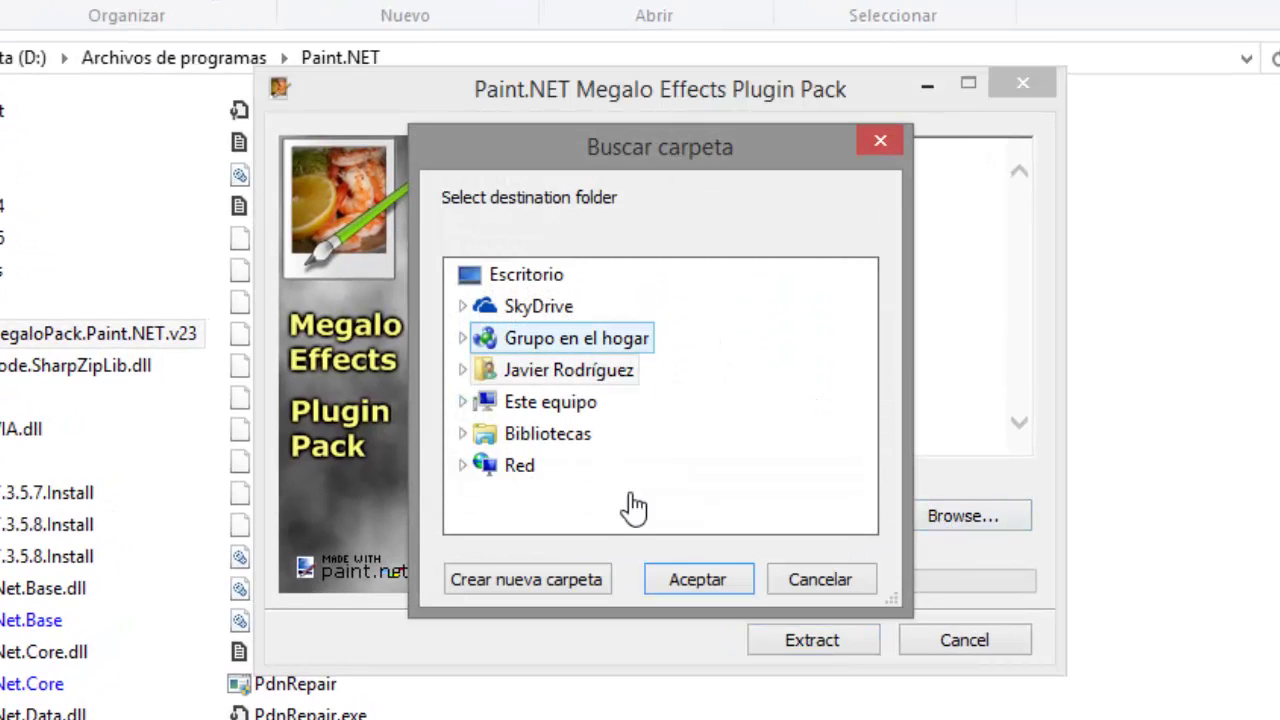
click(464, 402)
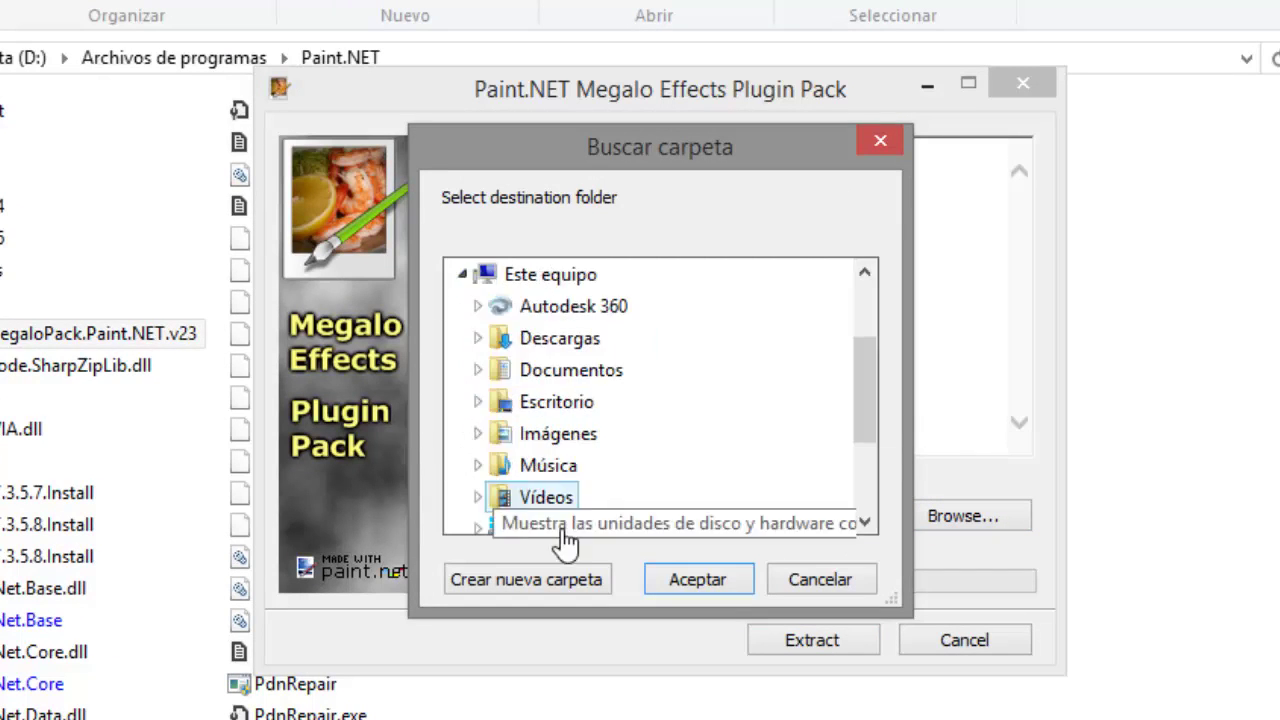
drag(871, 414, 872, 482)
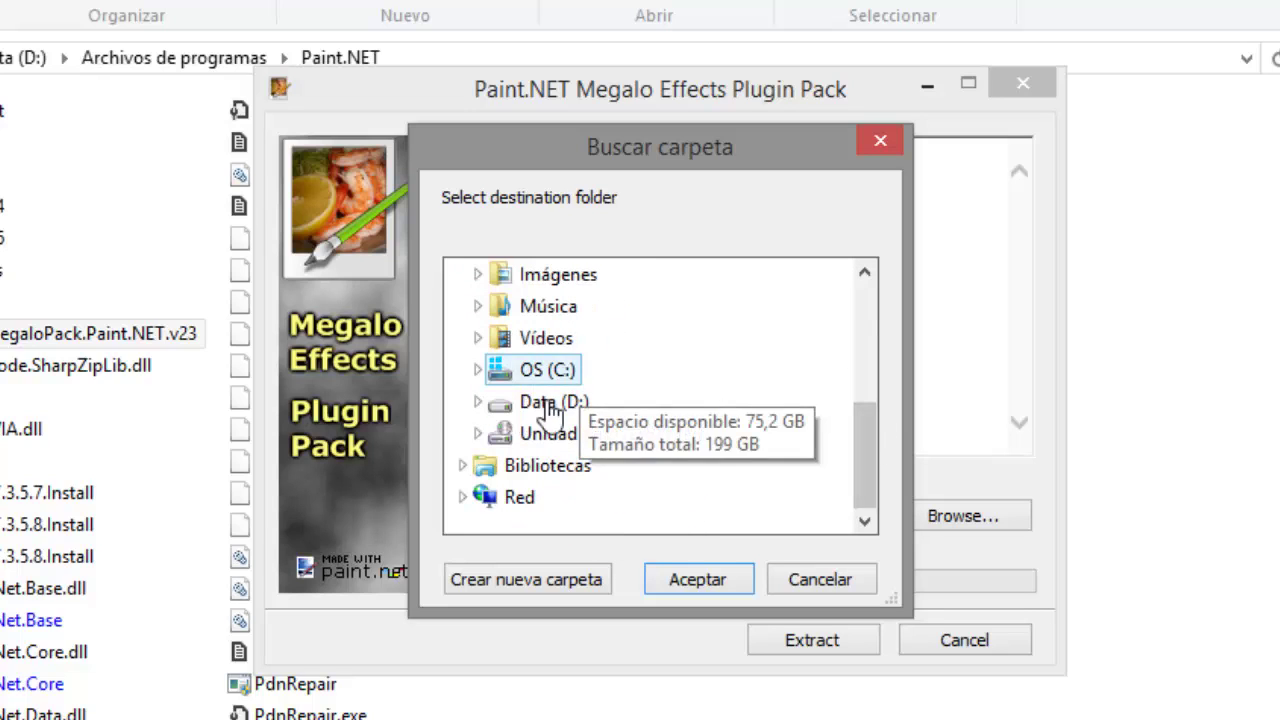
click(476, 402)
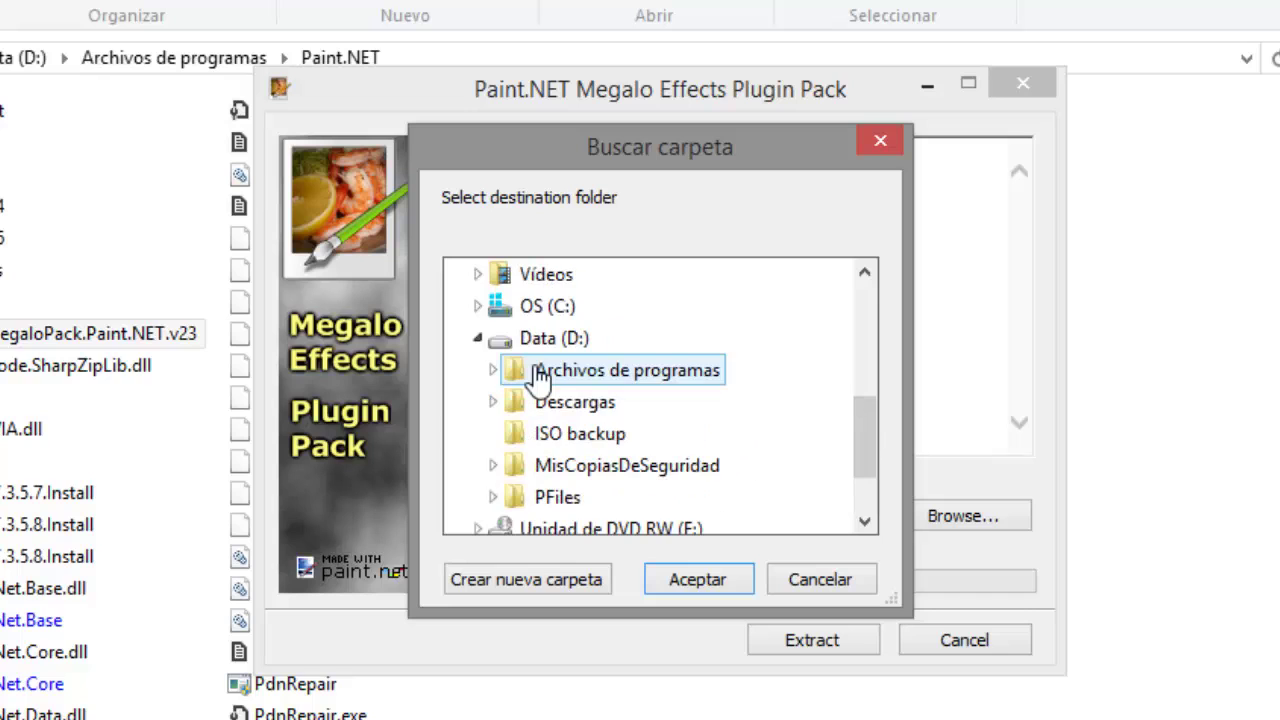
click(493, 371)
click(608, 402)
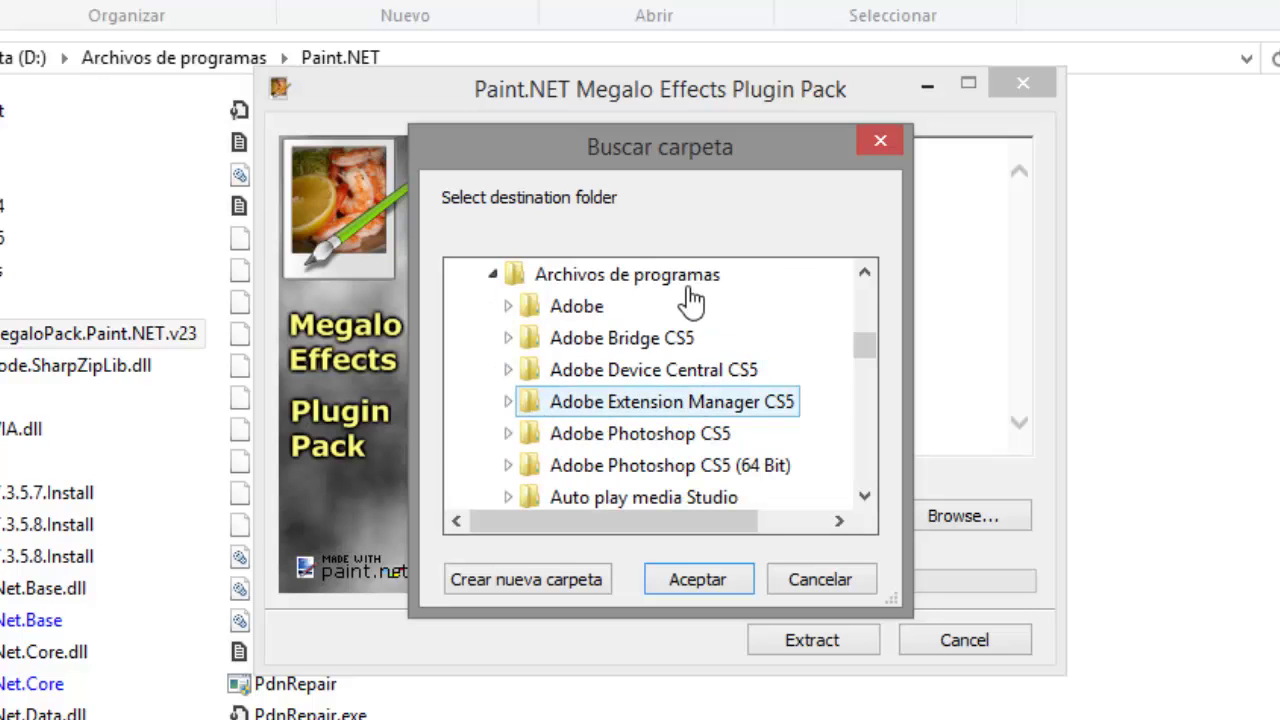
drag(866, 360, 866, 424)
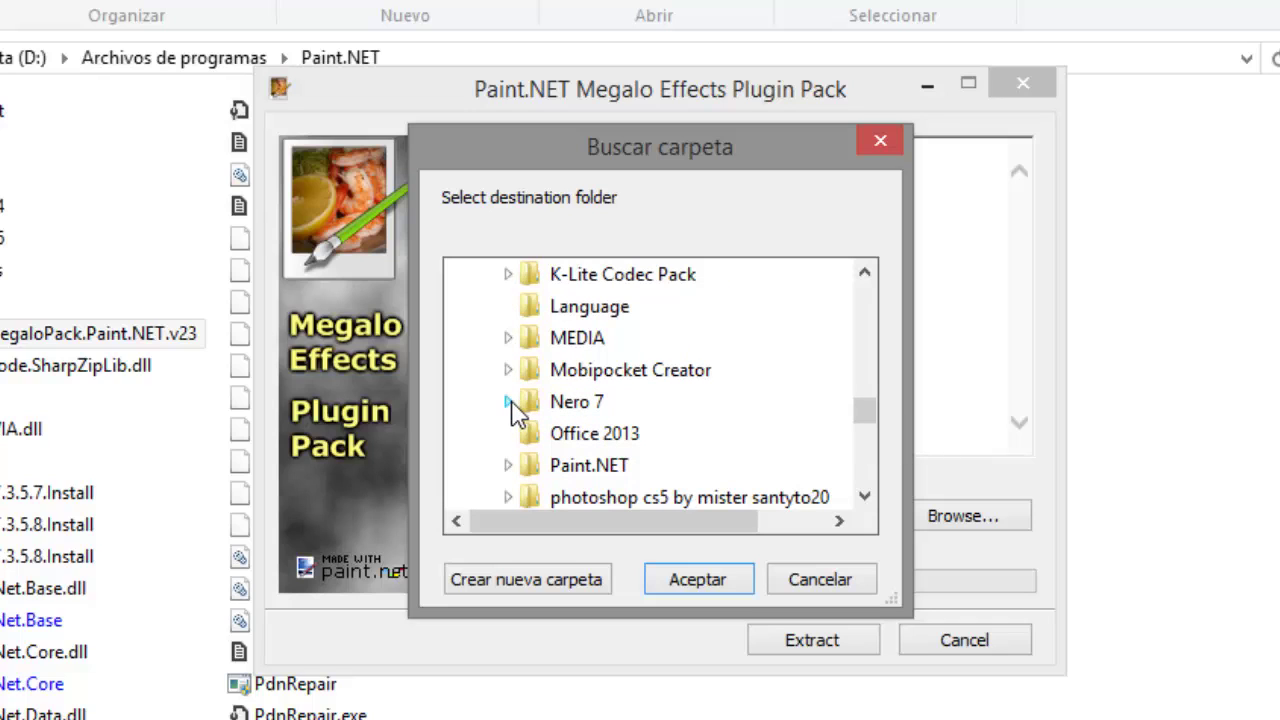
click(508, 466)
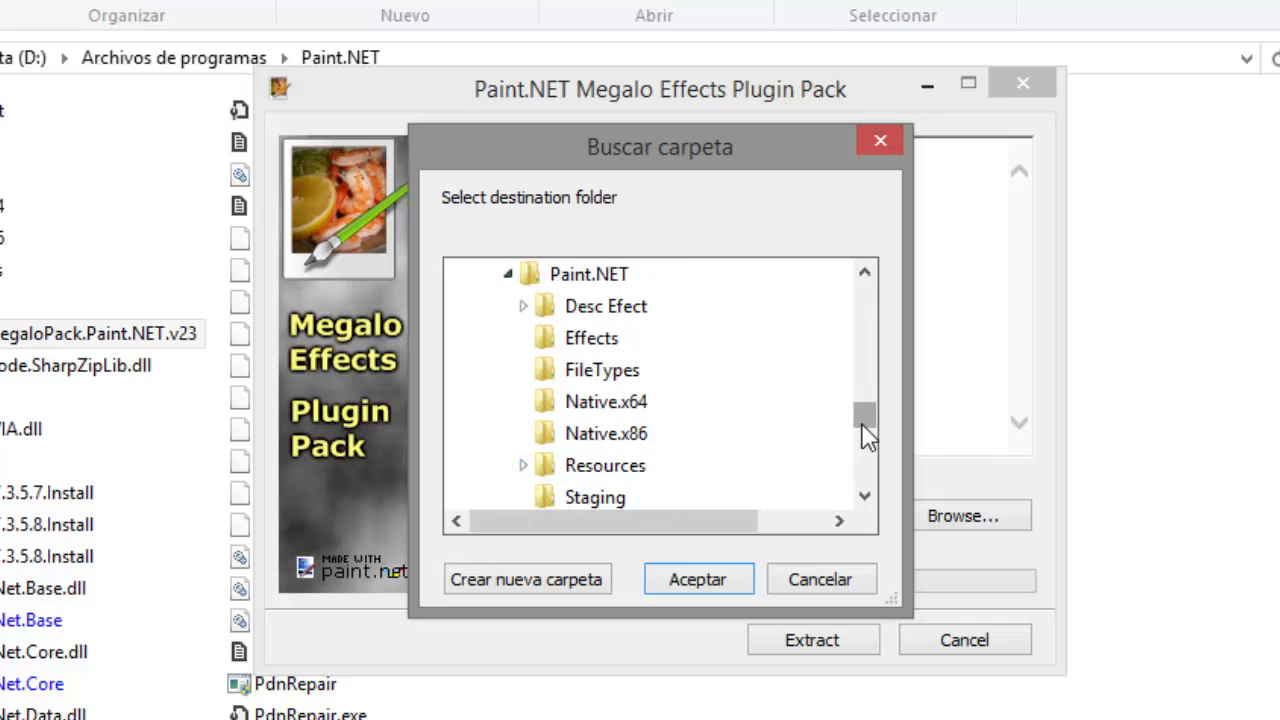
click(575, 348)
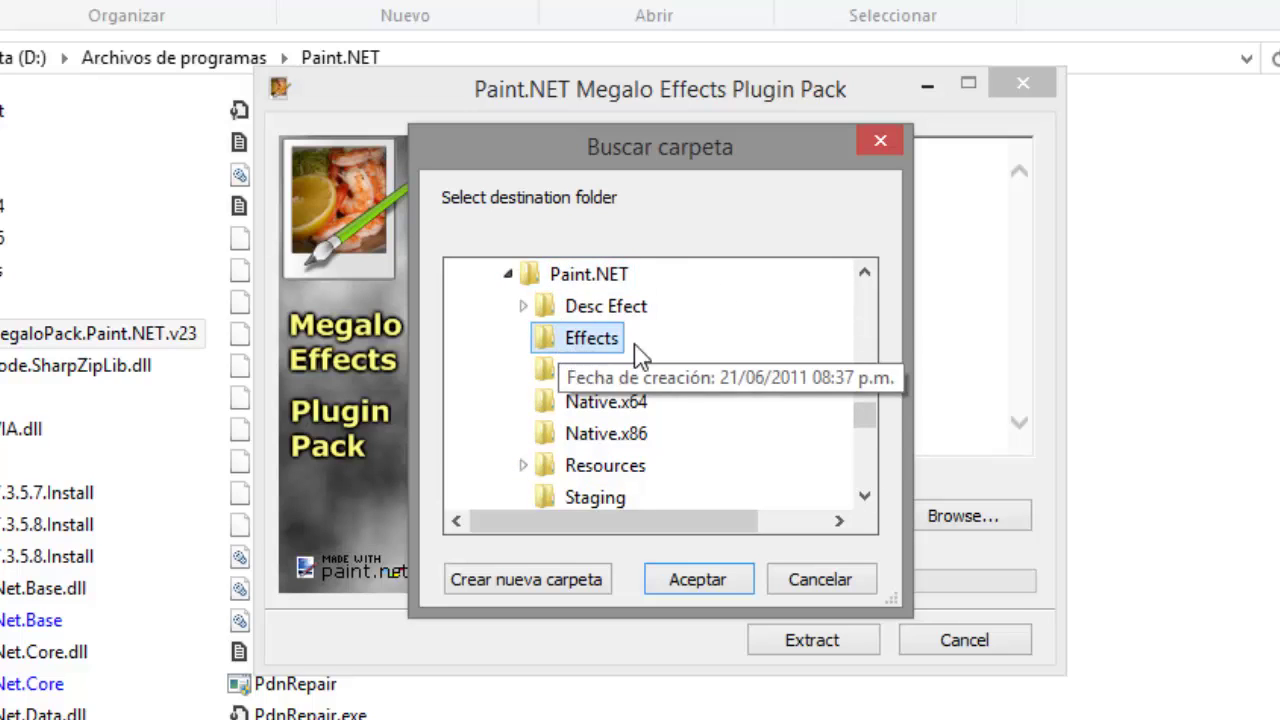
click(702, 582)
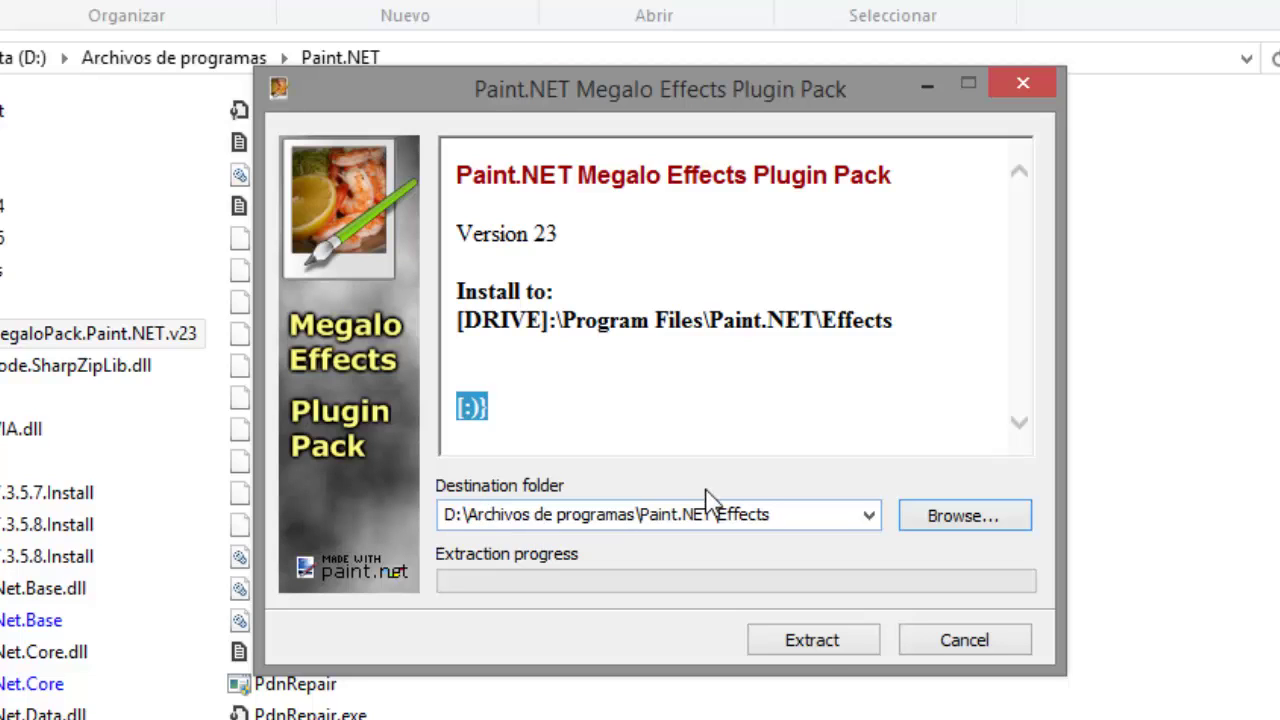
click(826, 641)
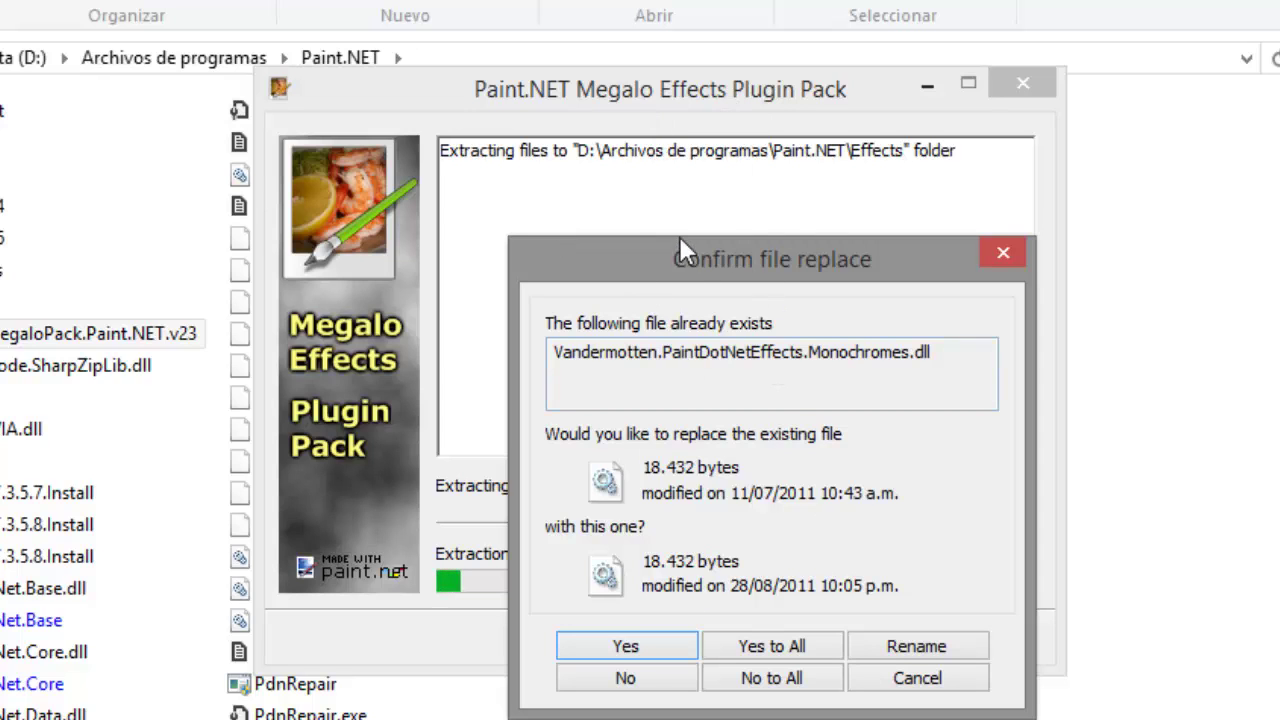
- Move the file-replace prompt aside and choose No to All to keep existing files
drag(679, 257, 817, 148)
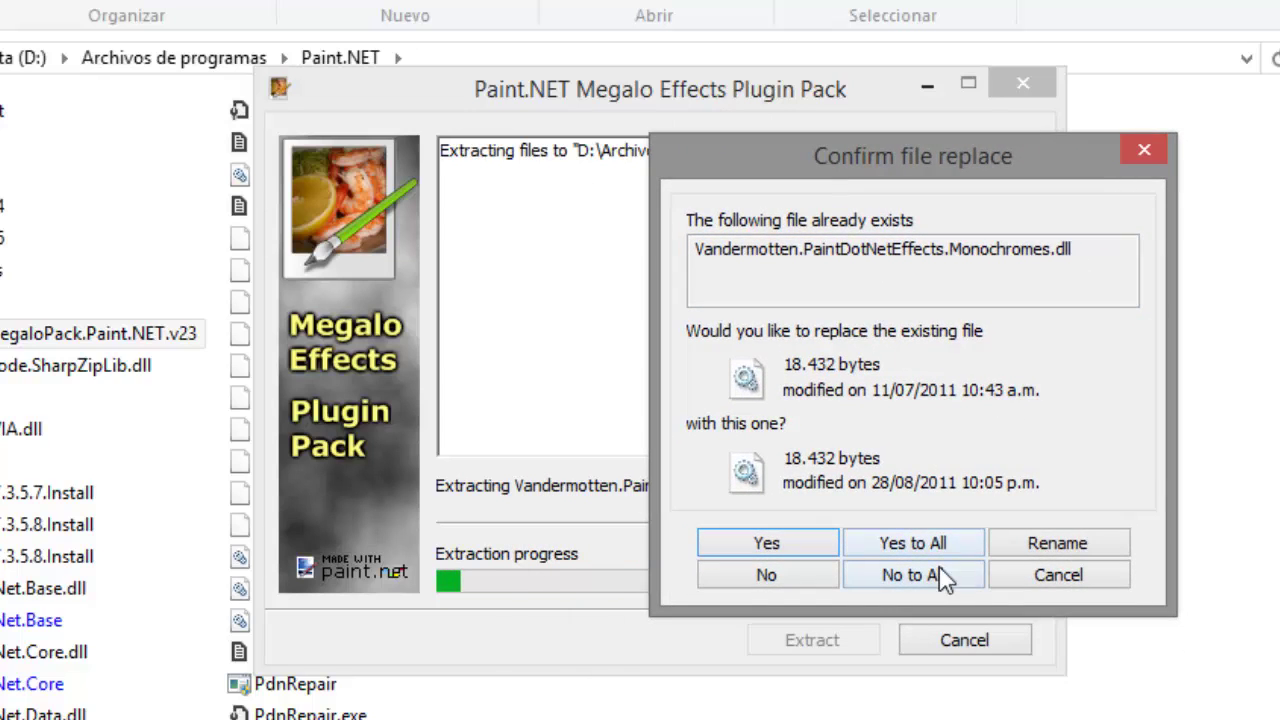
click(912, 576)
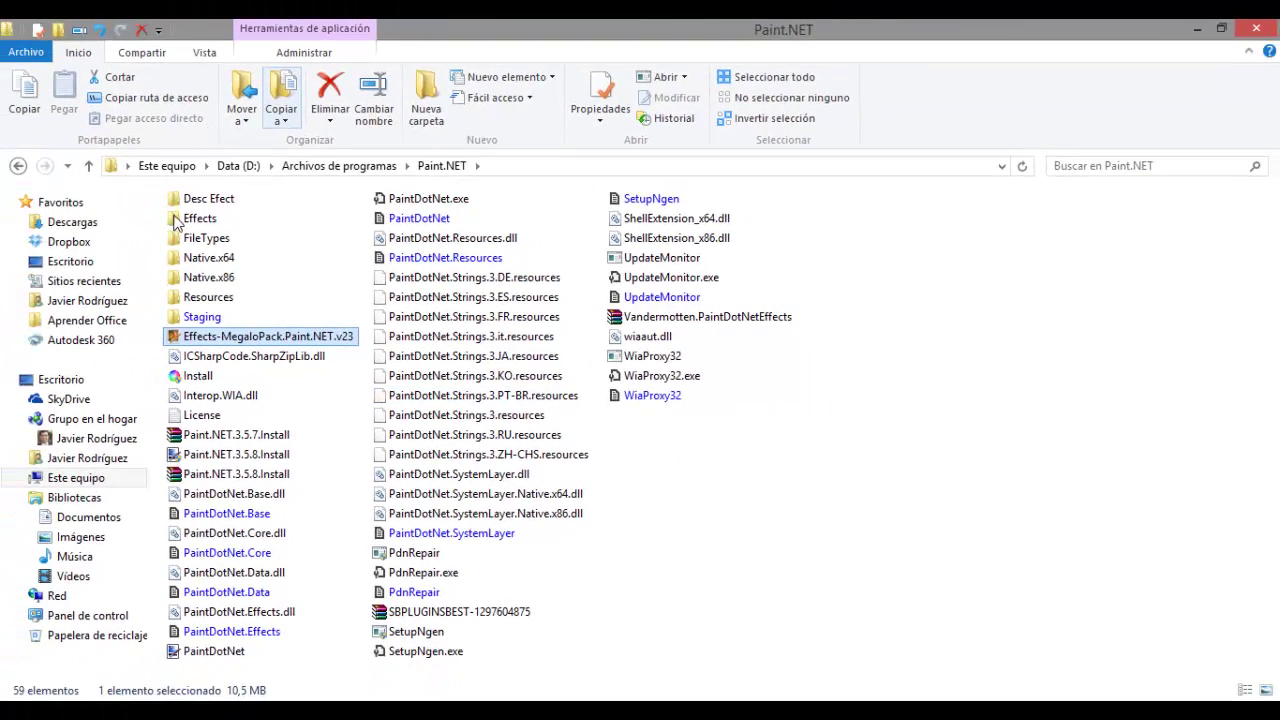
- Open the Effects folder and scroll through its 1,004 plugin files
double_click(176, 221)
scroll(560, 360, right, 6)
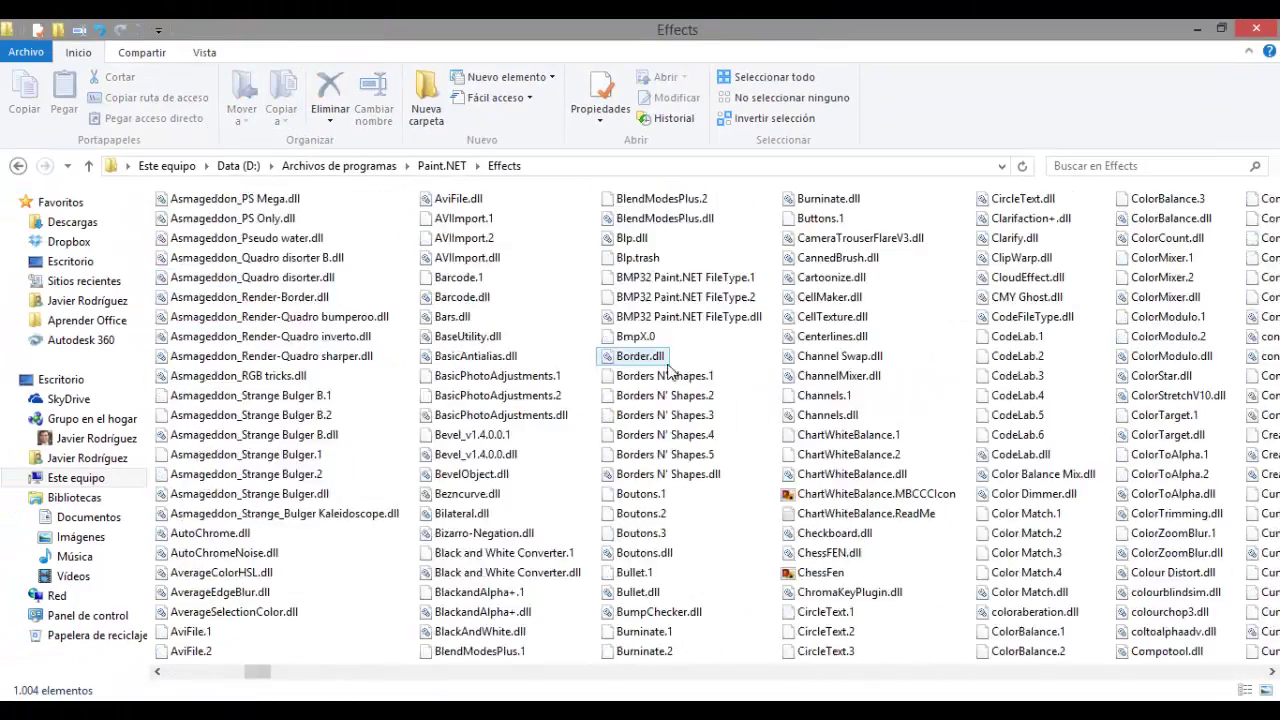
scroll(668, 374, right, 10)
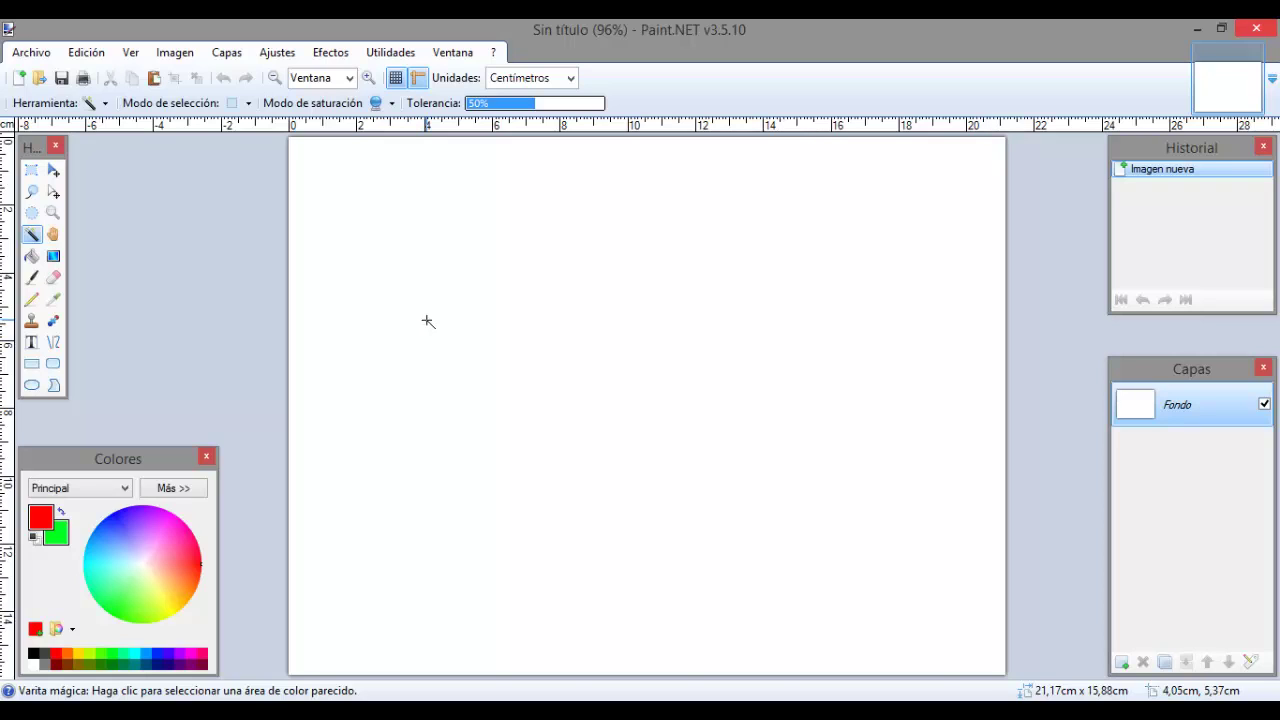
- Type the first name on the canvas with the Text tool
key(t)
click(444, 328)
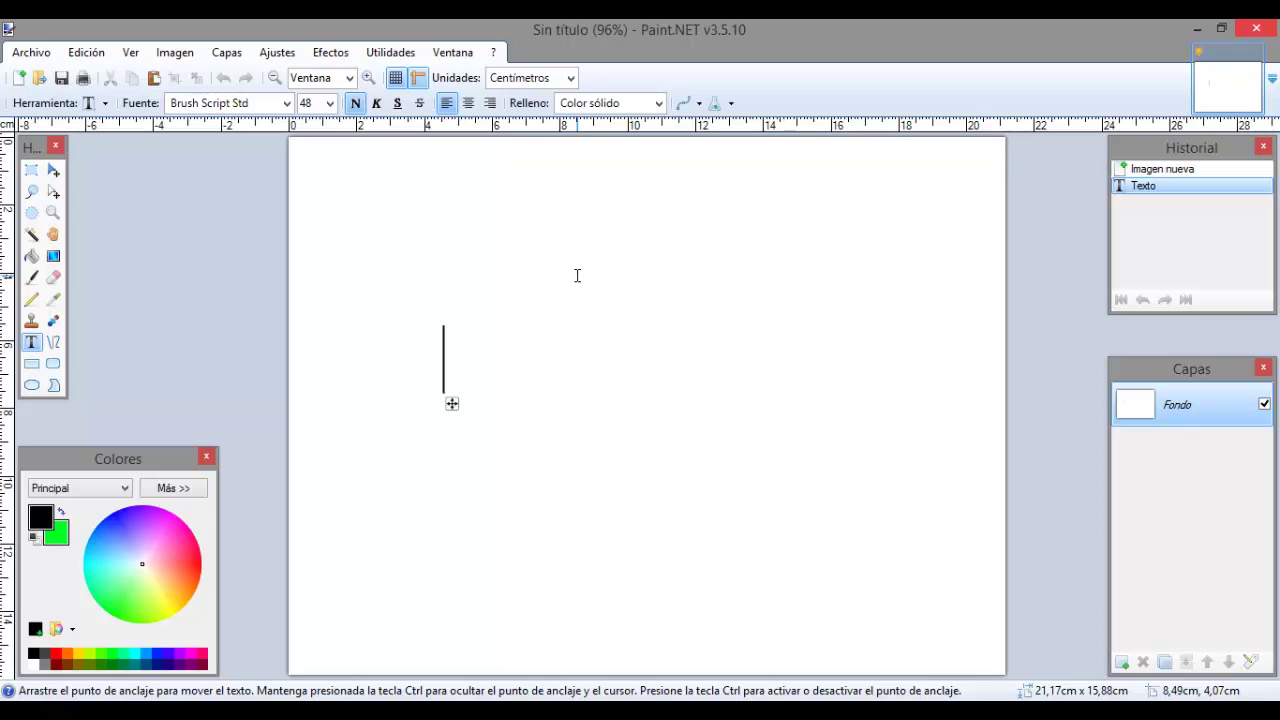
text(Javier)
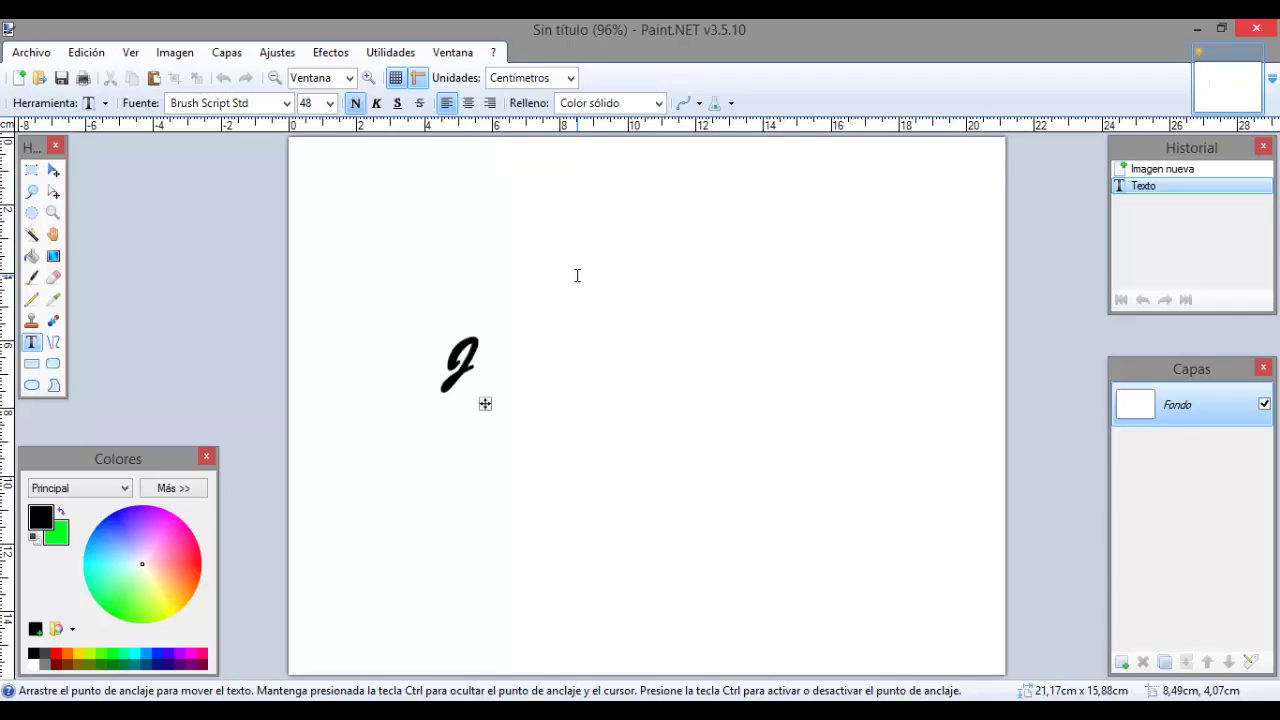
- Launch Effects > Text Formations > CircleText v1.2
click(331, 52)
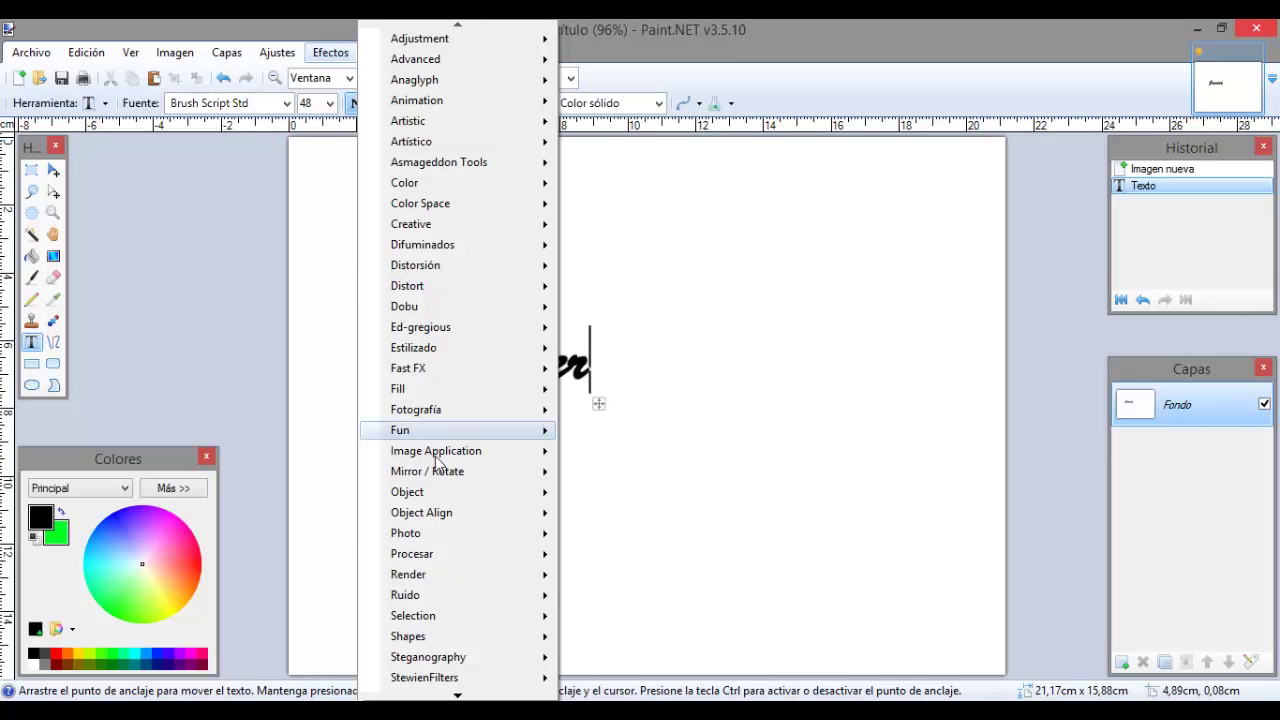
mouse_move(457, 697)
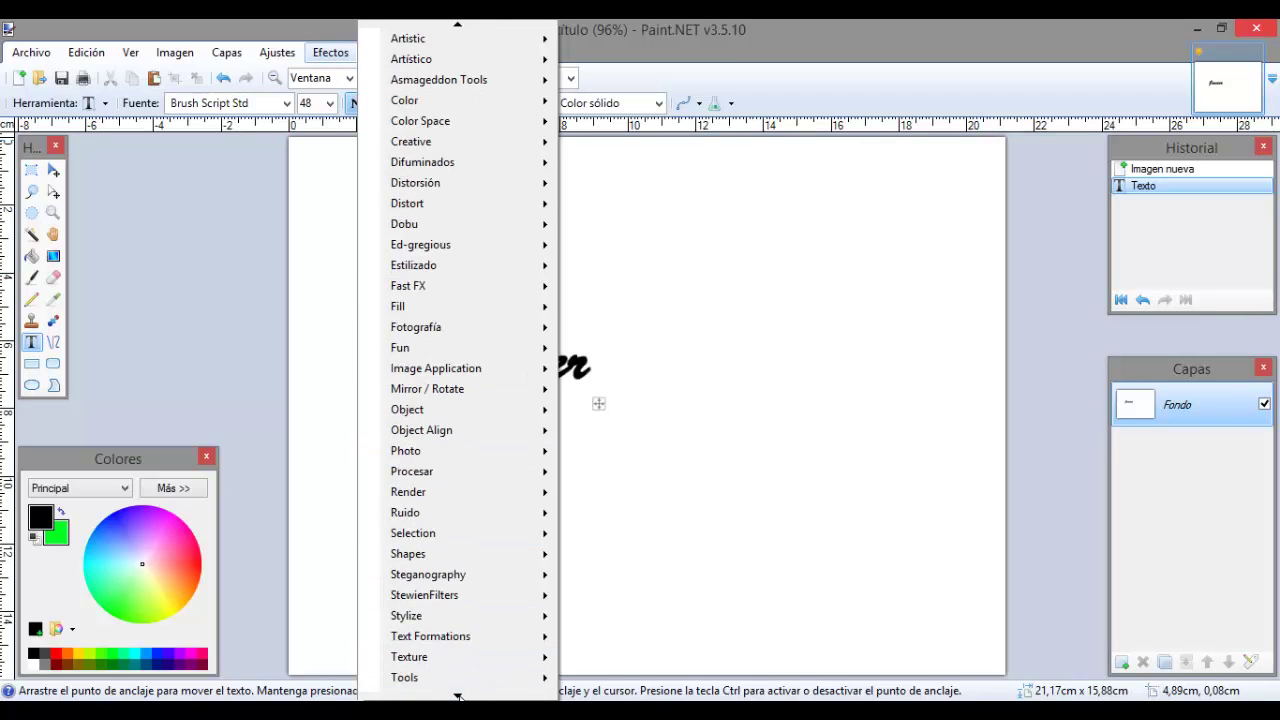
mouse_move(465, 640)
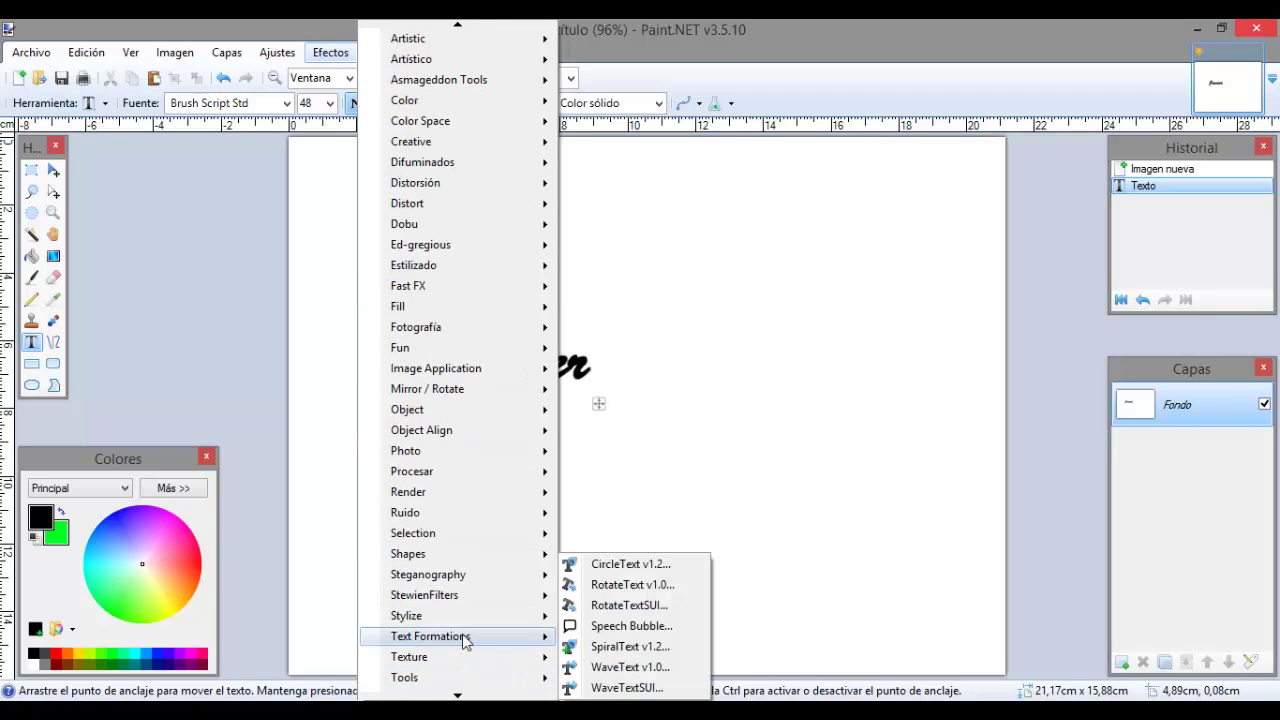
click(628, 564)
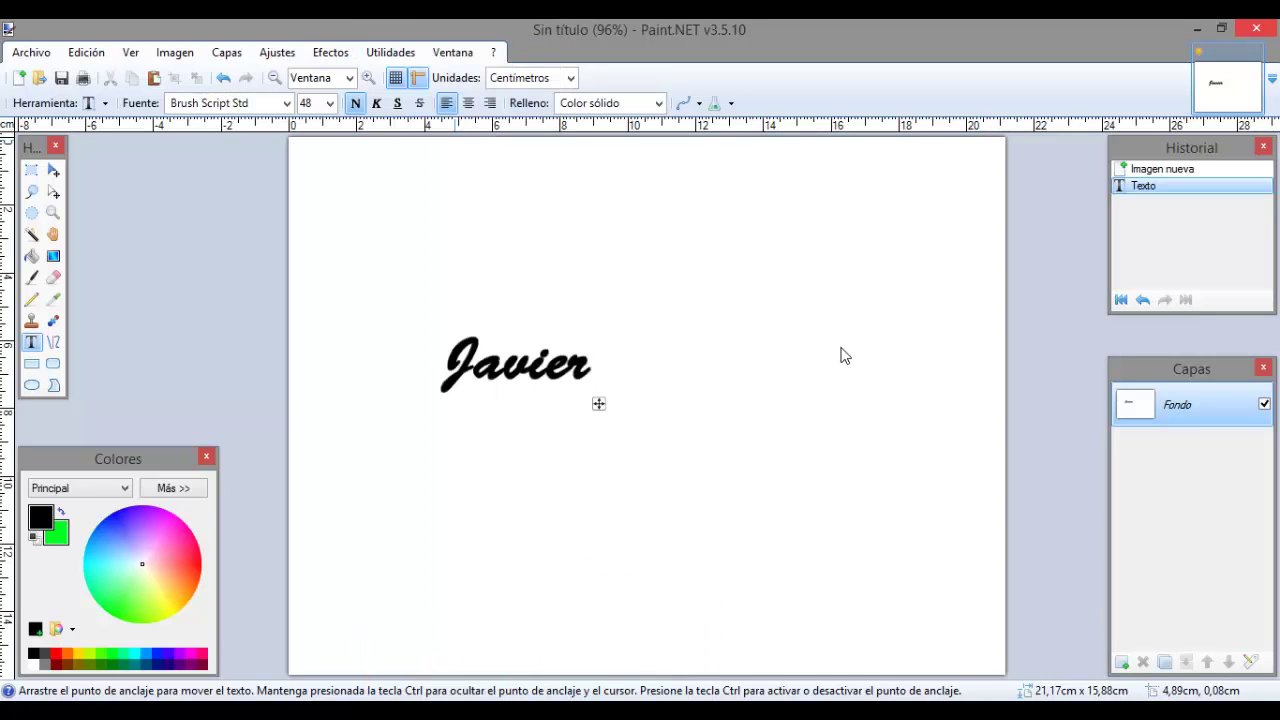
- Apply CircleText at font size 140 and radius 549, then revert to the blank new image
drag(597, 91, 800, 92)
drag(729, 338, 753, 338)
drag(731, 437, 808, 437)
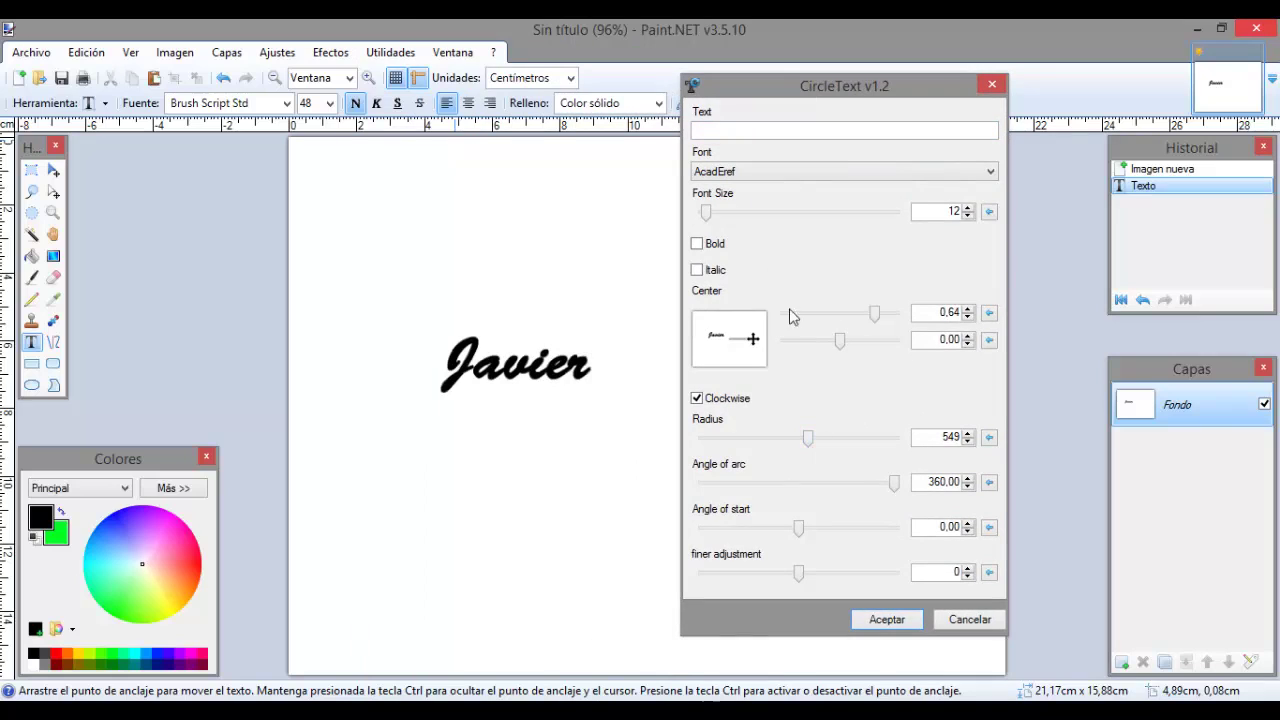
drag(708, 214, 795, 214)
click(886, 620)
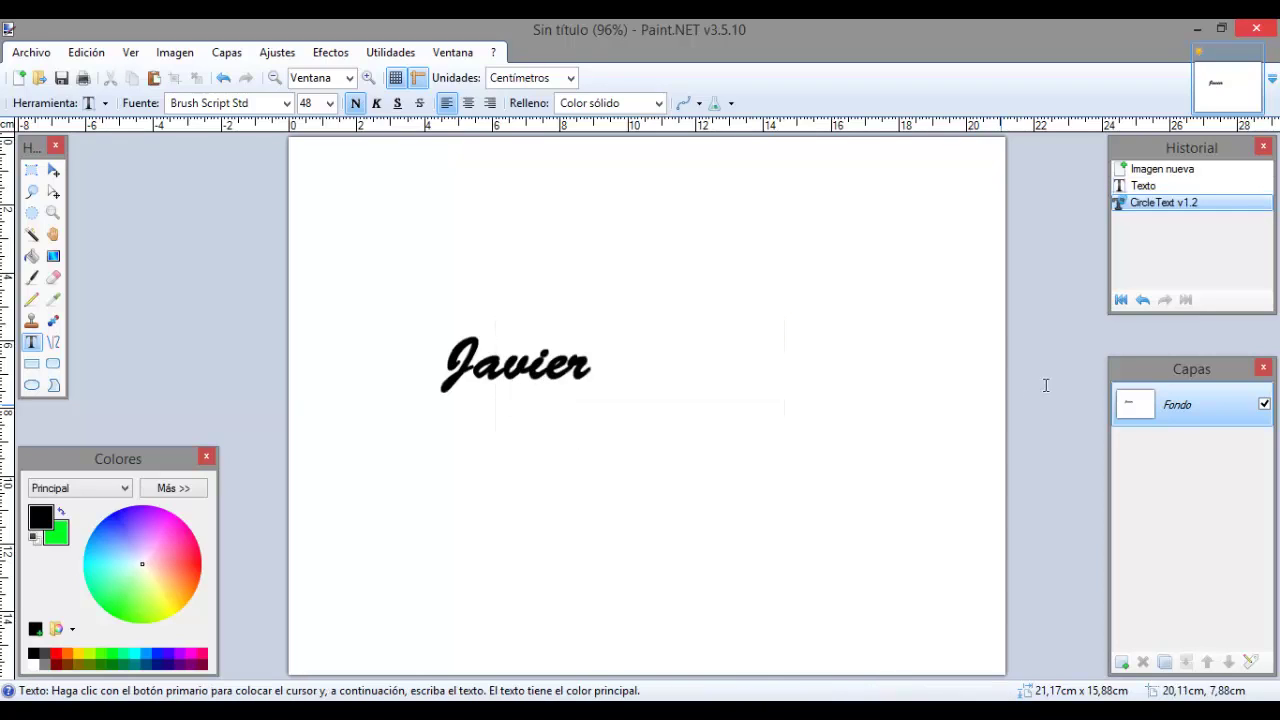
click(1120, 299)
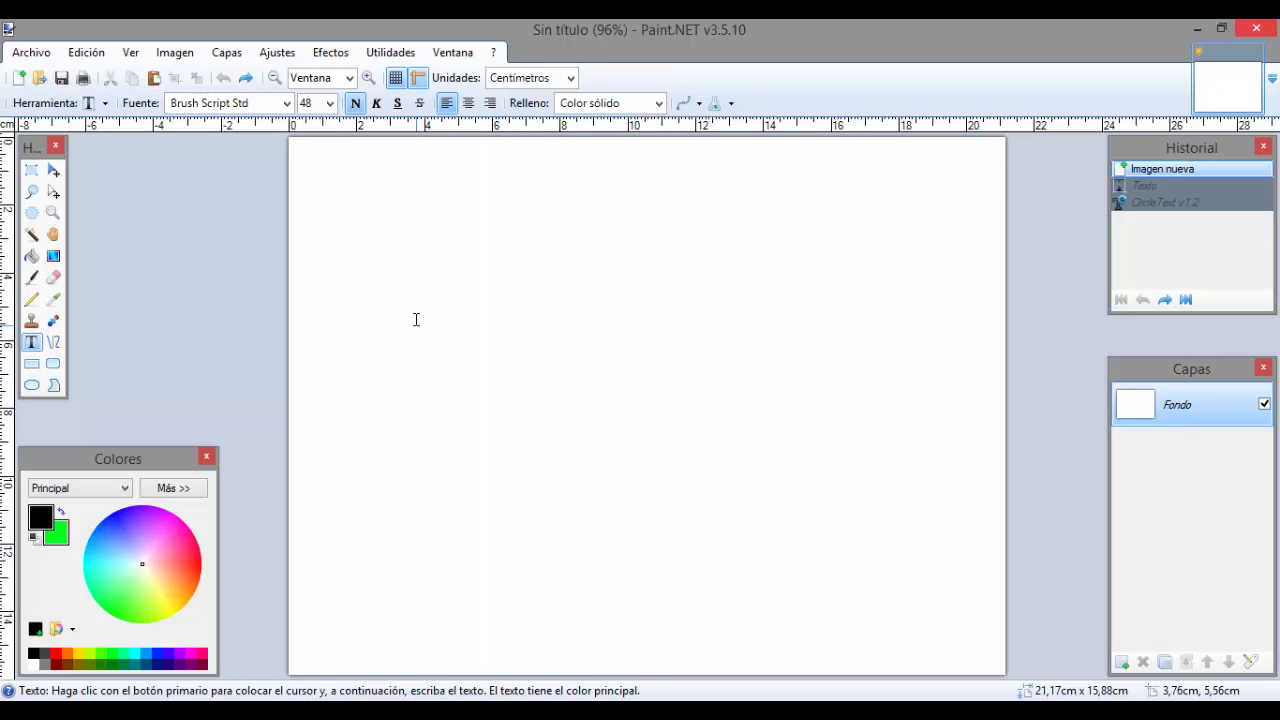
- Open CircleText v1.2 and move its settings dialog to the right
click(335, 56)
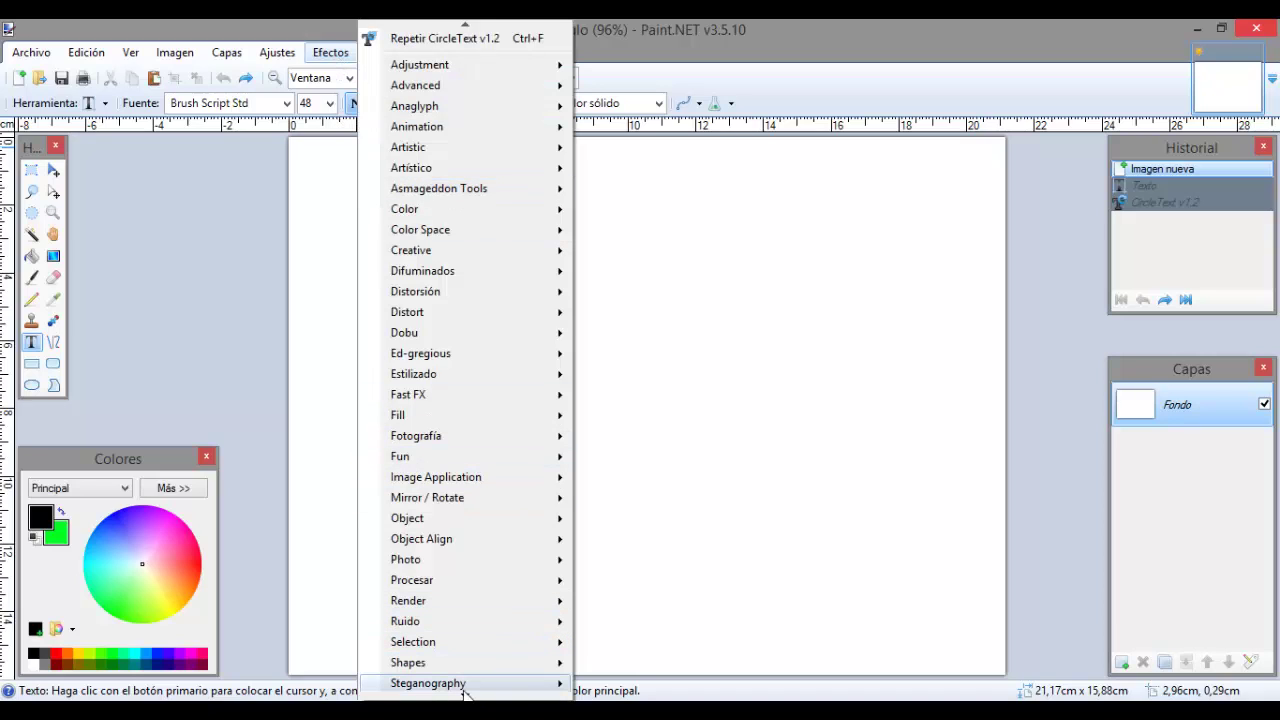
mouse_move(464, 691)
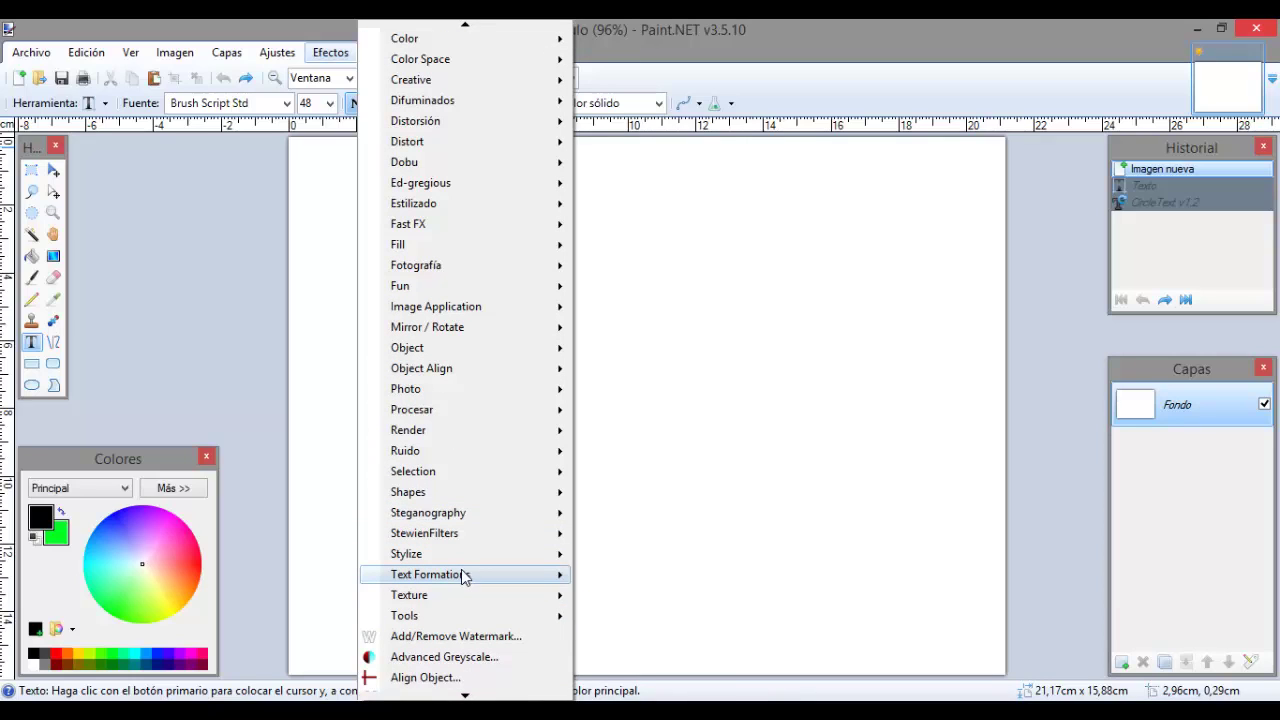
mouse_move(466, 574)
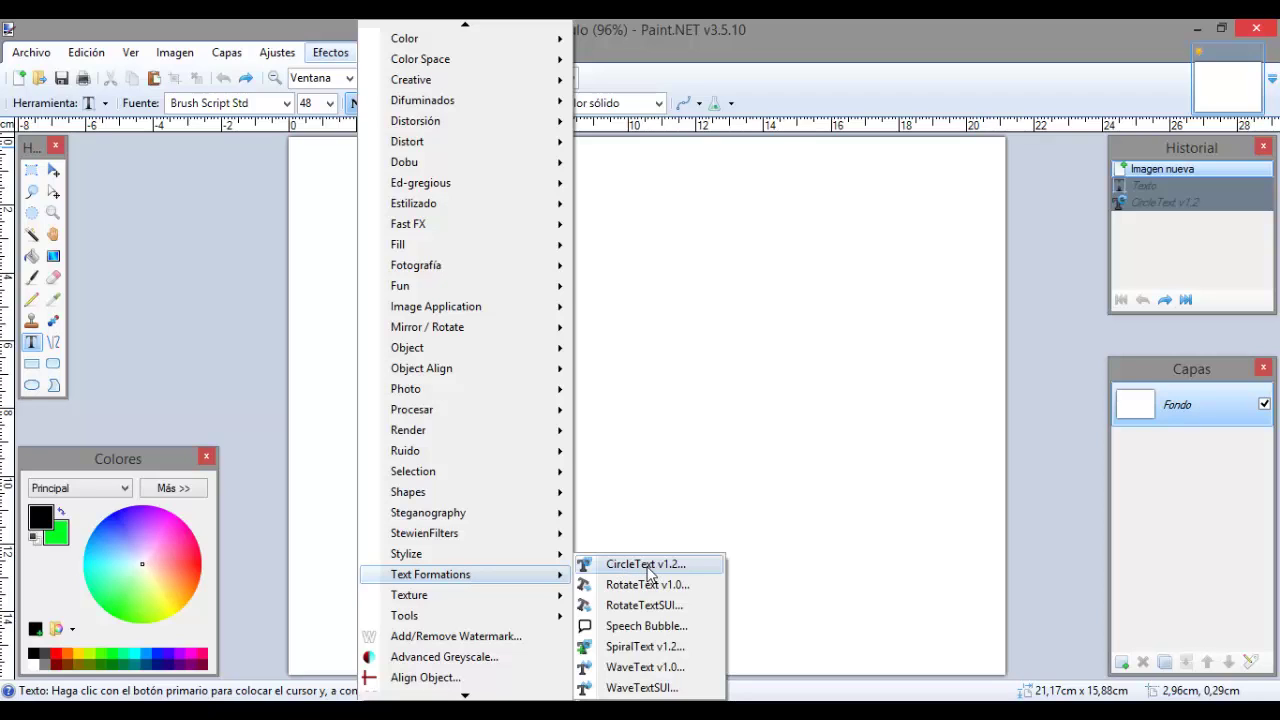
click(648, 568)
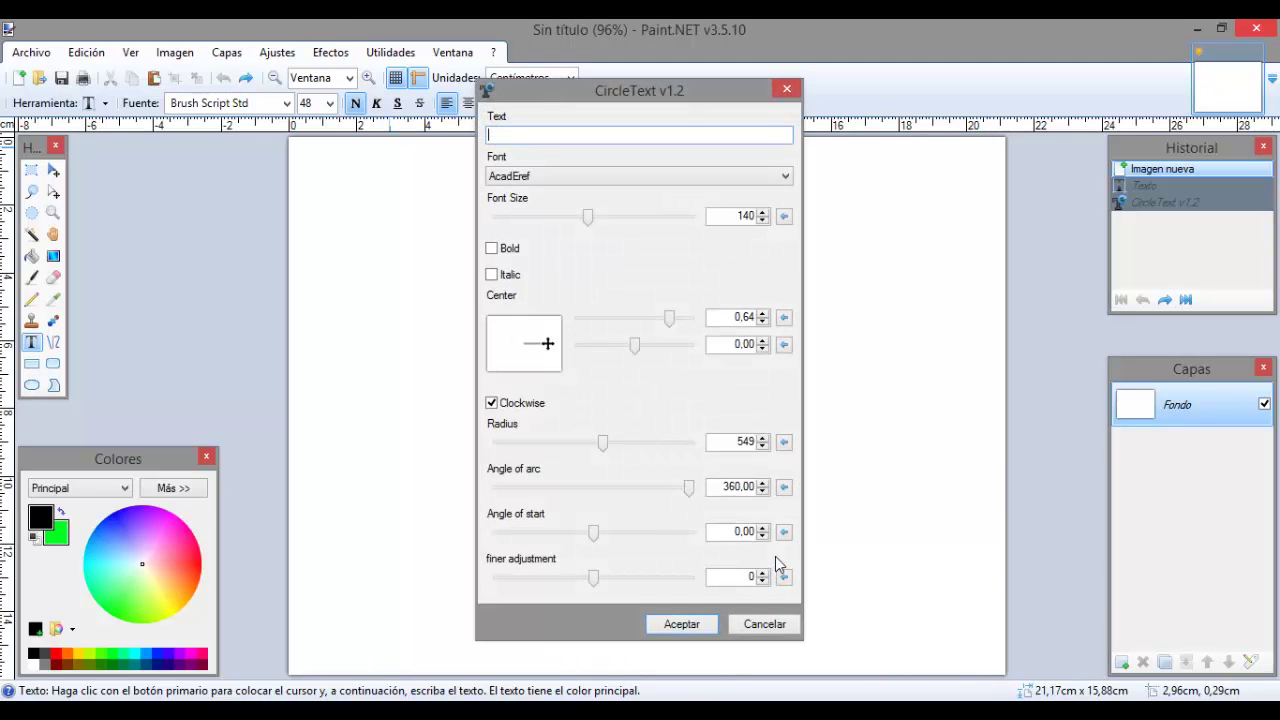
drag(567, 92, 905, 115)
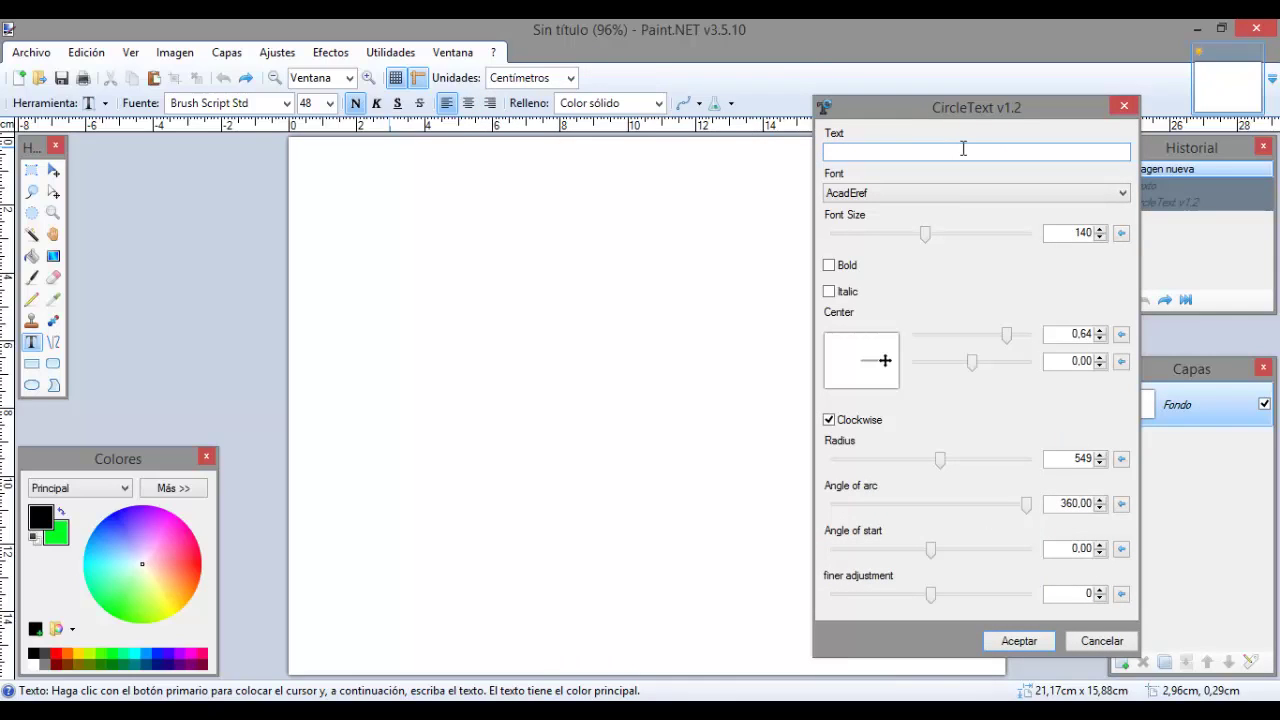
click(871, 149)
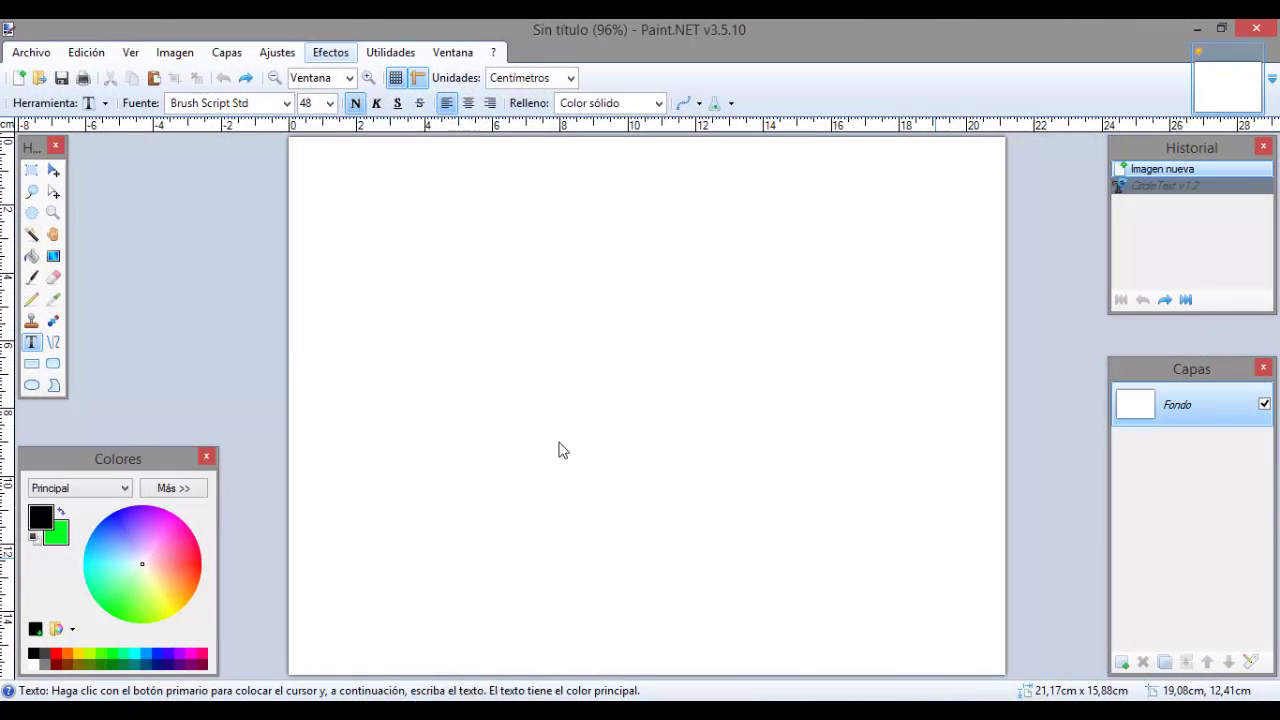
- Reopen CircleText v1.2 from Effects > Text Formations
mouse_move(466, 686)
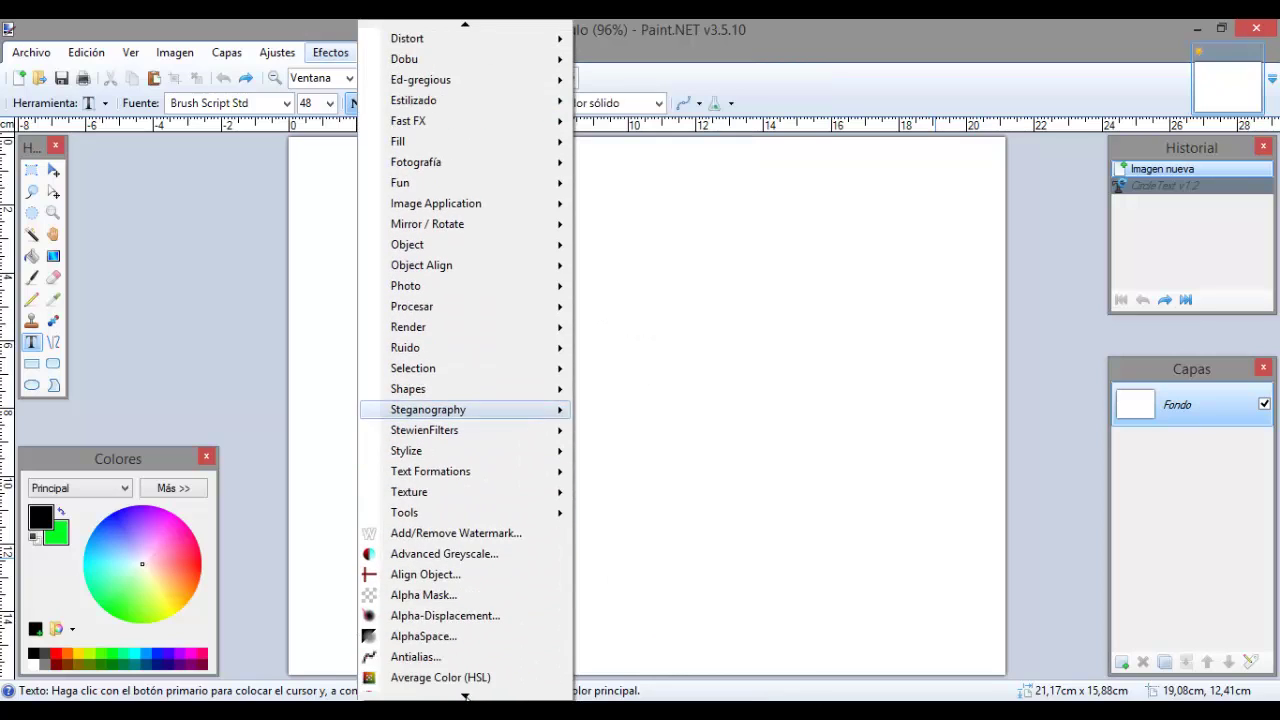
mouse_move(433, 458)
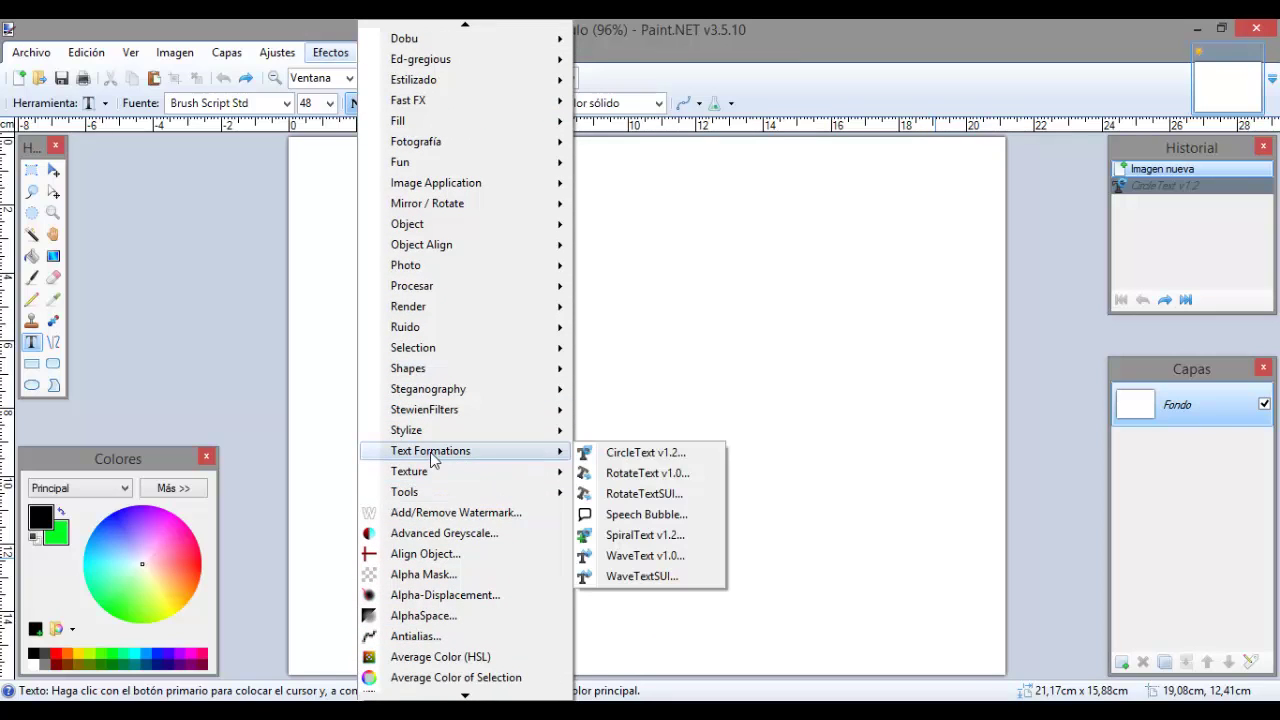
click(632, 456)
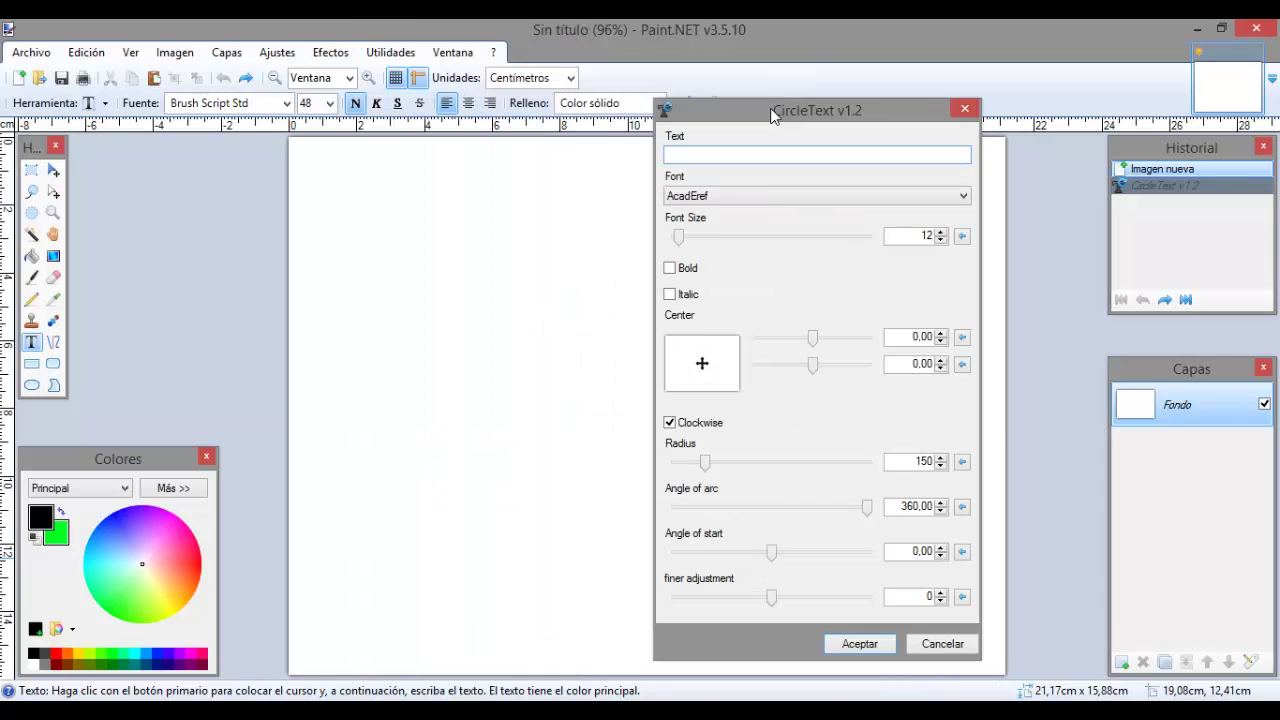
- Enter the first name as the text to curve in CircleText
drag(773, 116, 837, 97)
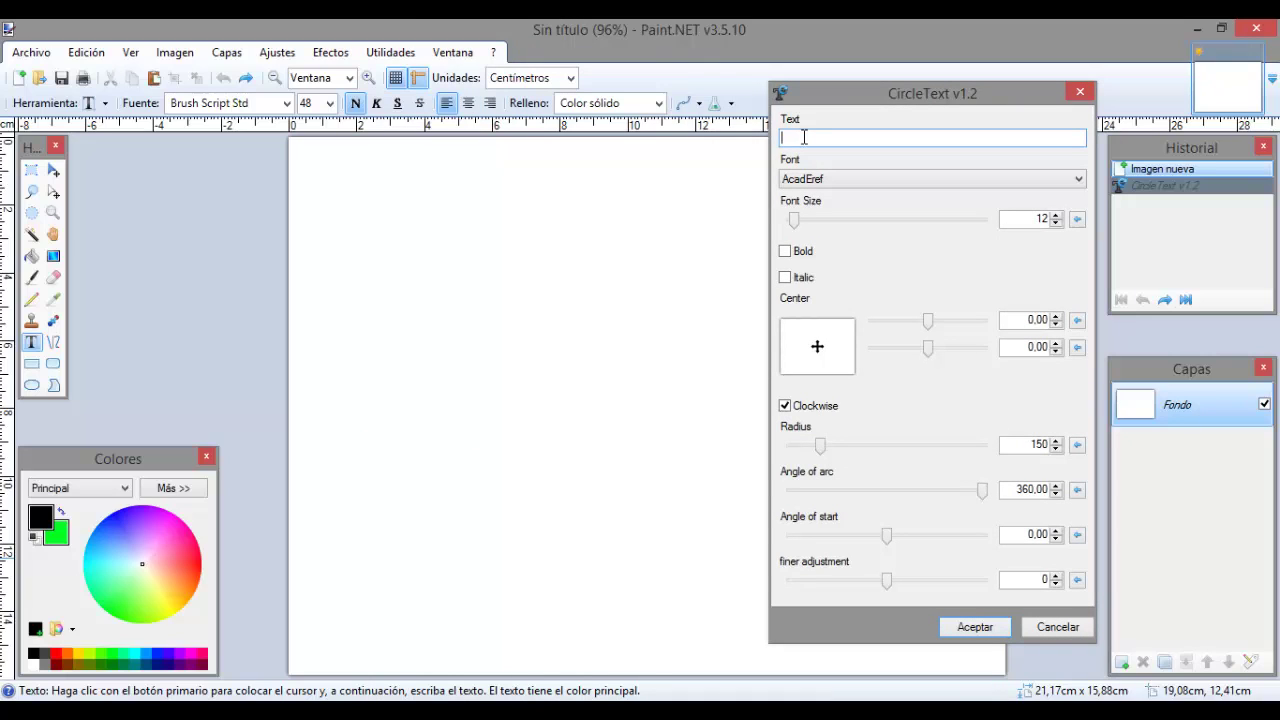
click(803, 137)
text(Ja)
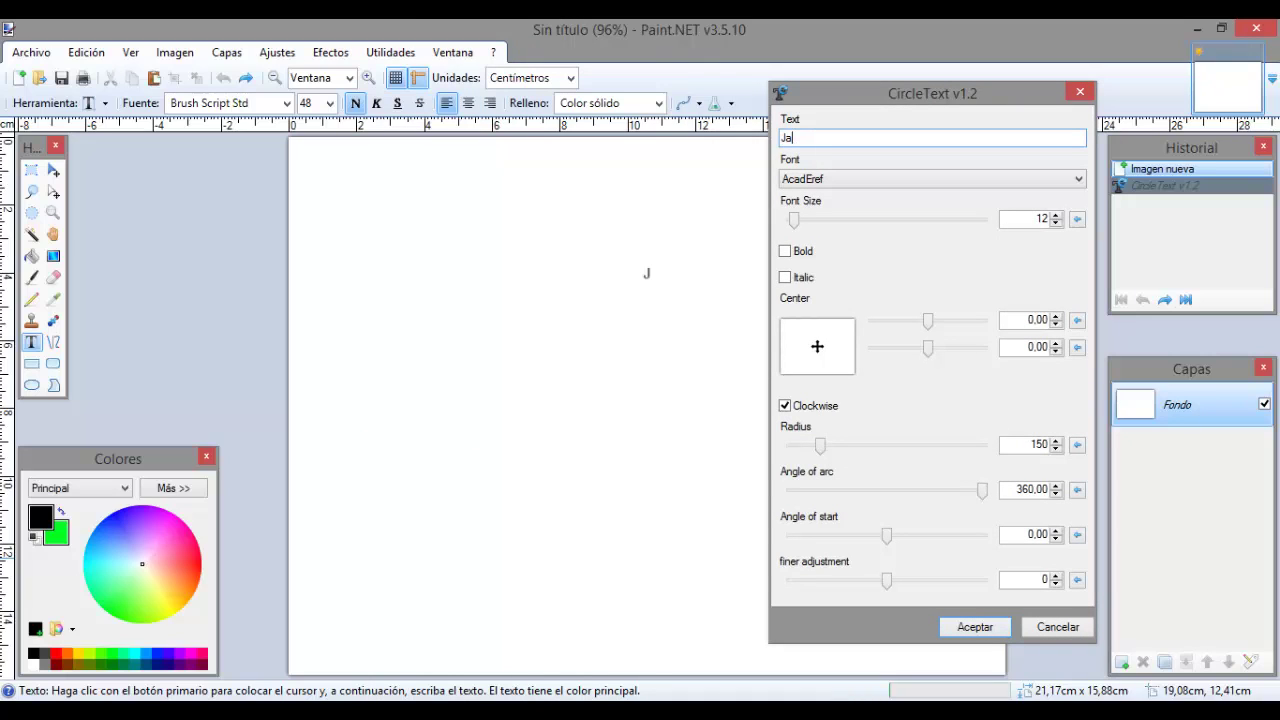
text(vier)
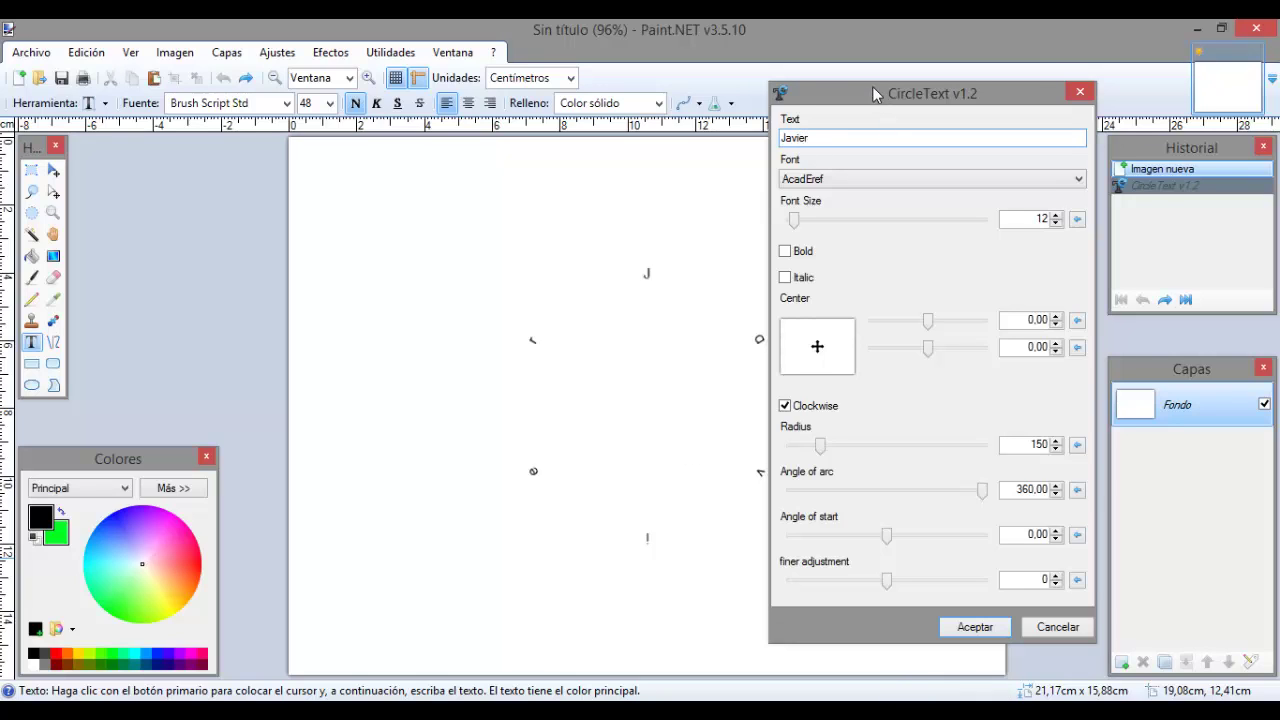
drag(872, 86, 953, 87)
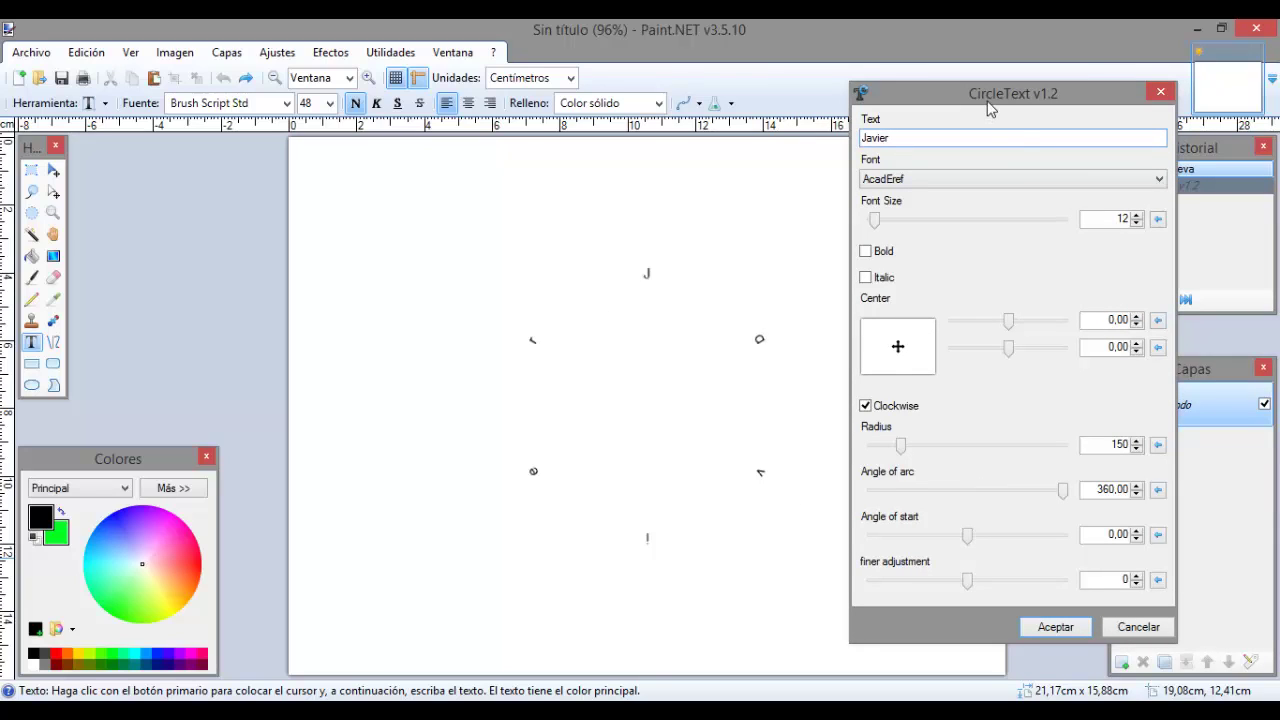
- Set font Adobe Arabic, size 59, and circle centre to -0.70, -0.56
click(1157, 180)
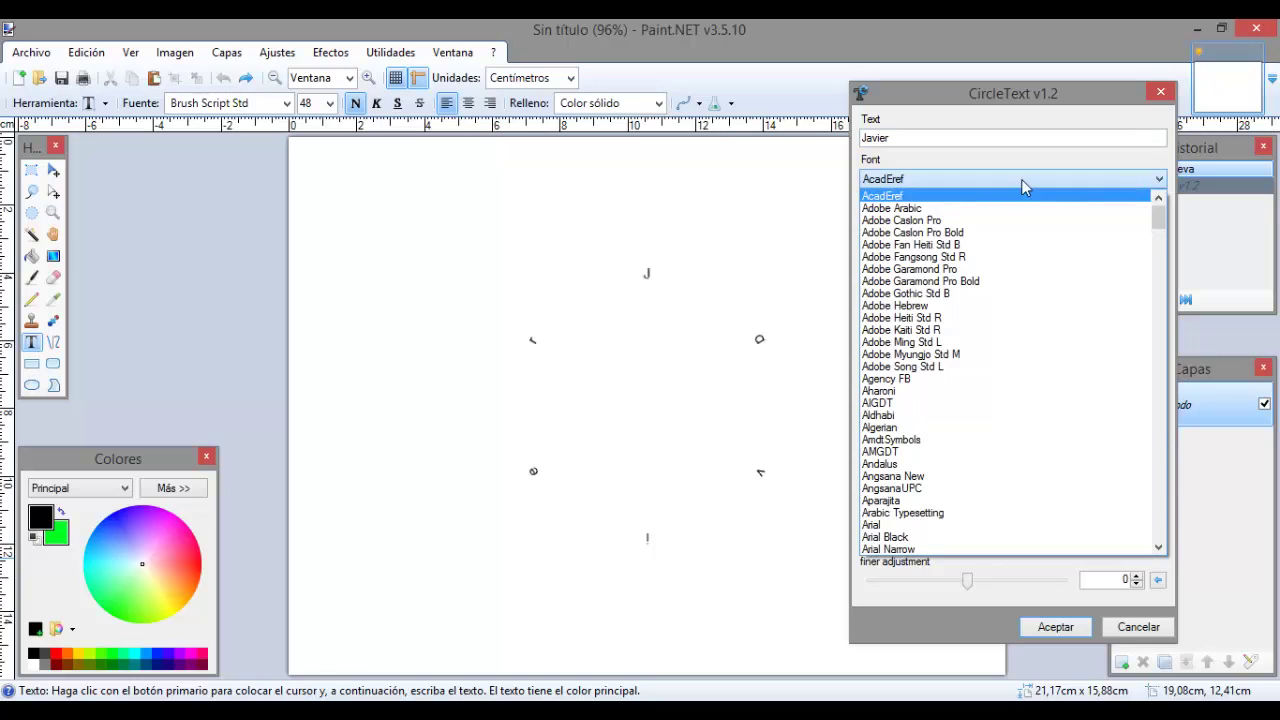
click(990, 205)
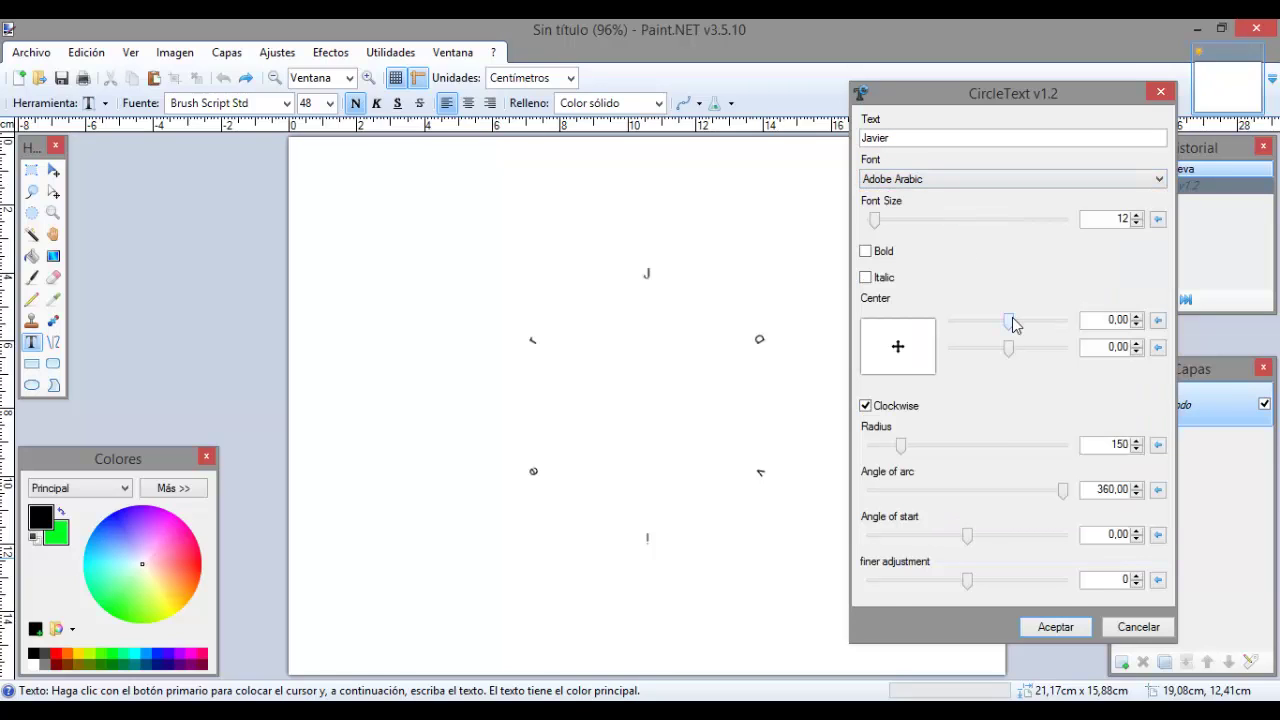
drag(874, 220, 910, 226)
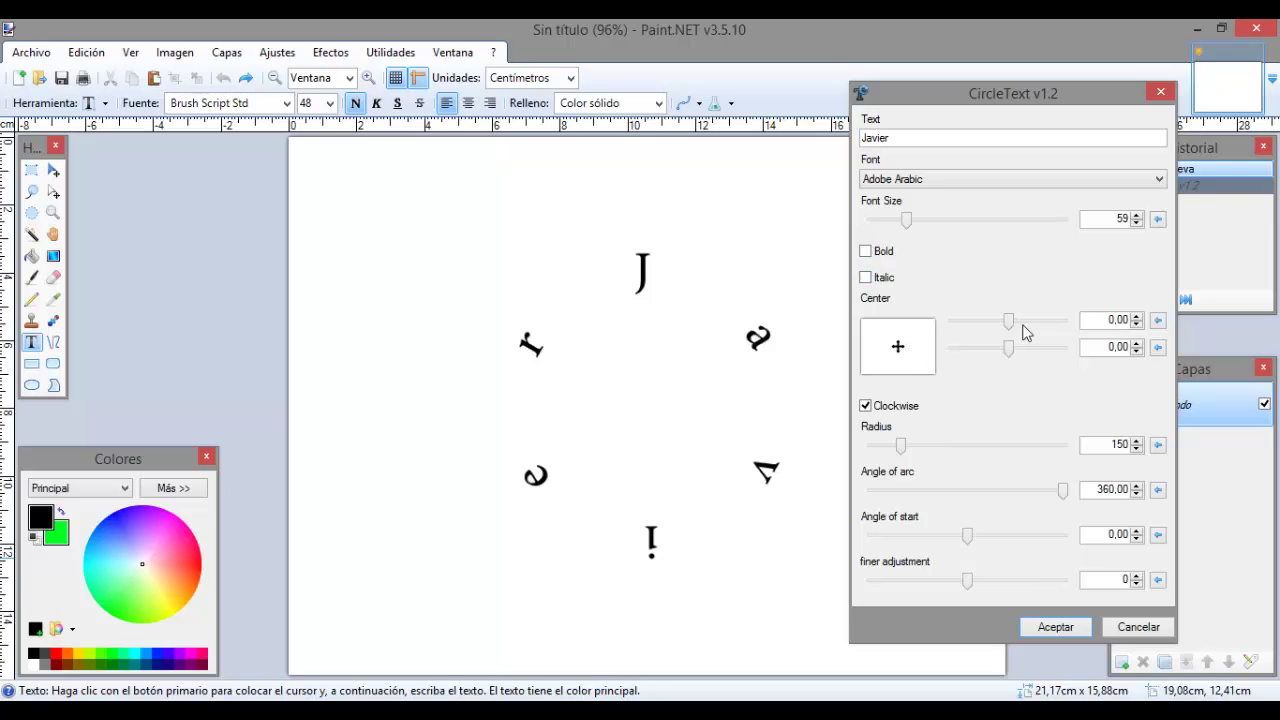
drag(1007, 322, 1024, 322)
drag(1008, 347, 1027, 350)
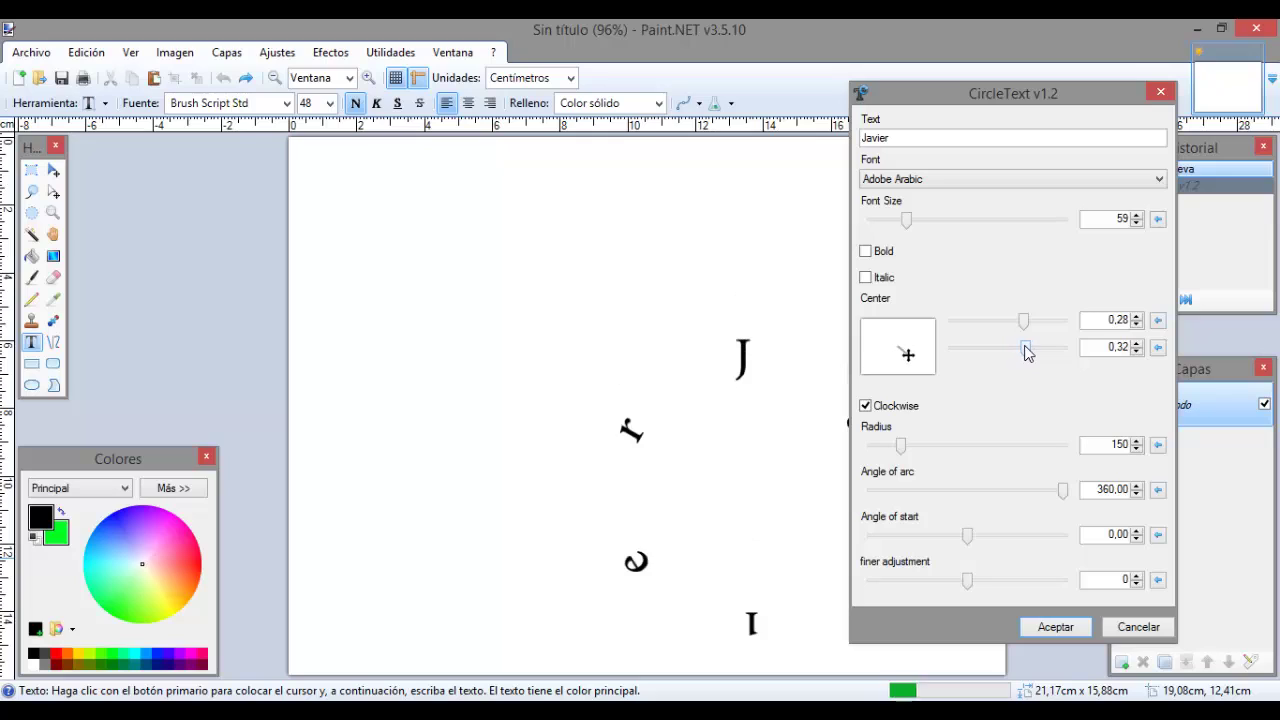
click(887, 340)
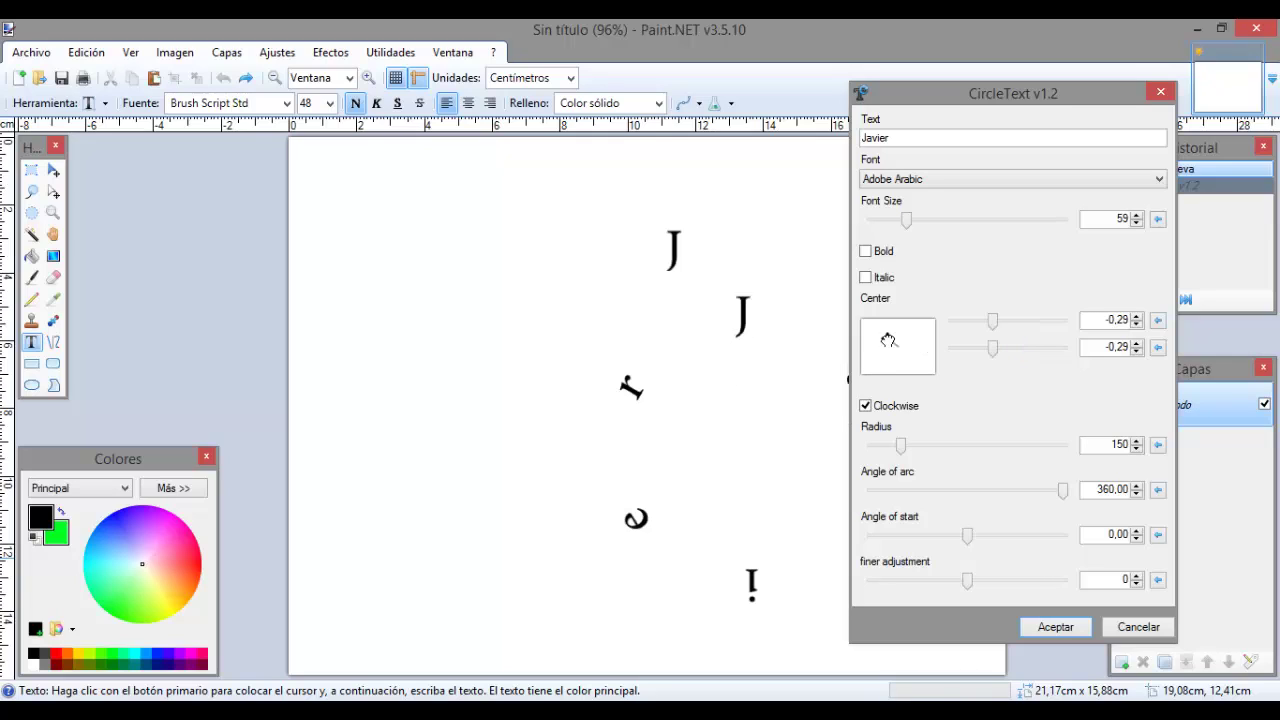
mouse_move(888, 340)
mouse_down()
mouse_move(898, 349)
mouse_move(871, 330)
mouse_up()
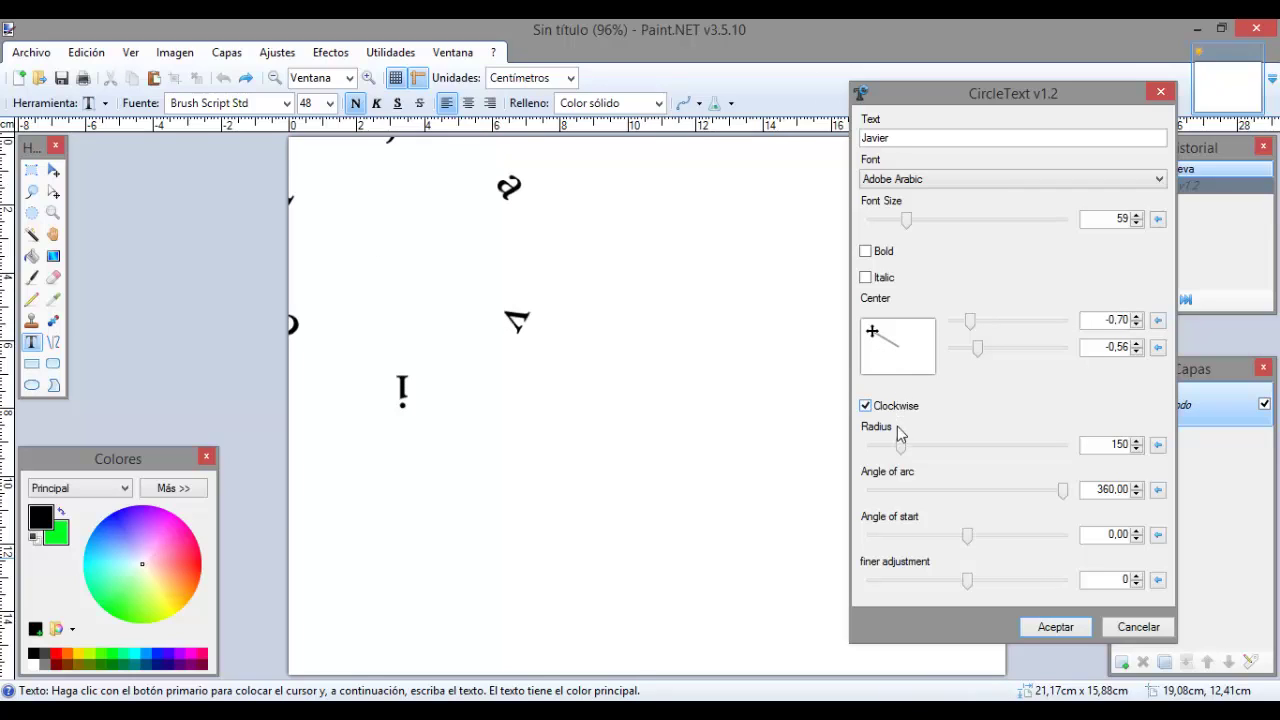
- Set radius 49, arc 199.86, start angle -82.94, keep Clockwise, and apply the curved text
drag(900, 448, 960, 448)
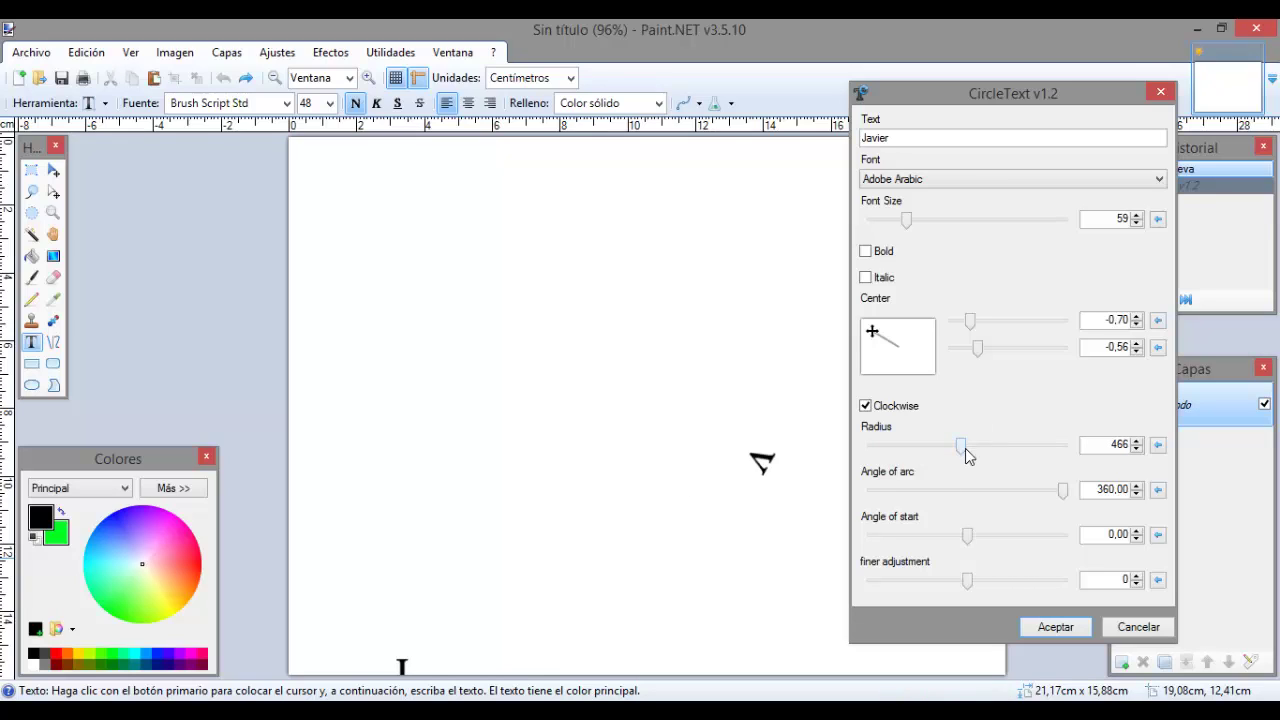
drag(964, 449, 889, 451)
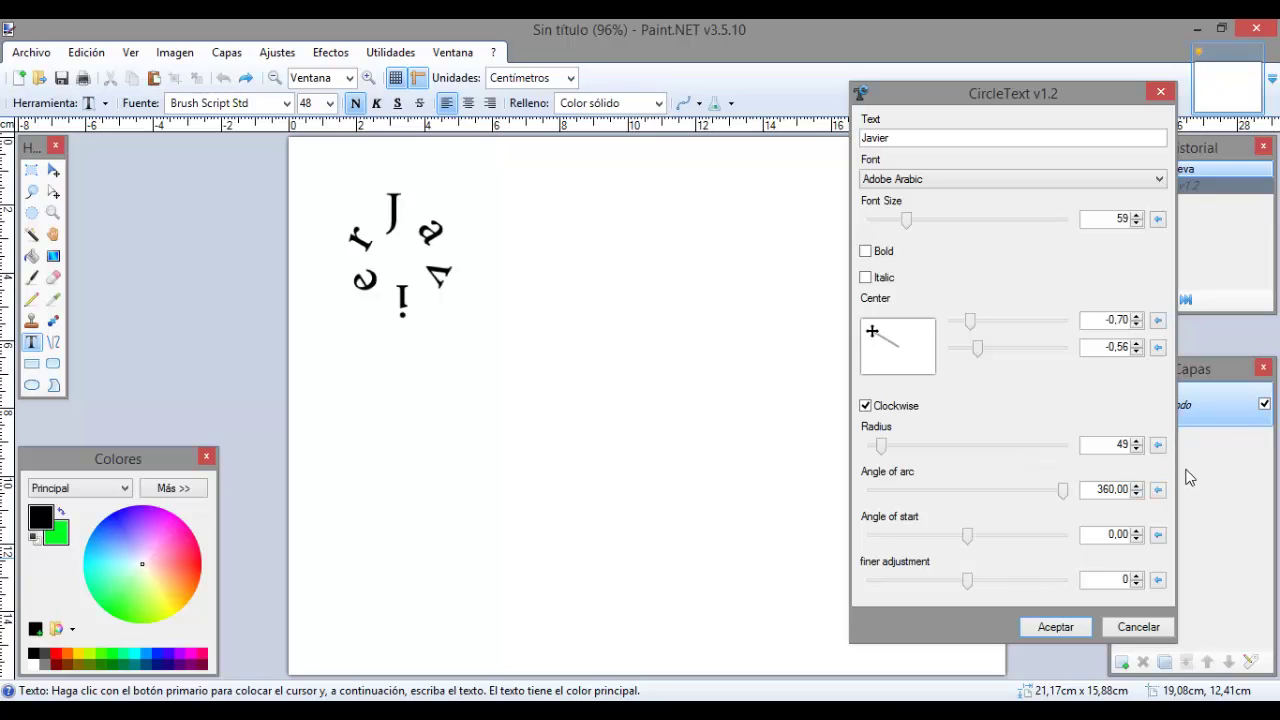
drag(1064, 500, 980, 500)
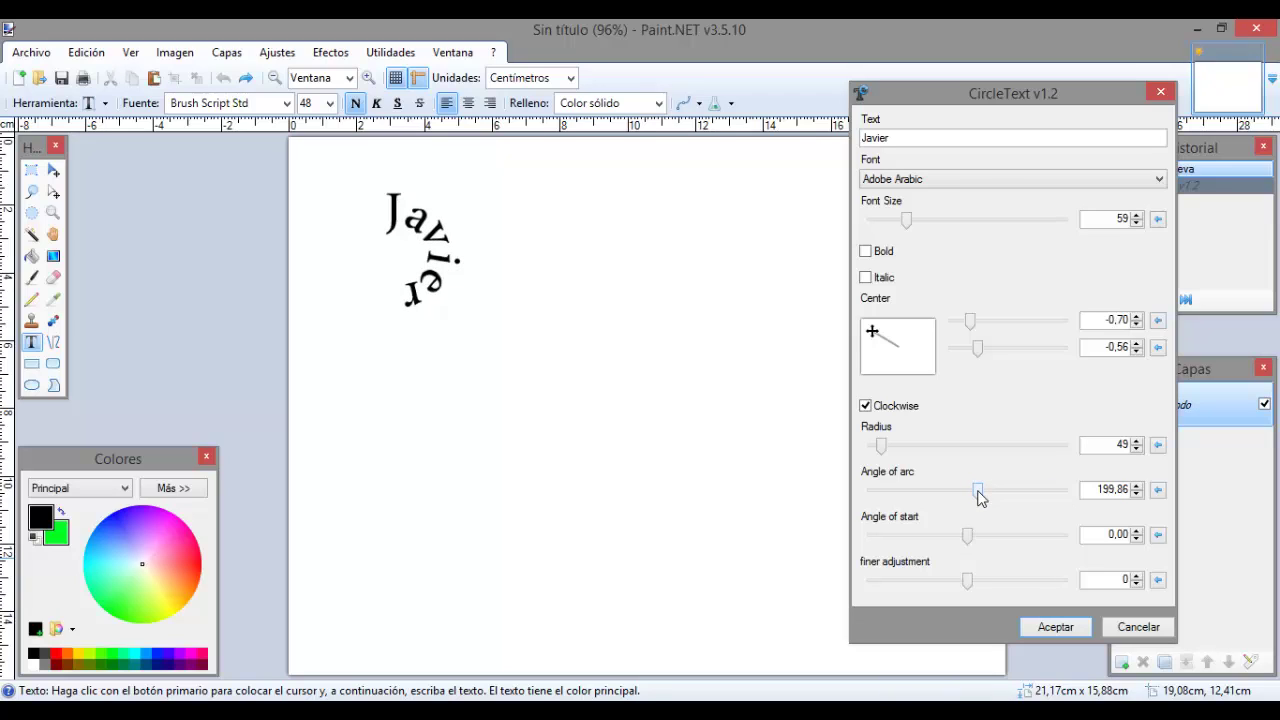
click(865, 408)
click(866, 409)
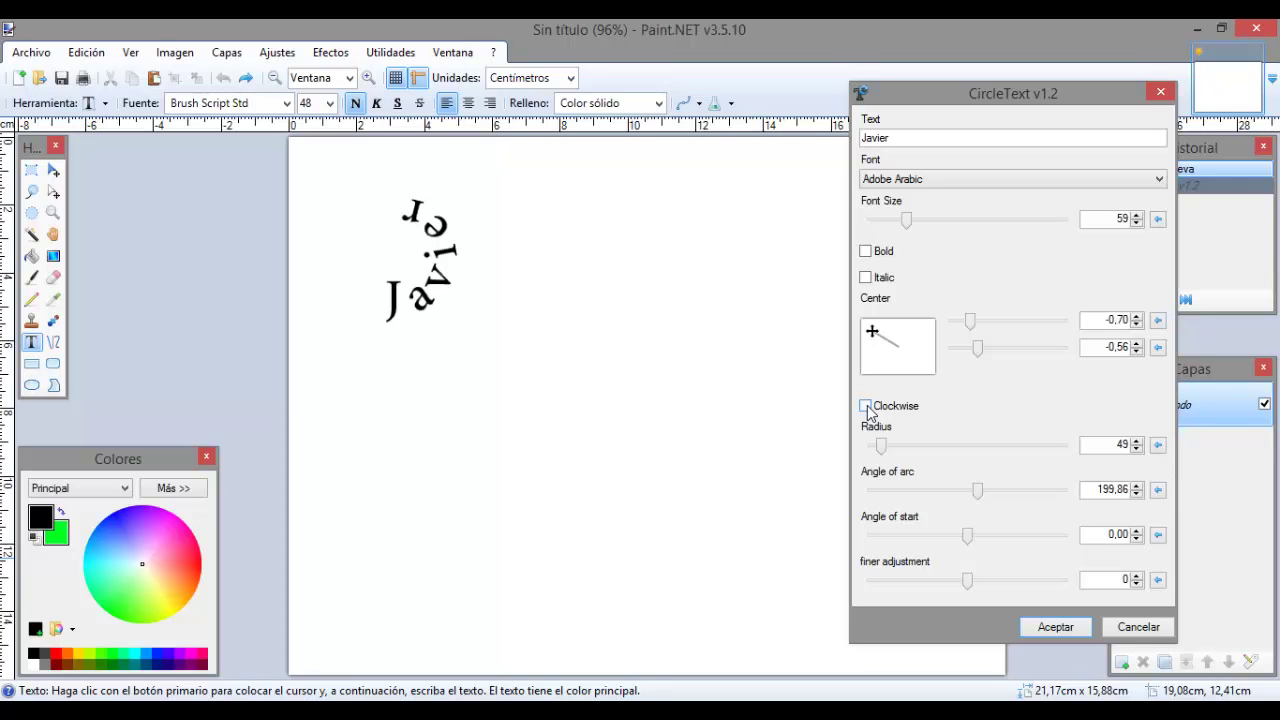
click(866, 406)
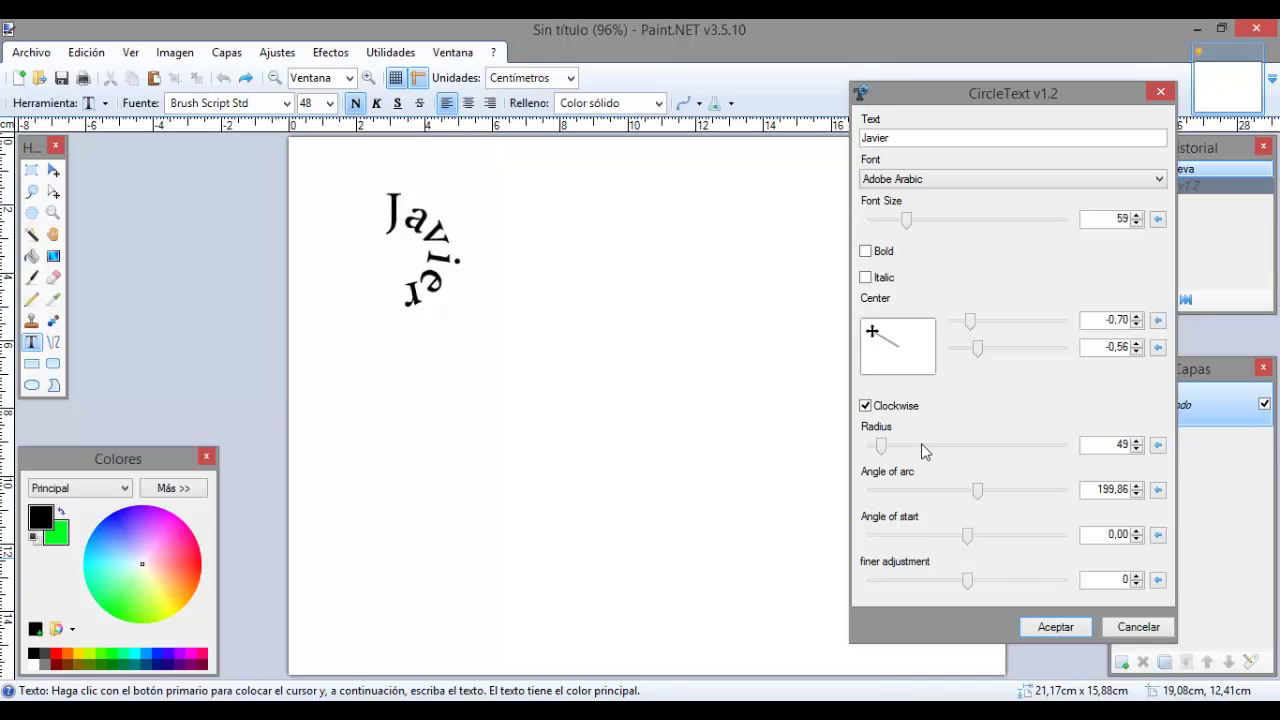
drag(968, 535, 920, 535)
mouse_move(966, 580)
mouse_down()
mouse_move(1048, 584)
mouse_move(940, 581)
mouse_move(966, 582)
mouse_up()
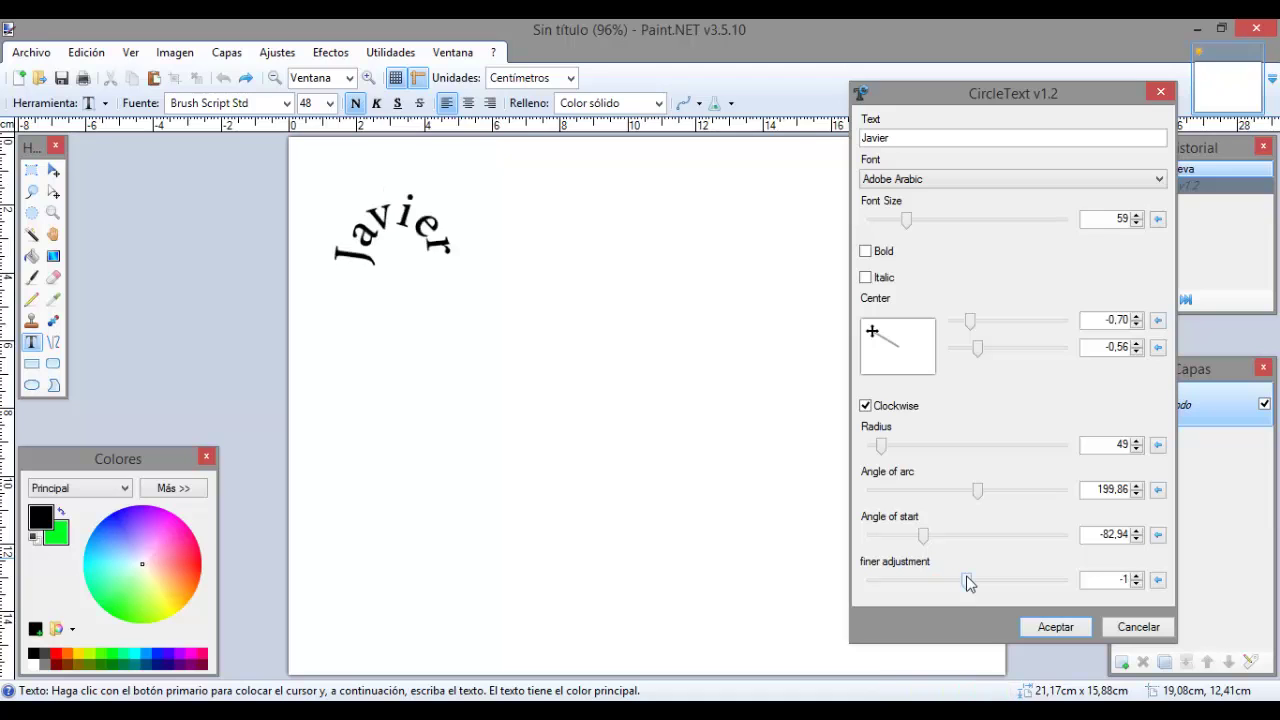
click(1066, 629)
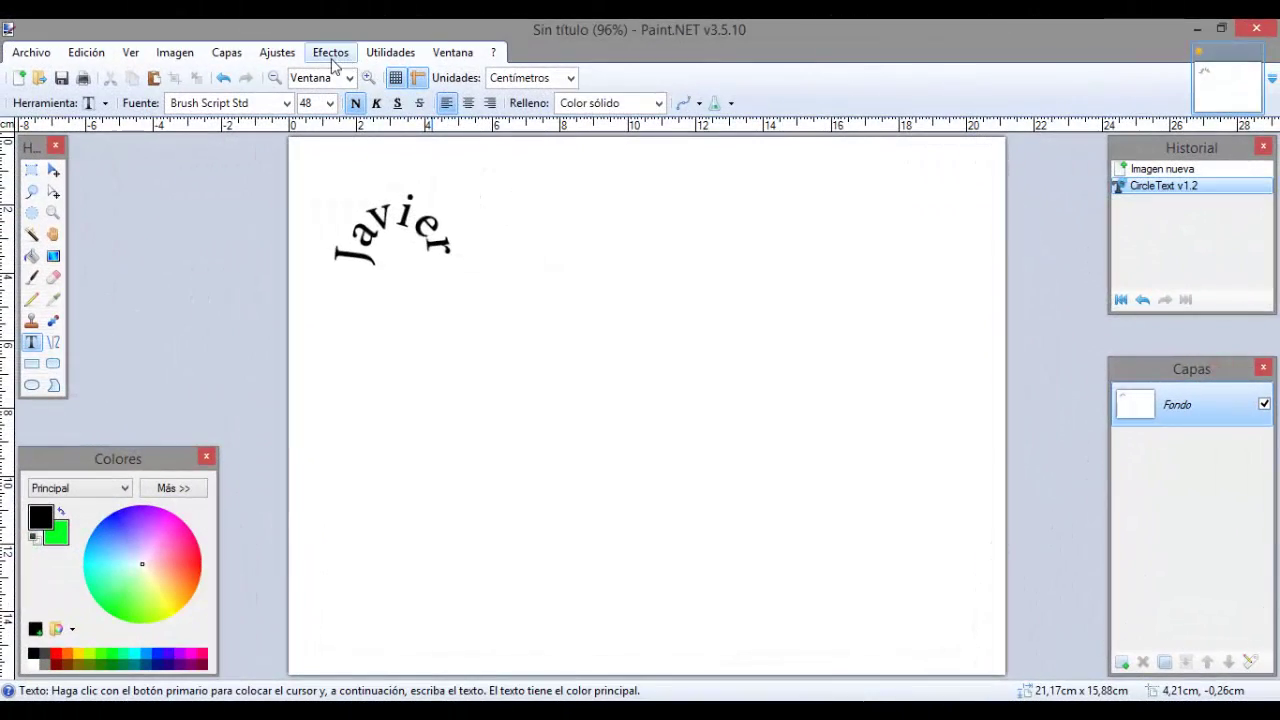
- Launch Effects > Text Formations > RotateText
click(331, 52)
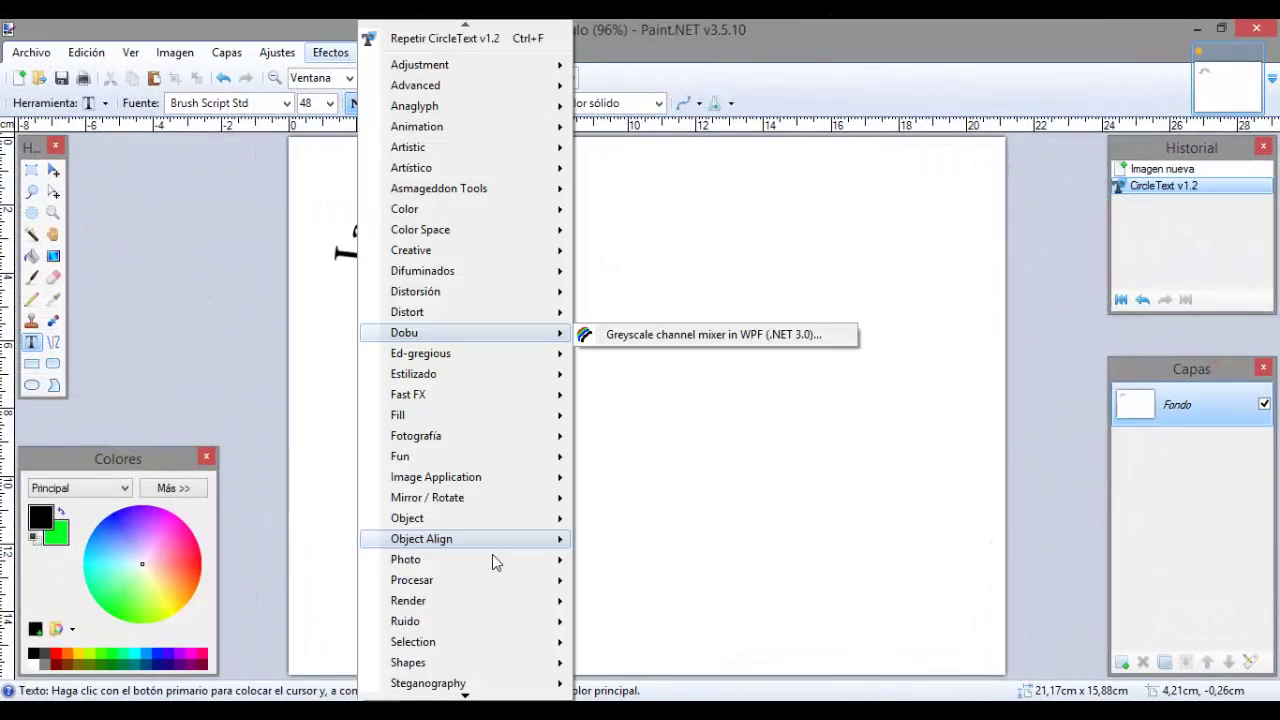
mouse_move(460, 683)
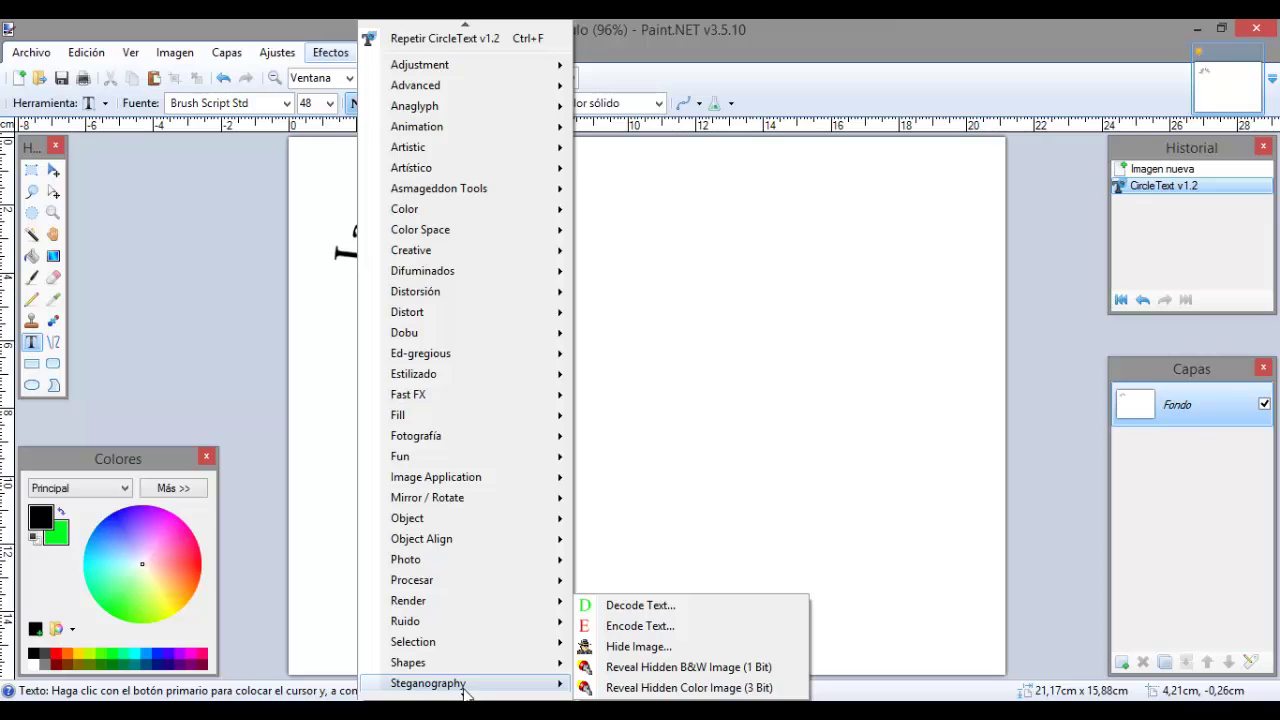
mouse_move(473, 613)
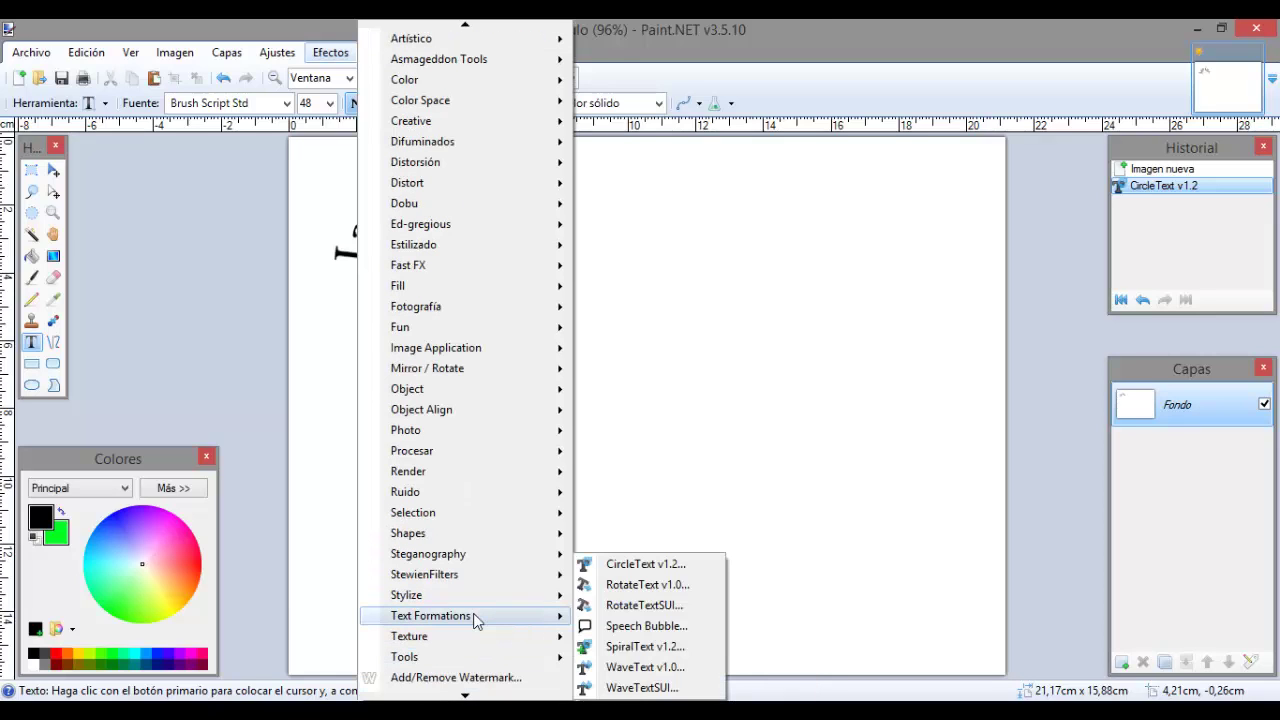
click(643, 588)
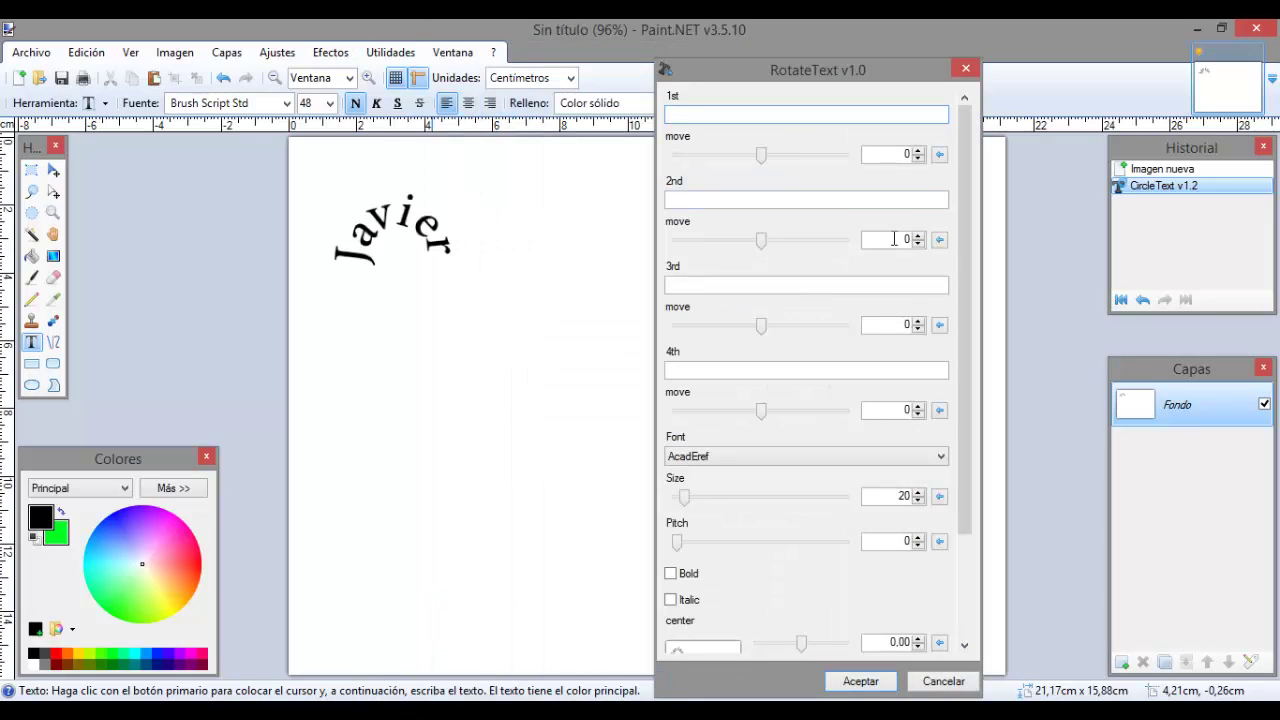
- Enter and position three lines: the first name, the surname, and 'aprenderoffice'
text(Javier)
drag(746, 63, 971, 47)
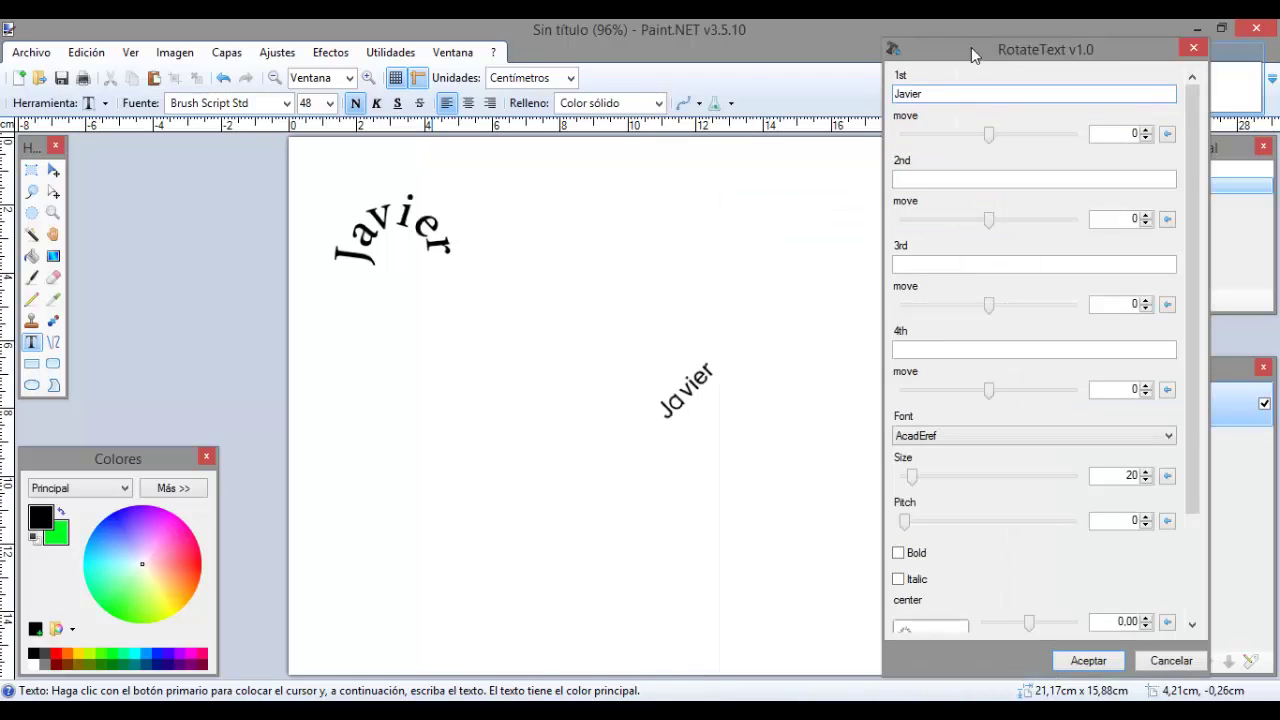
drag(990, 140, 935, 146)
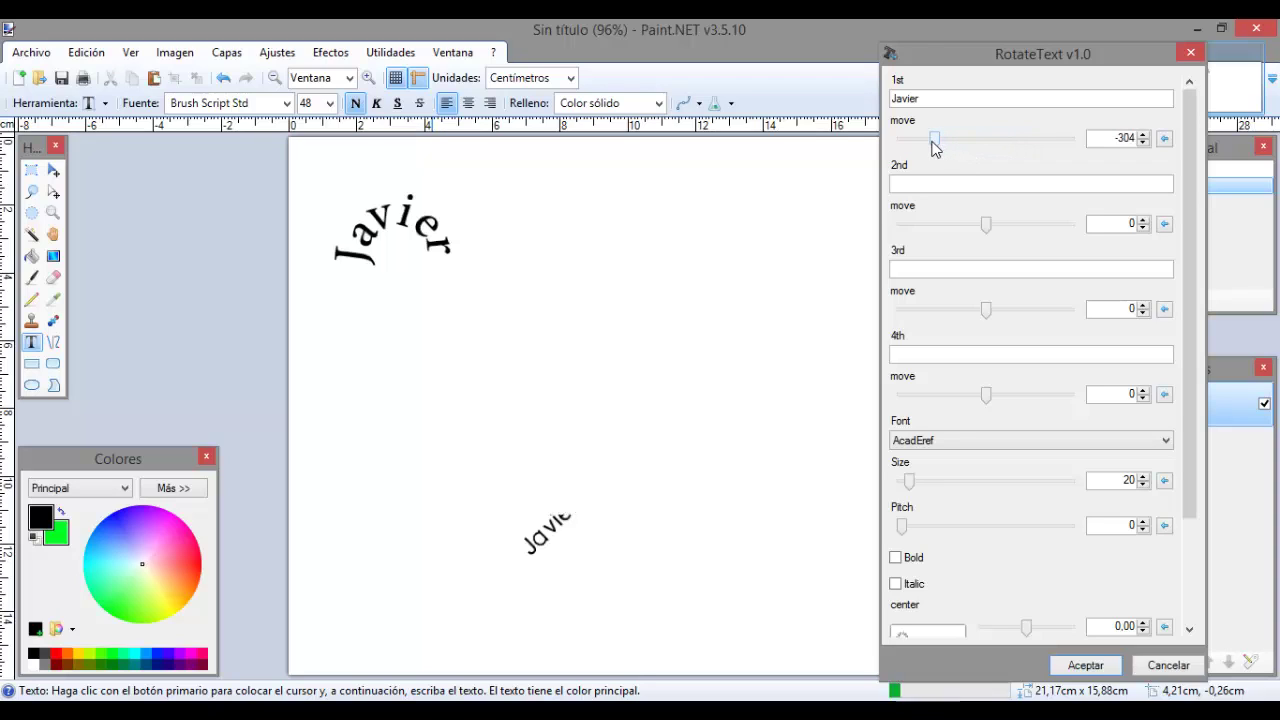
click(929, 183)
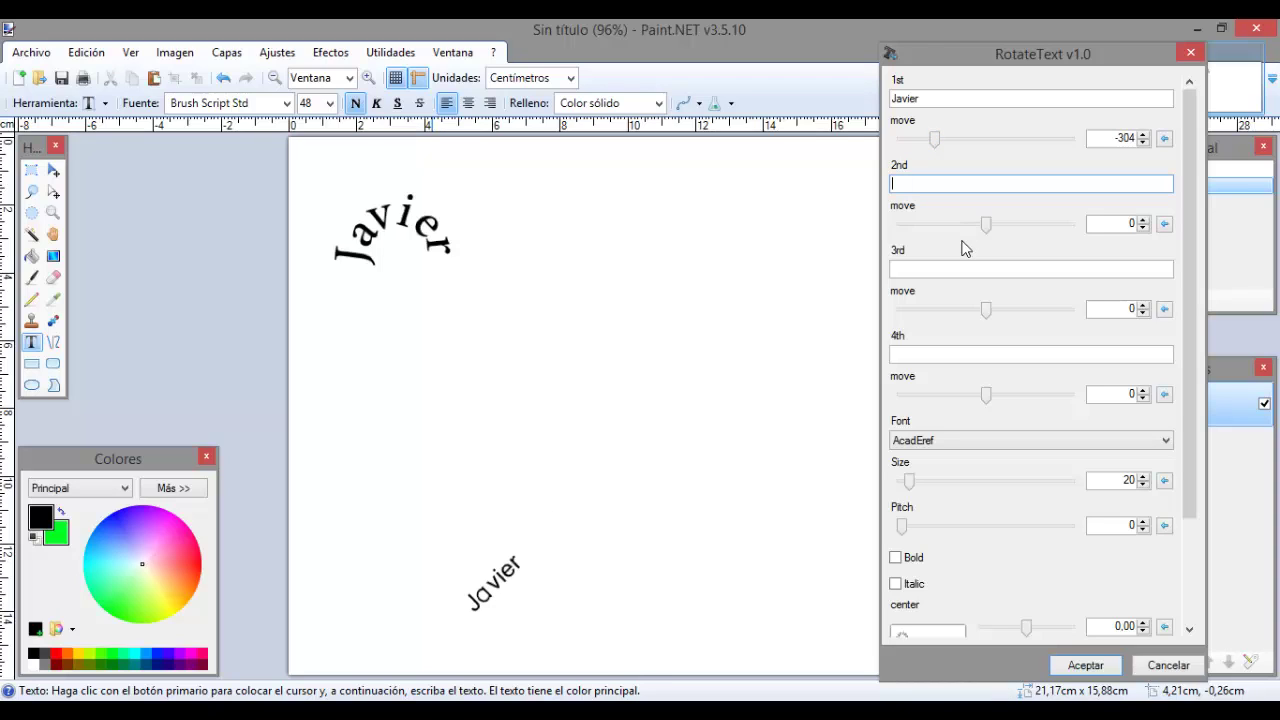
text(Ro)
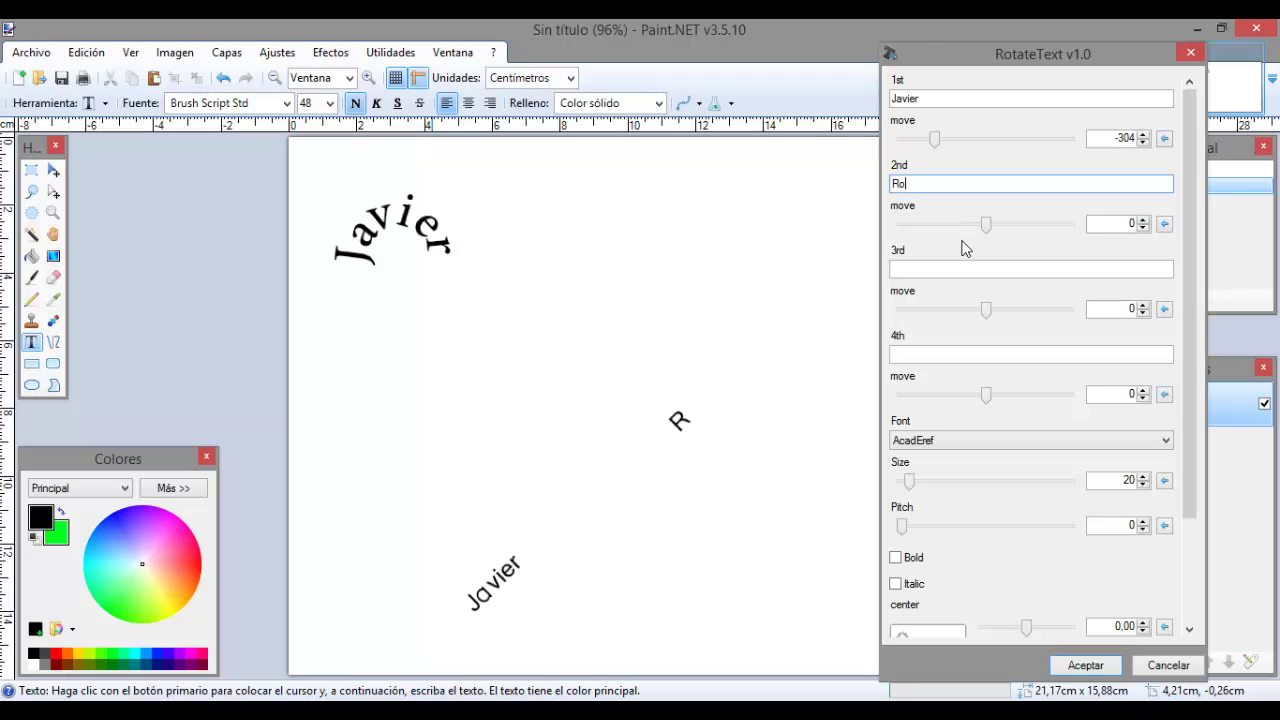
text(dri)
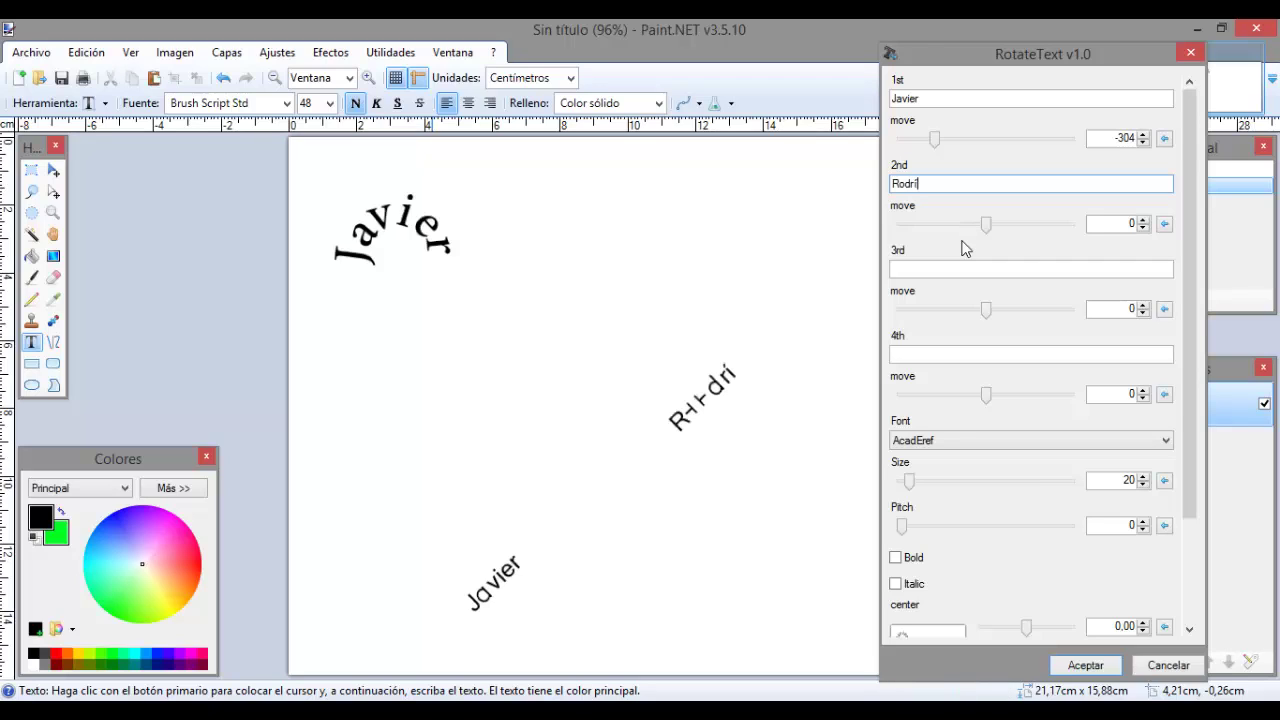
key(BackSpace)
text(íguea)
key(BackSpace)
text(z)
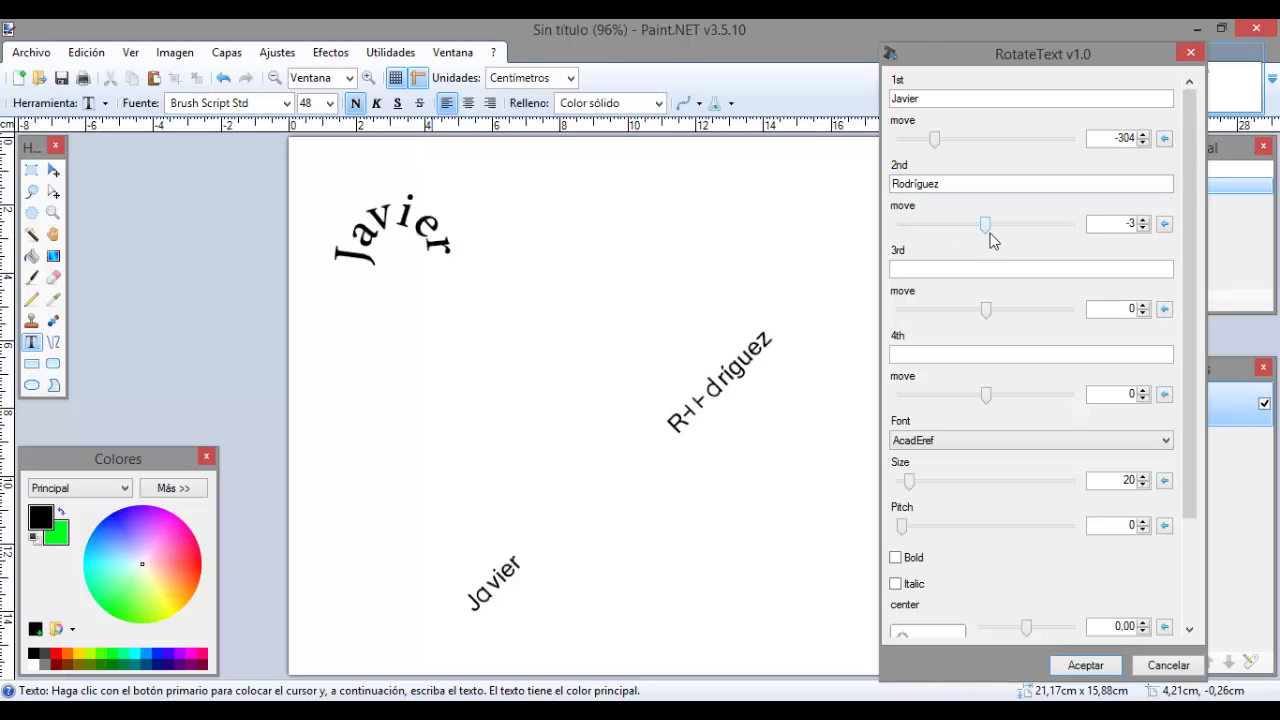
drag(987, 225, 985, 225)
drag(997, 227, 929, 230)
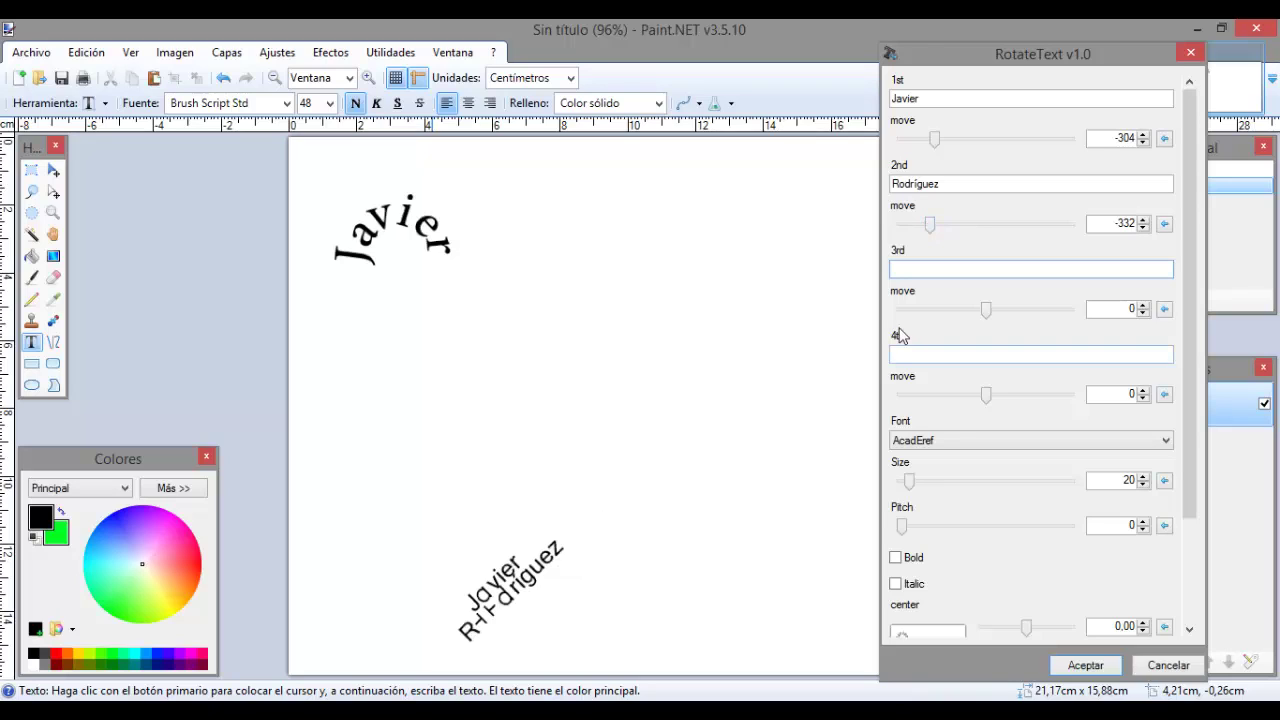
text(ap)
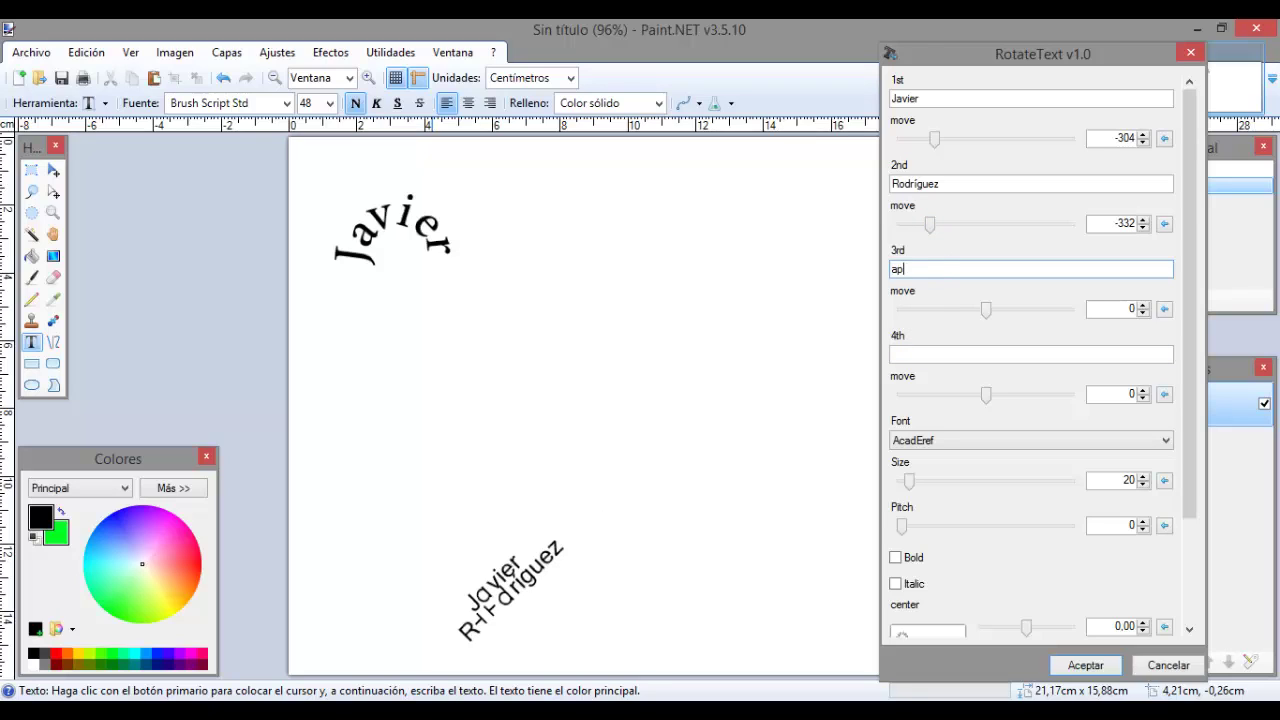
text(renderoffice)
drag(986, 309, 933, 320)
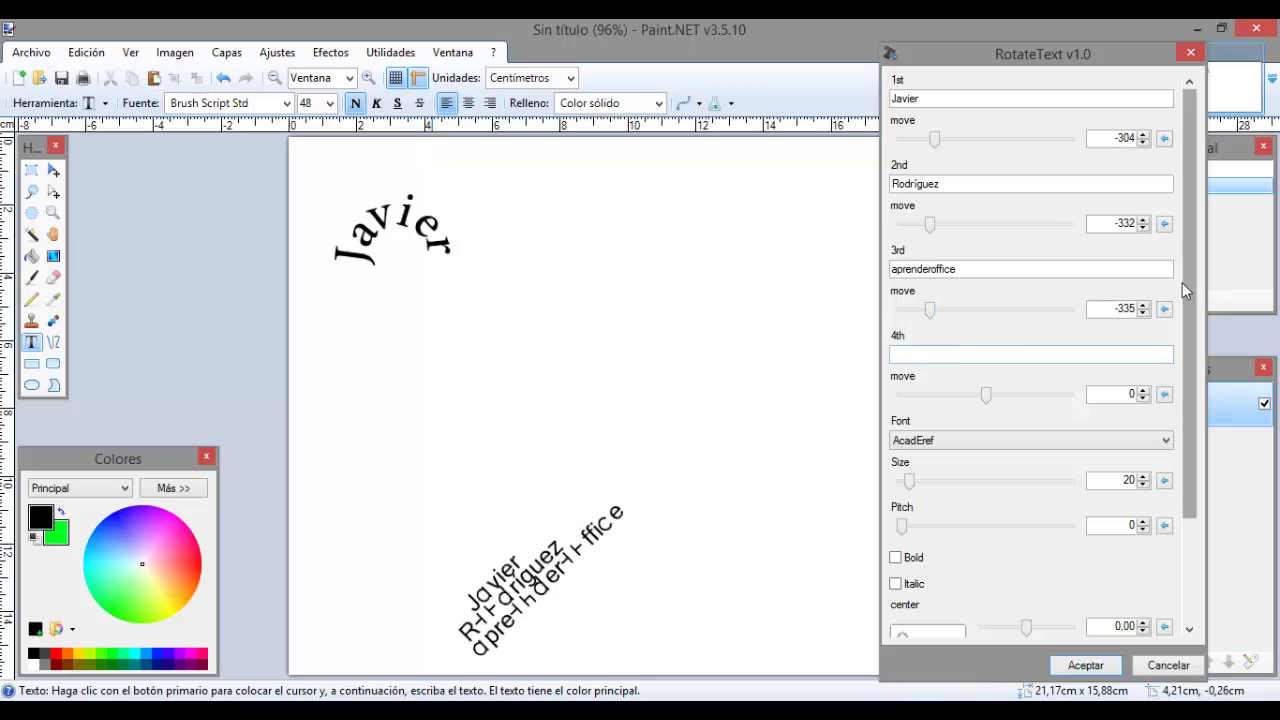
- Set font Adobe Arabic size 25, tighten line pitch, adjust centre and angle 43.53, then apply
drag(1192, 291, 1189, 410)
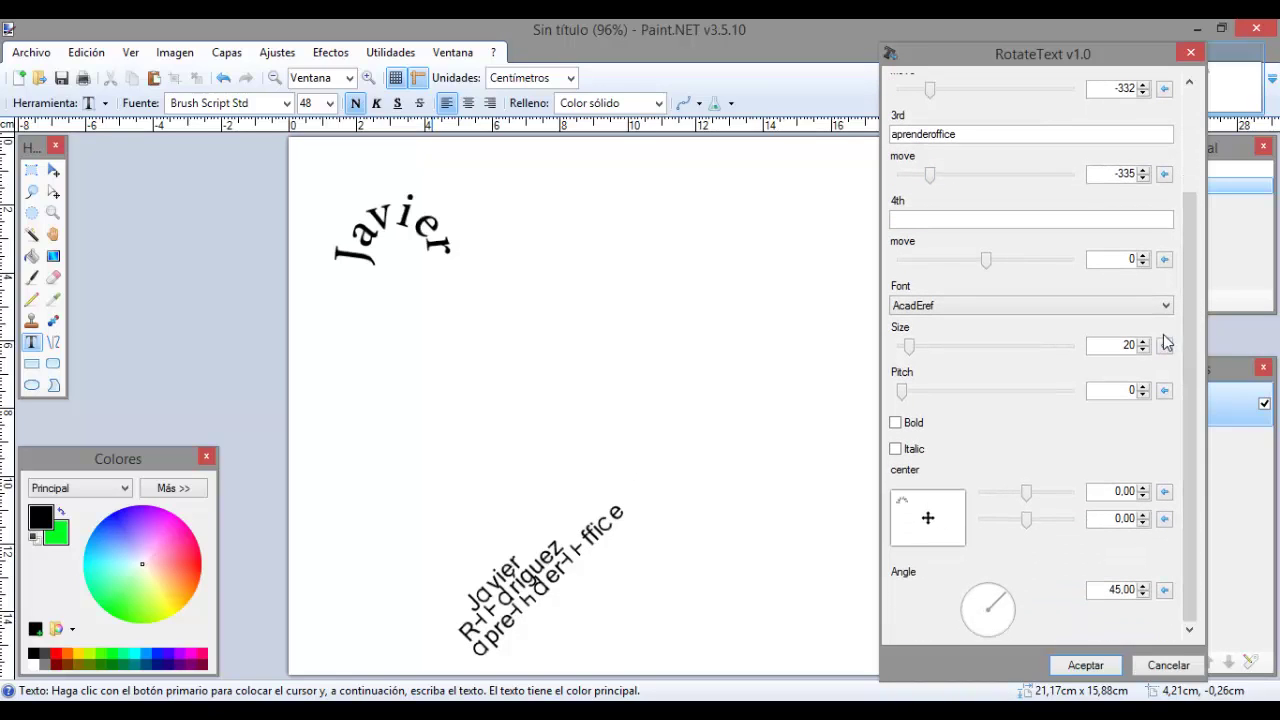
mouse_move(917, 353)
mouse_down()
mouse_move(945, 349)
mouse_move(908, 347)
mouse_up()
click(1000, 305)
click(1006, 337)
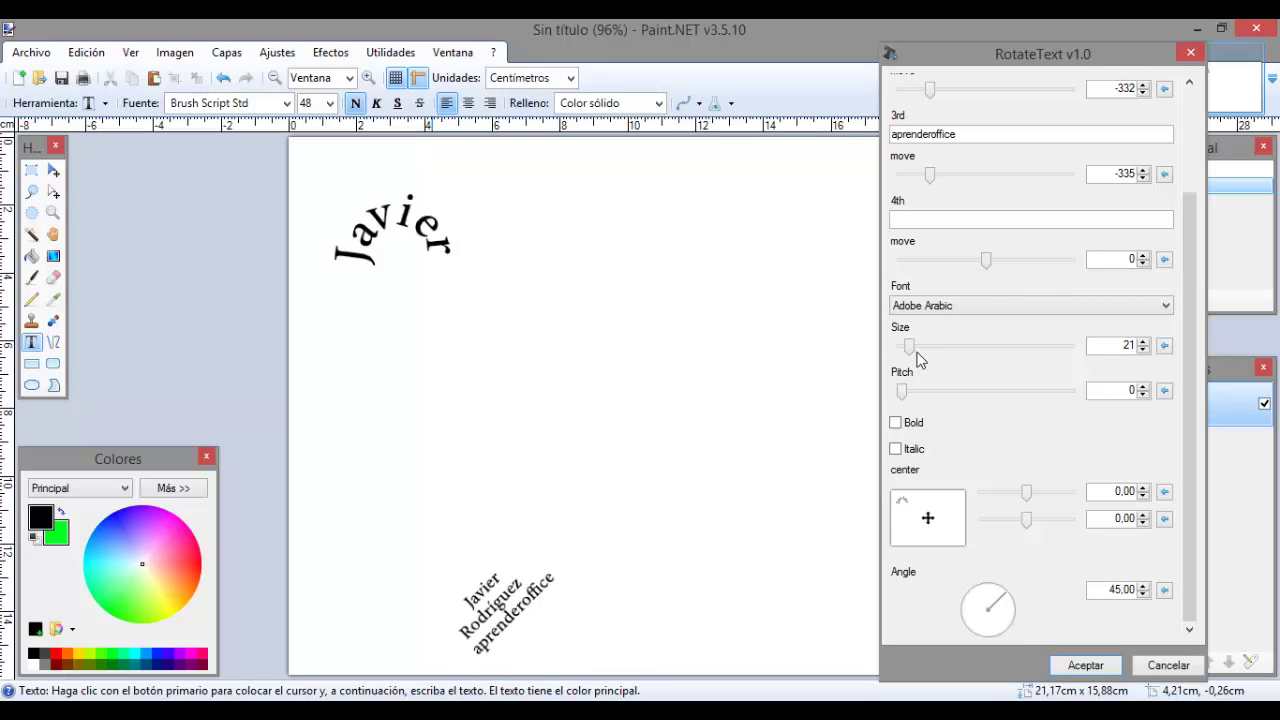
drag(911, 347, 962, 391)
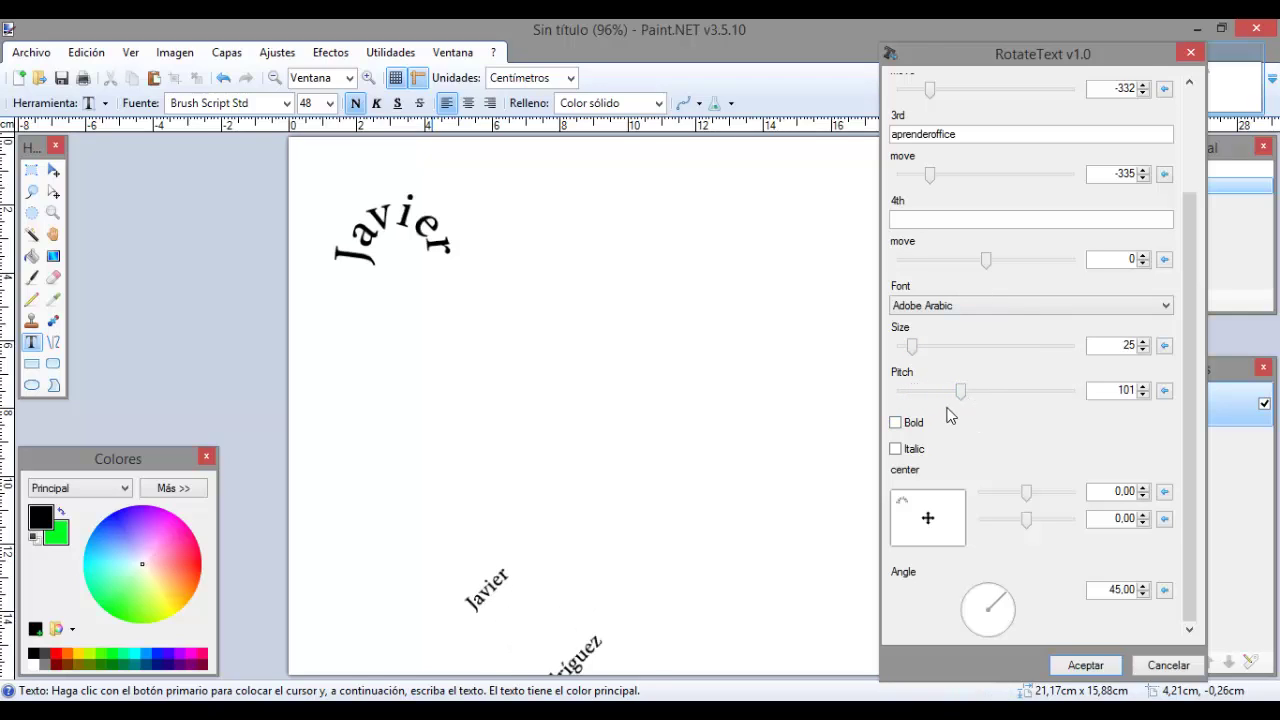
drag(960, 392, 908, 396)
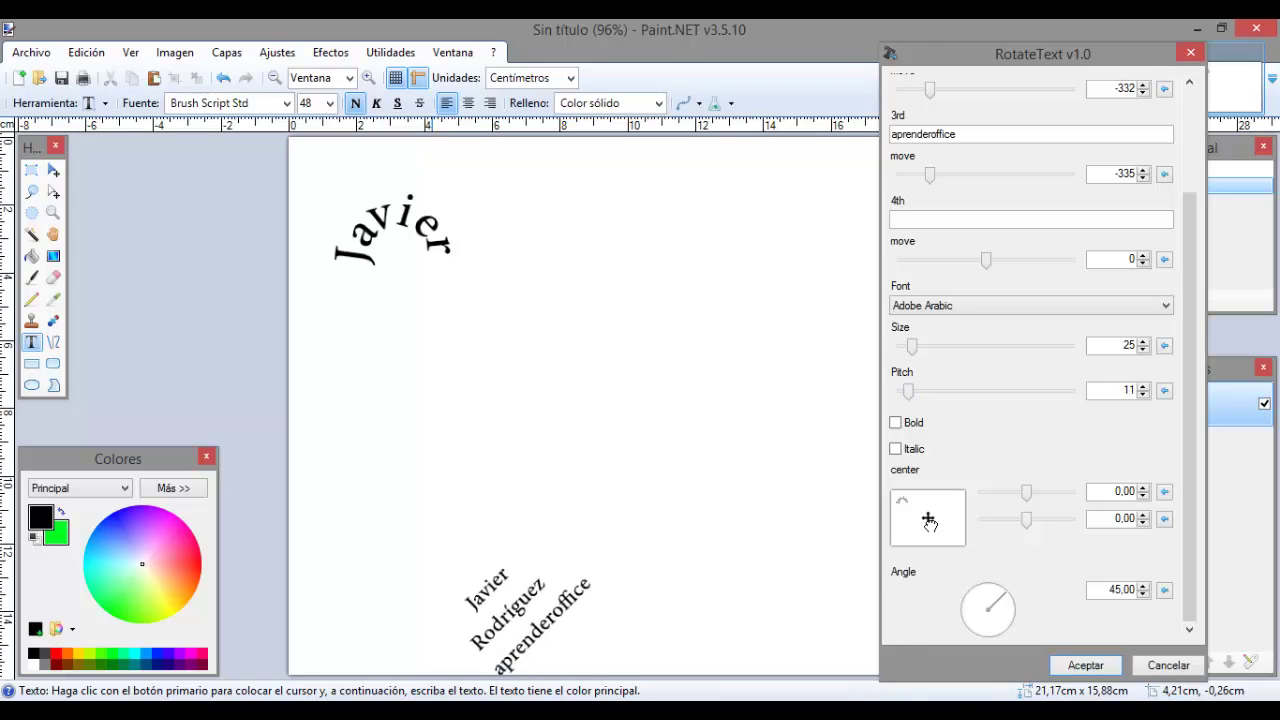
drag(928, 518, 919, 490)
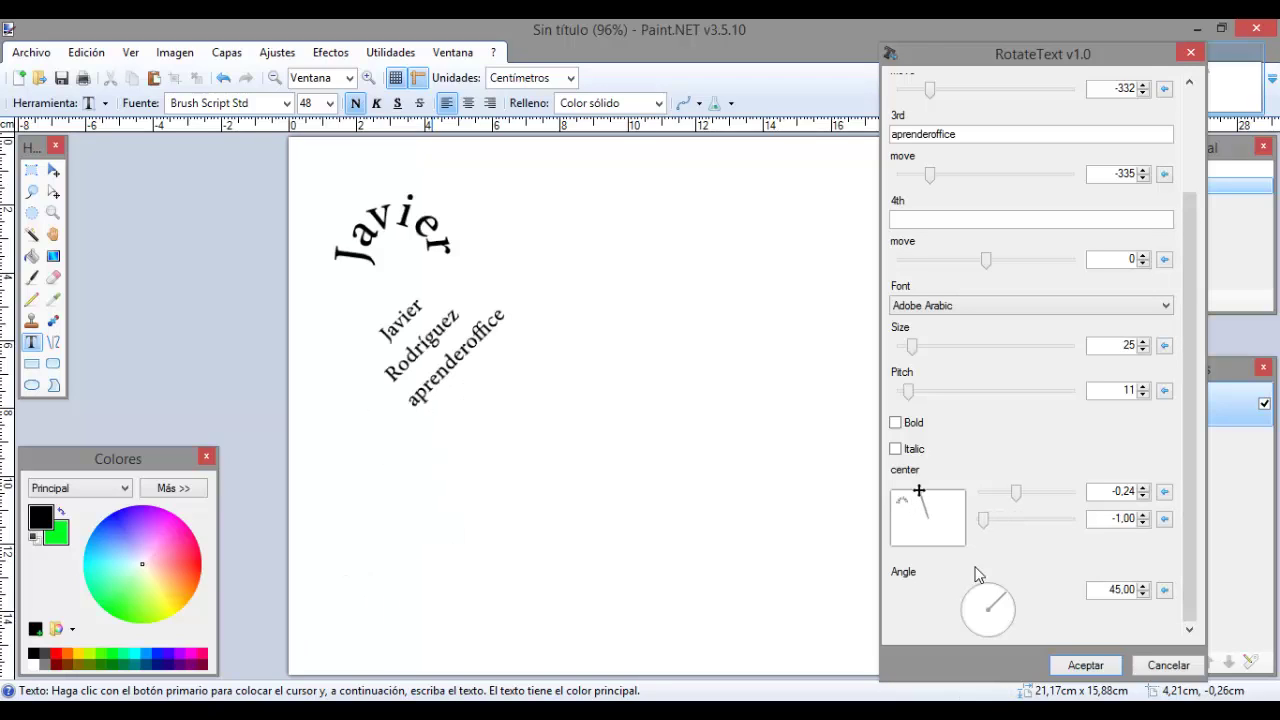
drag(1007, 598, 1118, 662)
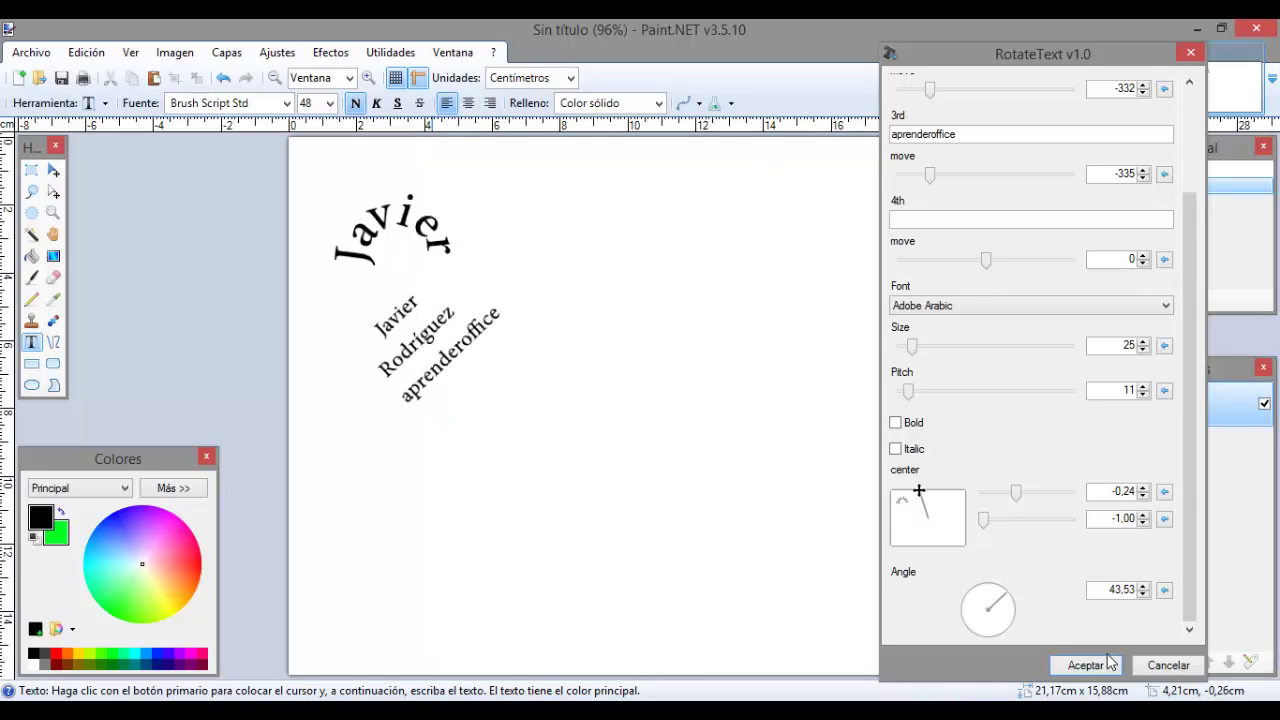
click(1087, 665)
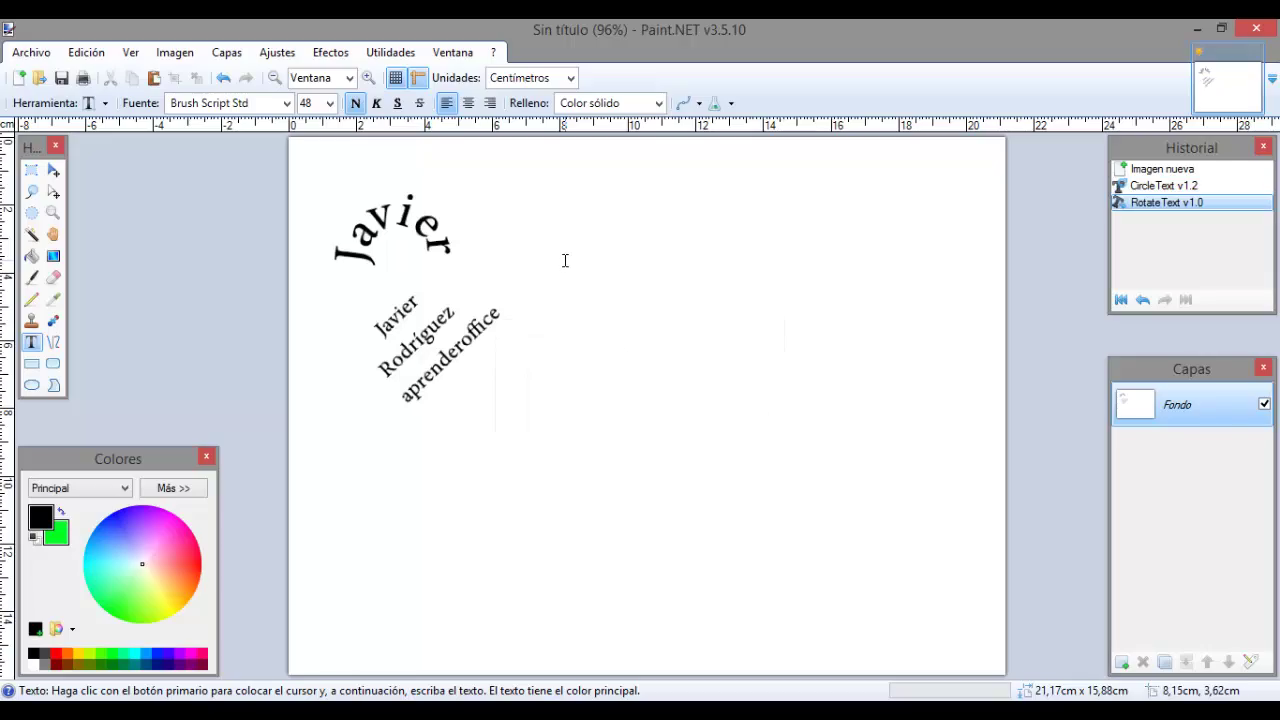
- Repeat the last RotateText effect from Efectos, then undo it in History
click(330, 52)
mouse_move(436, 397)
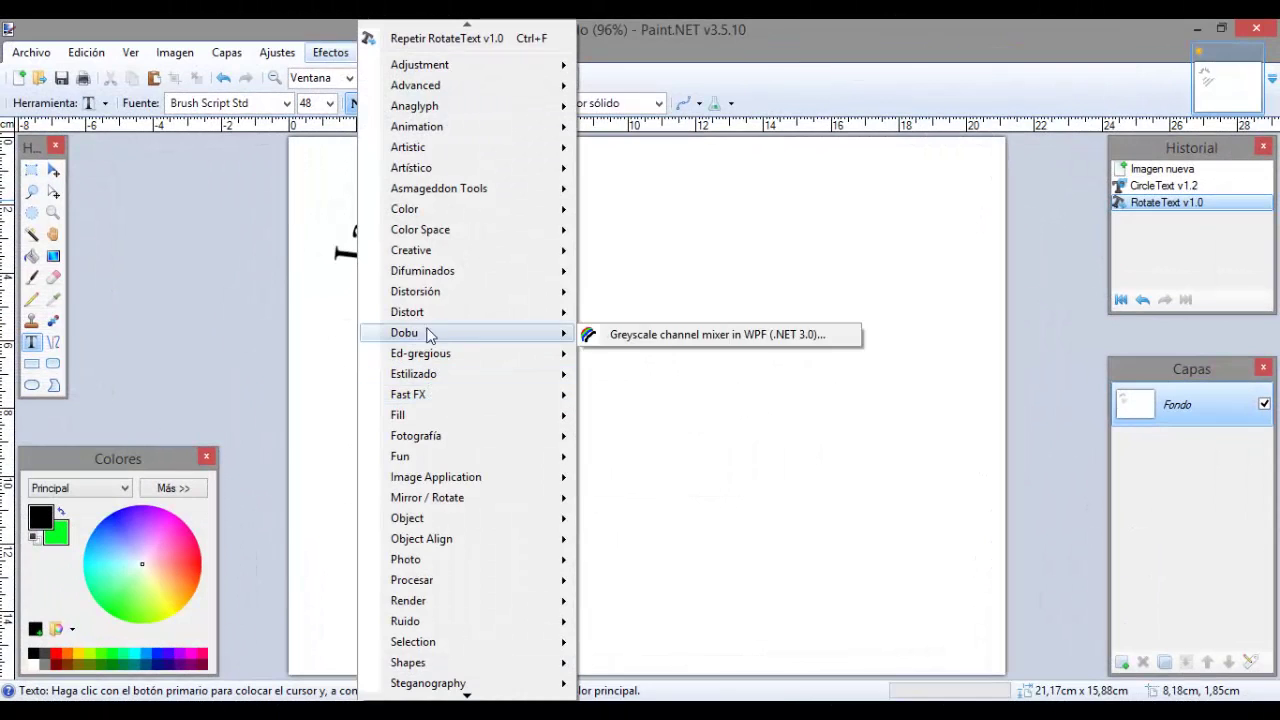
click(439, 46)
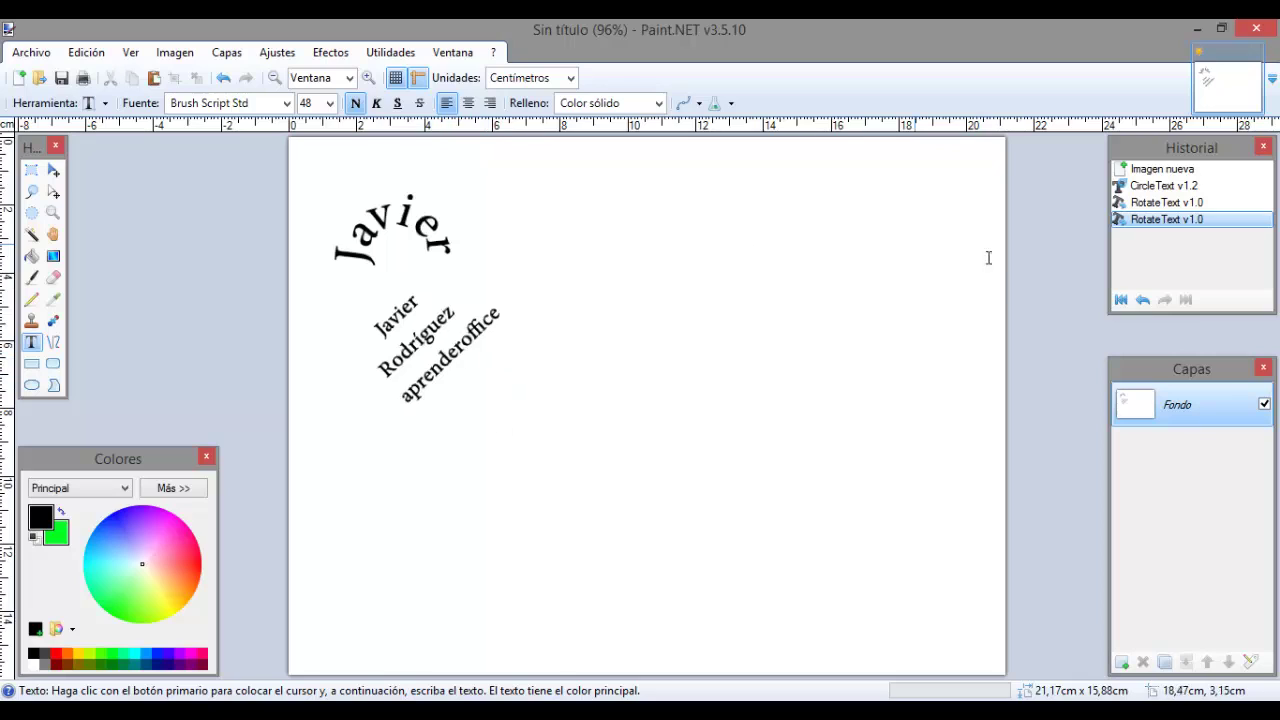
click(1143, 299)
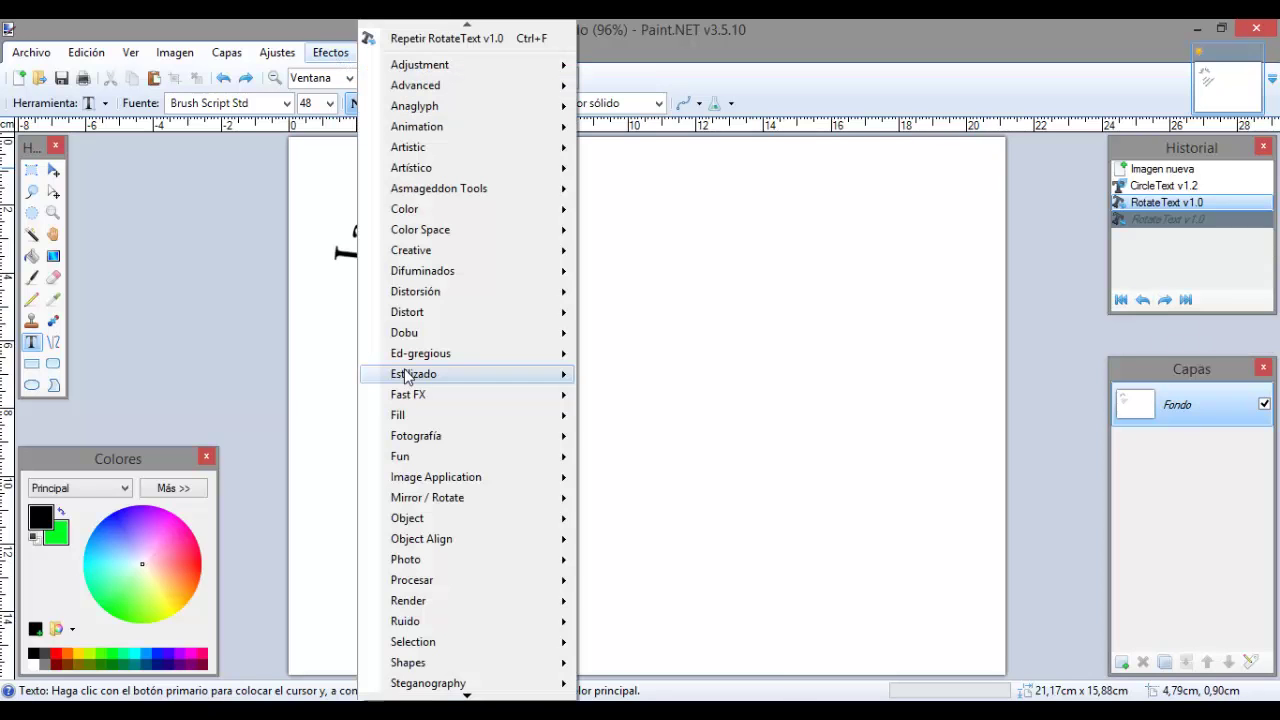
- Apply RotateTextSUI to add digits 1, 2, 3 diagonally, and start the Speech Bubble effect
click(467, 695)
click(467, 695)
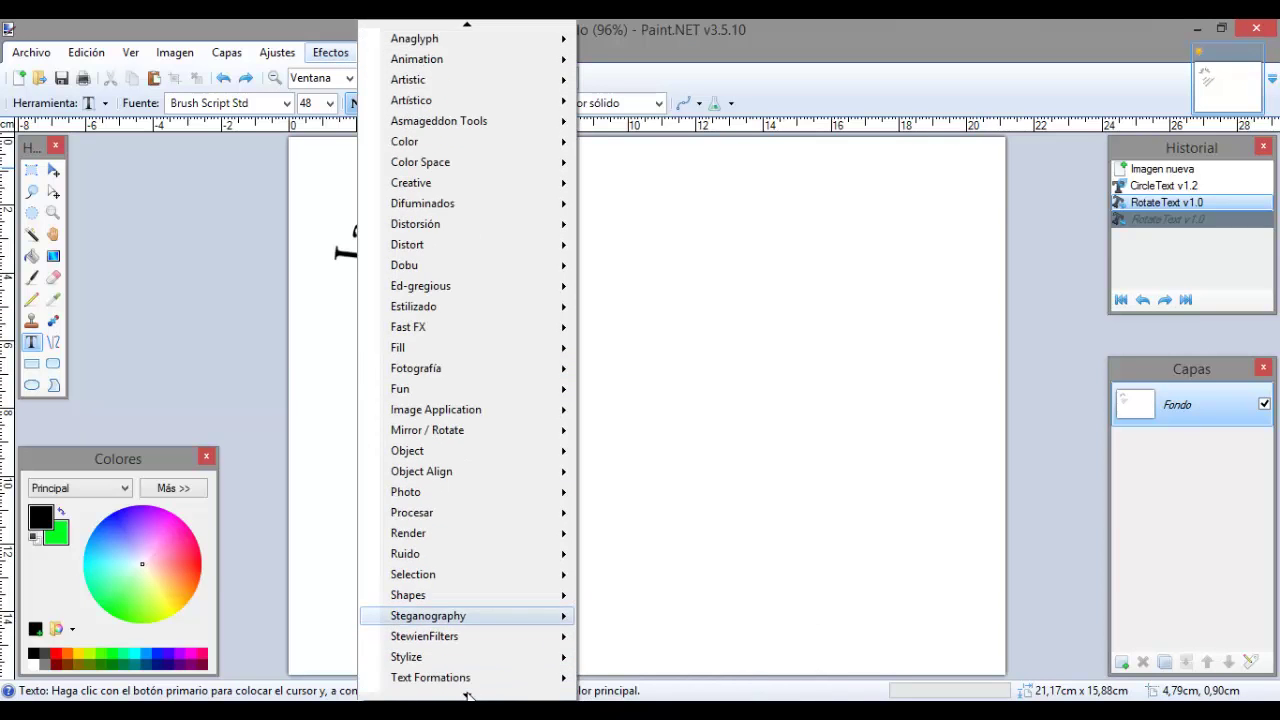
mouse_move(470, 636)
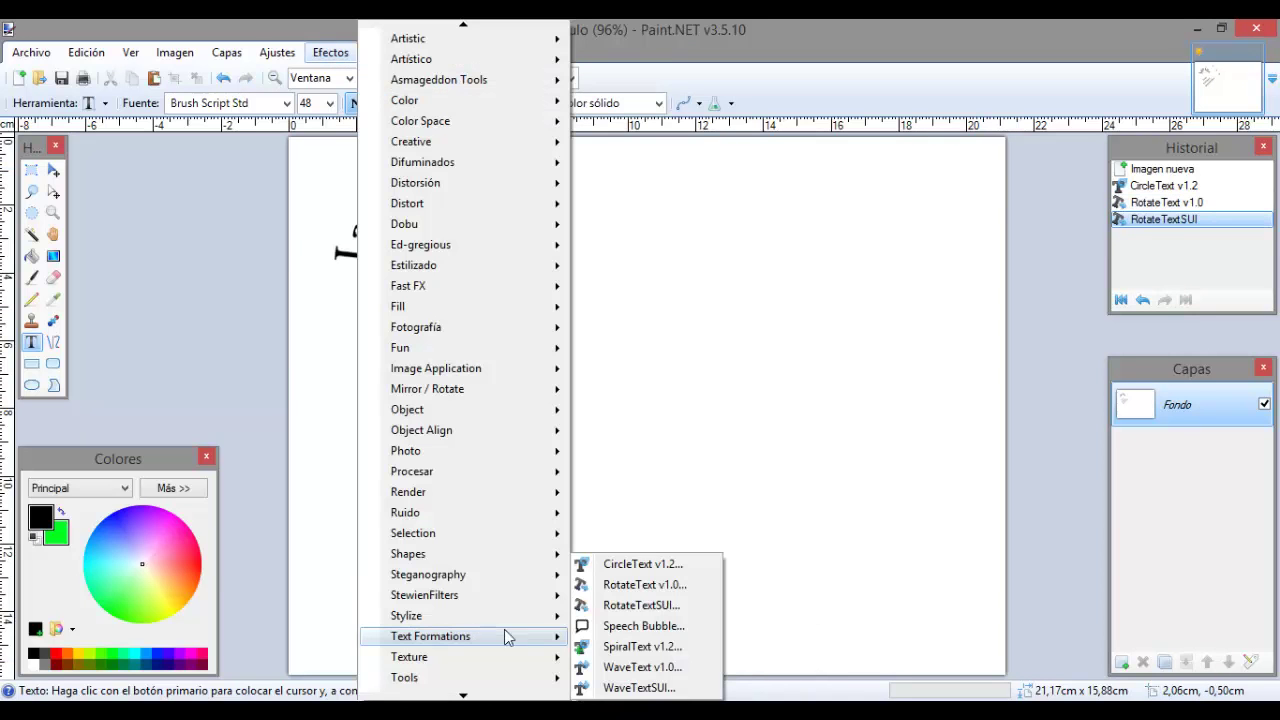
click(607, 632)
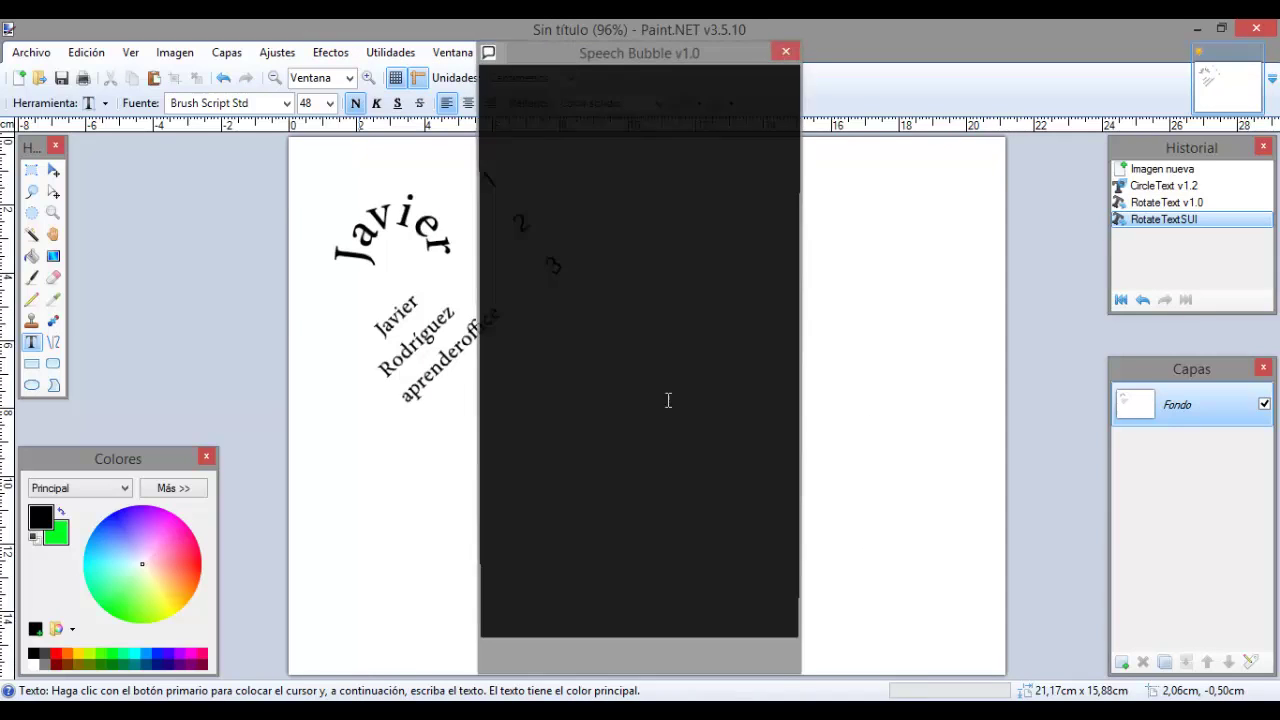
- Try an ellipse, keep the rounded-rectangle green bubble, and move it up the canvas
drag(583, 63, 903, 60)
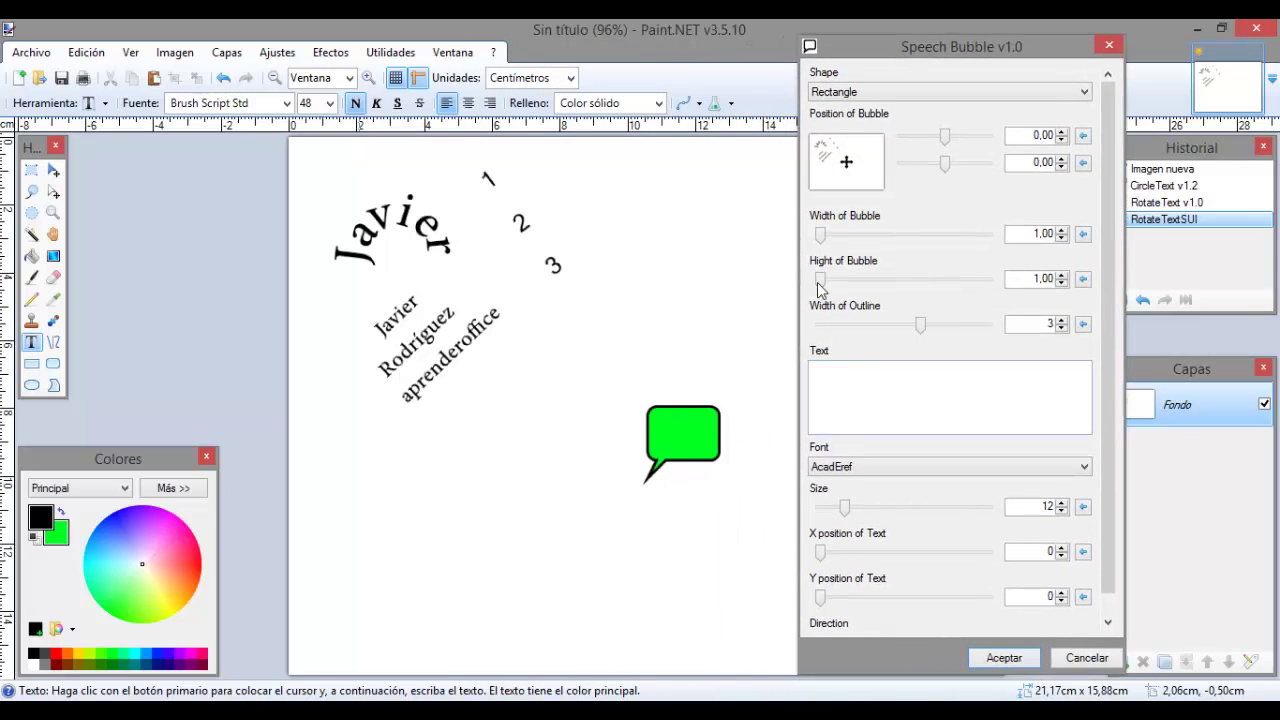
click(1081, 93)
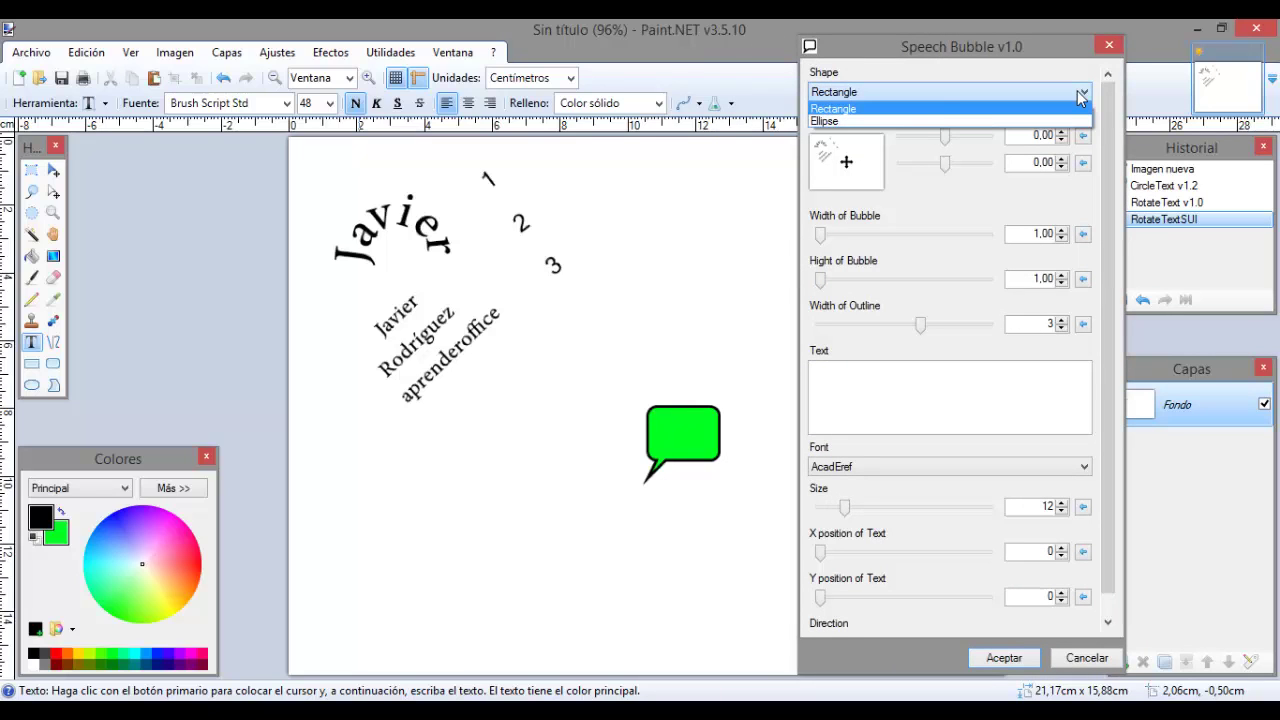
click(926, 121)
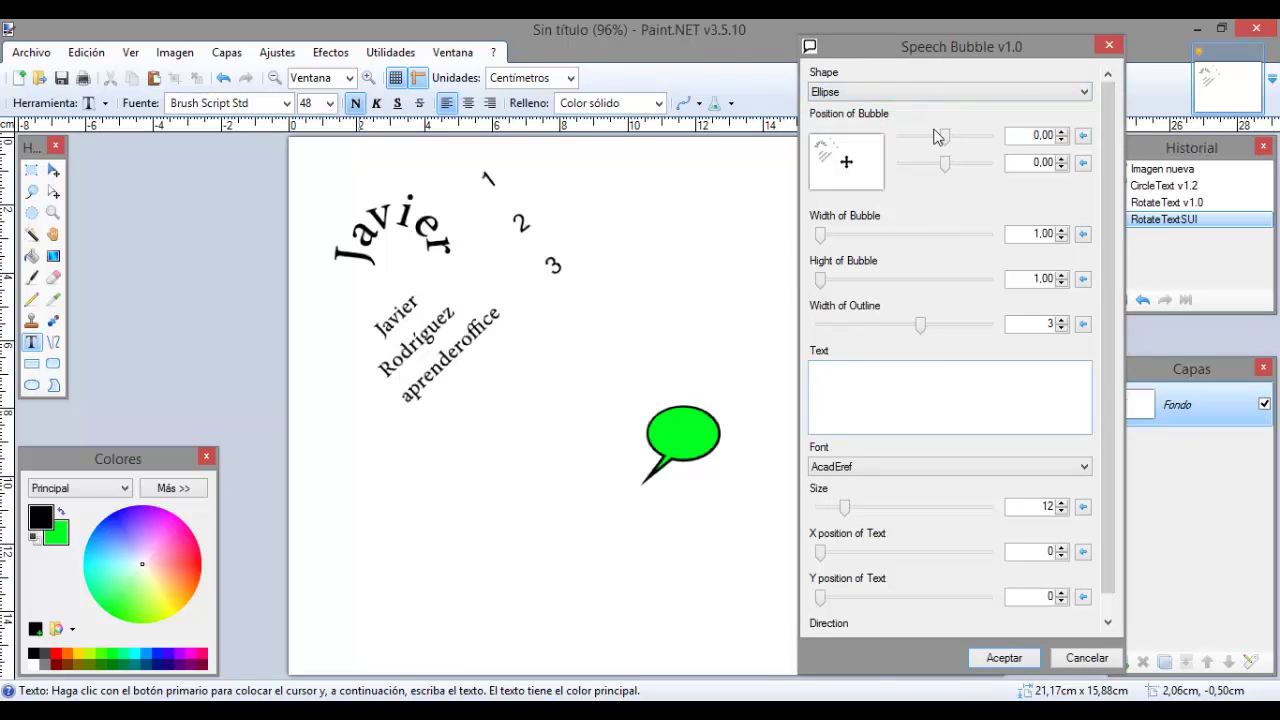
click(1084, 92)
click(992, 114)
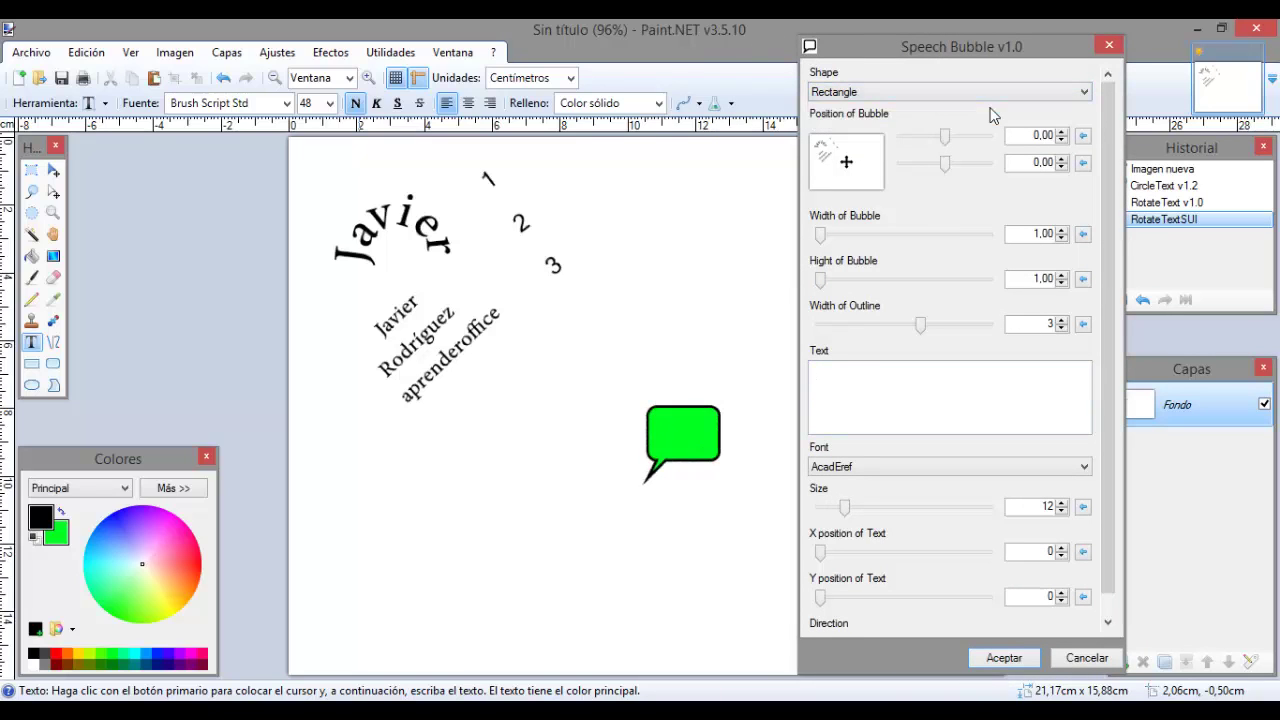
mouse_move(947, 138)
mouse_down()
mouse_move(963, 137)
mouse_move(943, 143)
mouse_up()
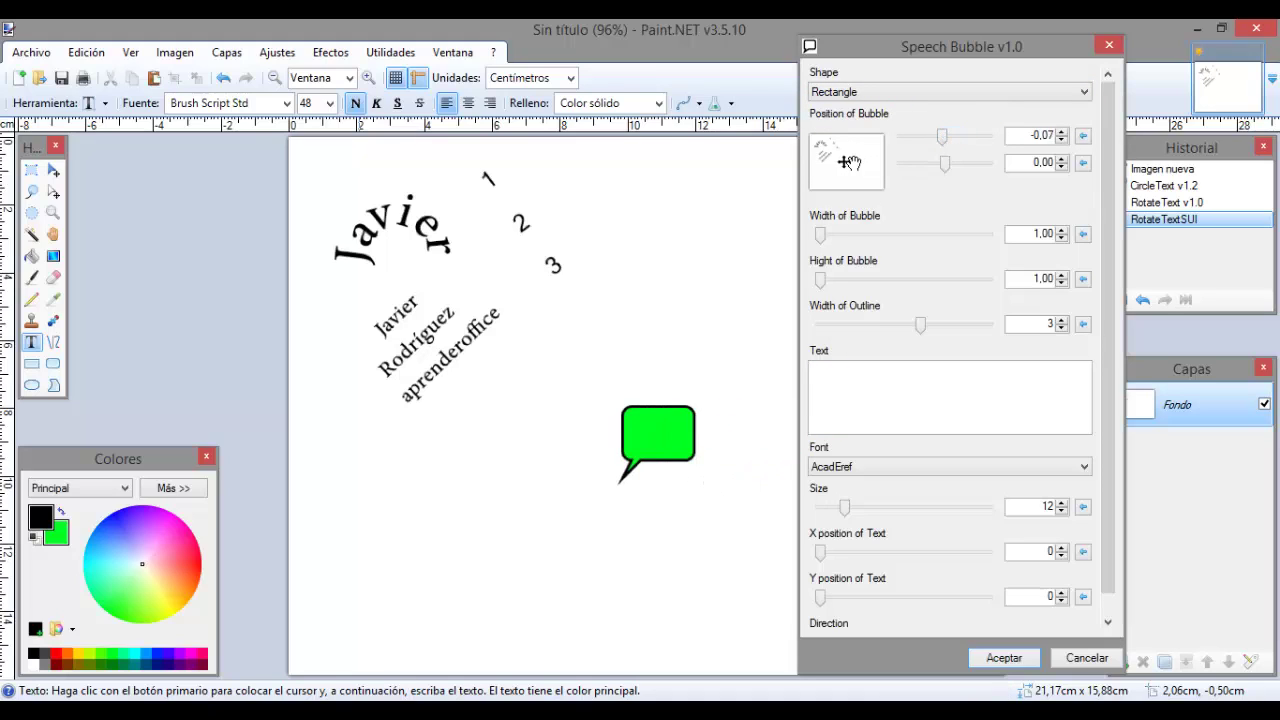
drag(845, 161, 845, 138)
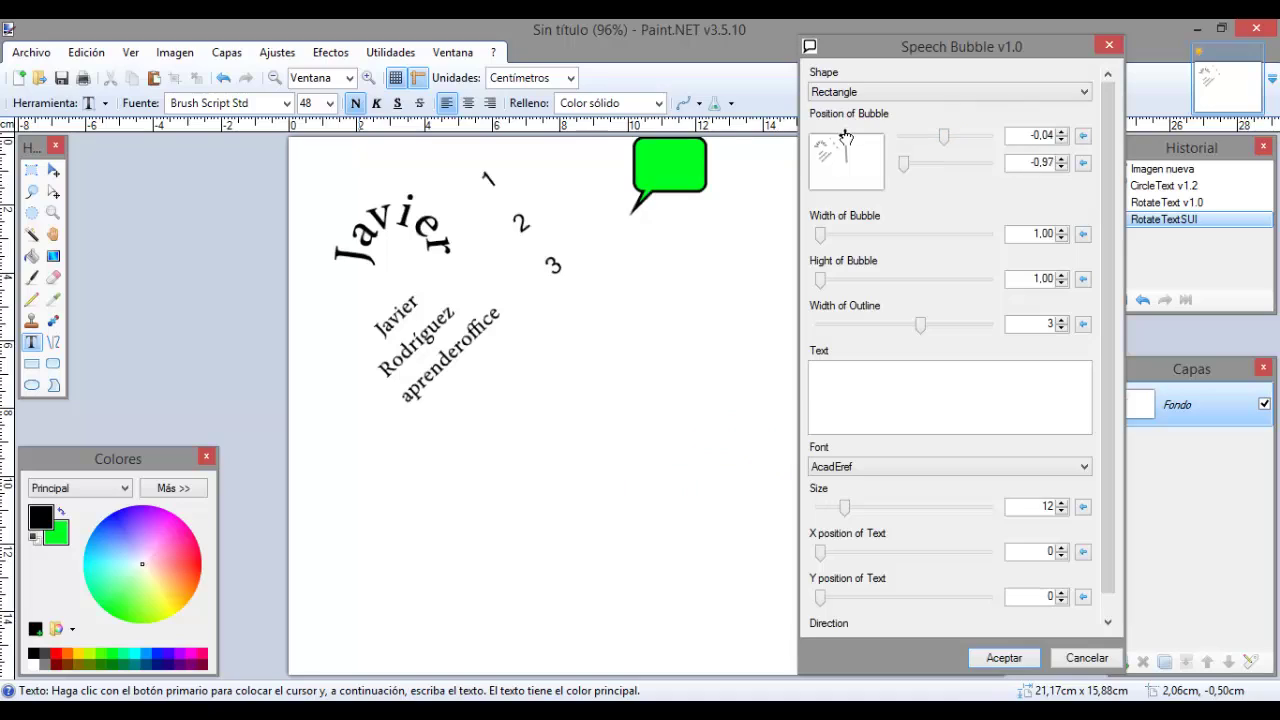
- Enter 'Me gusta' as the bubble text and widen the bubble to 1.30
click(885, 431)
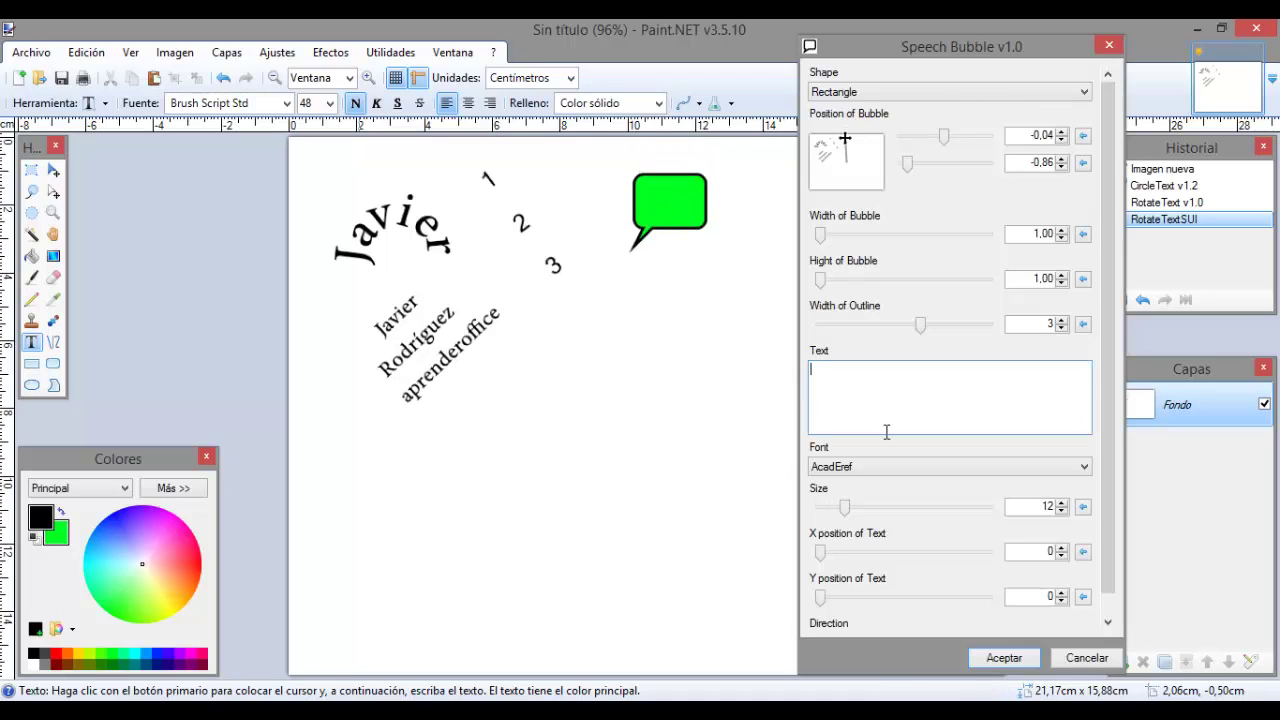
text(Me gusta)
drag(820, 235, 825, 236)
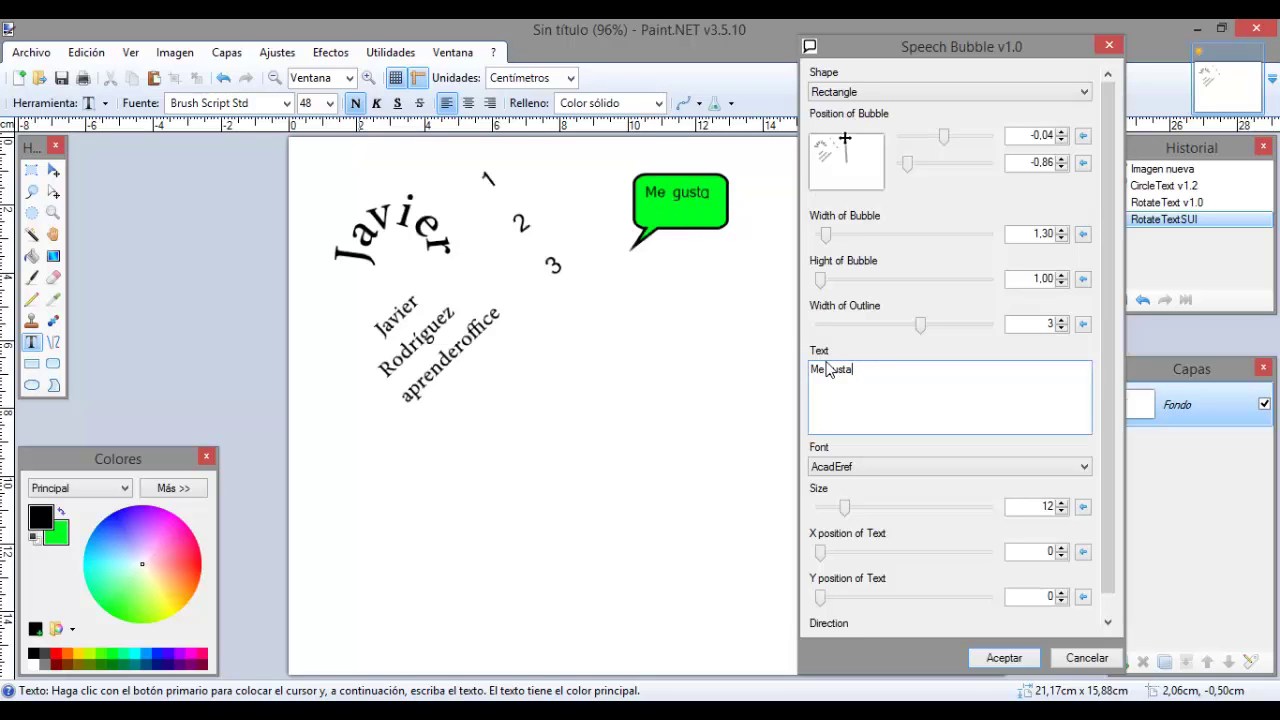
- Set the bubble text font to Agency FB at size 17
click(1084, 467)
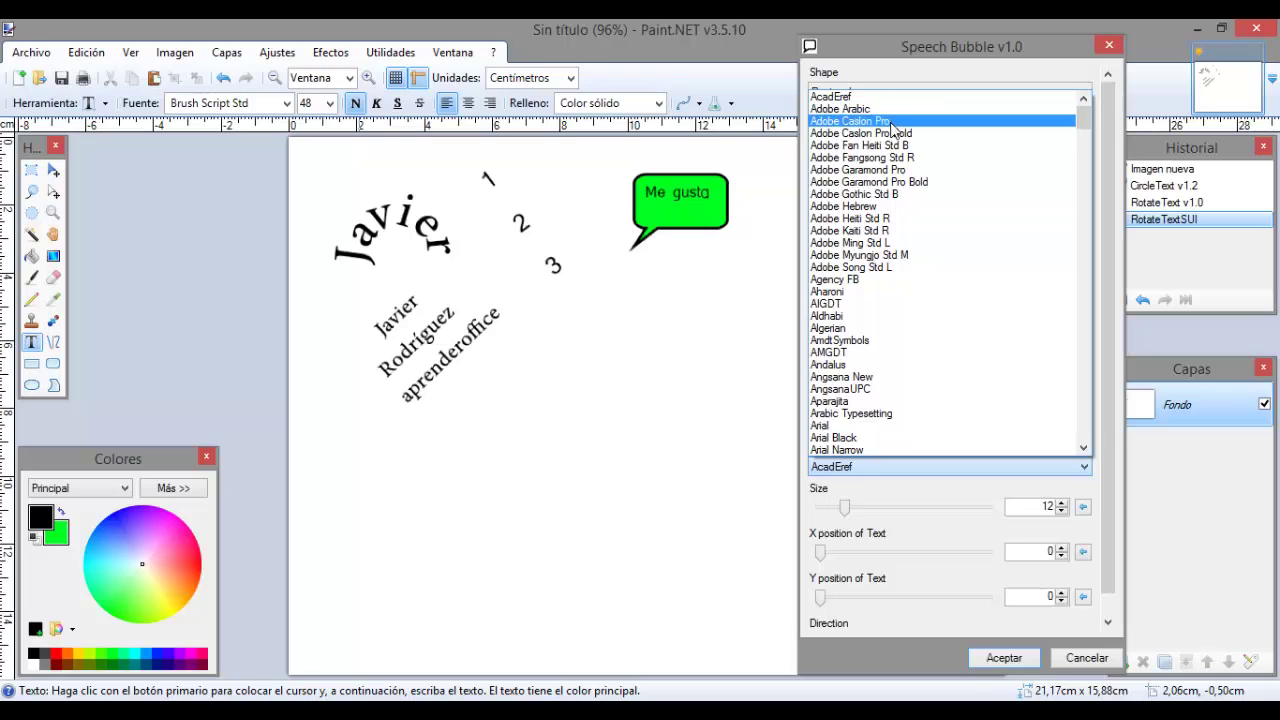
click(870, 285)
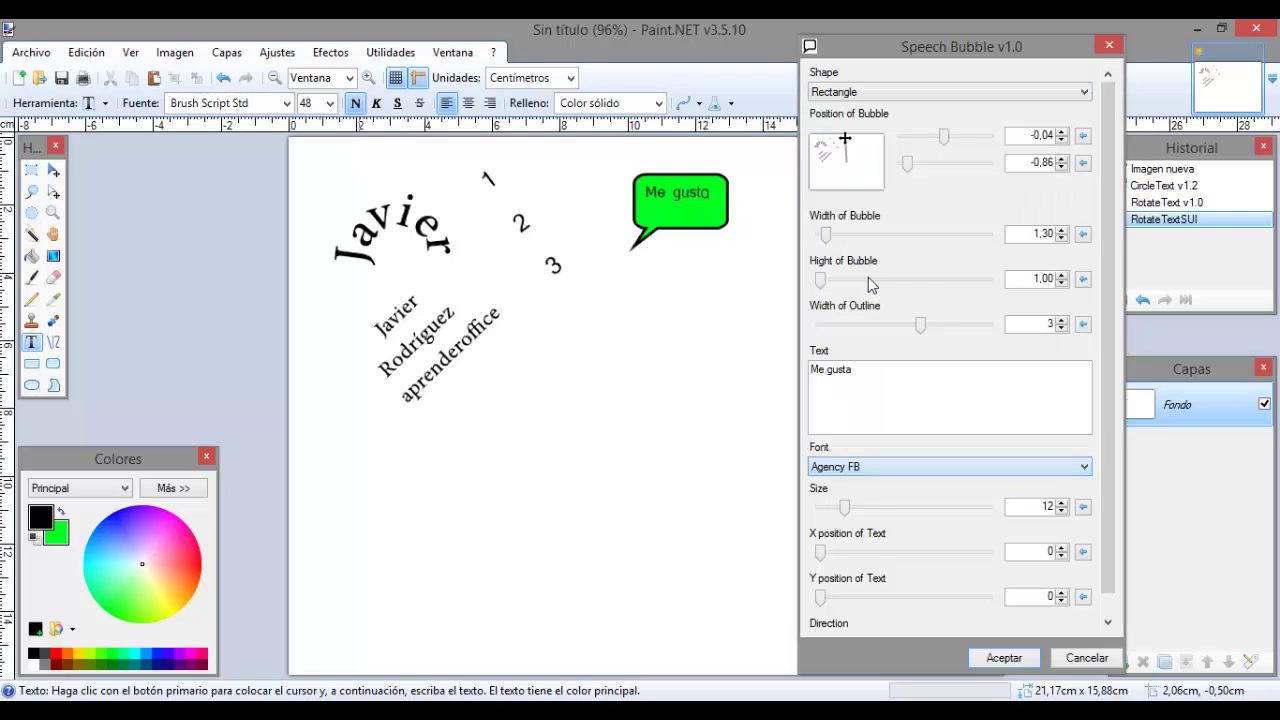
drag(846, 514, 868, 511)
drag(821, 552, 832, 552)
scroll(939, 300, down, 1)
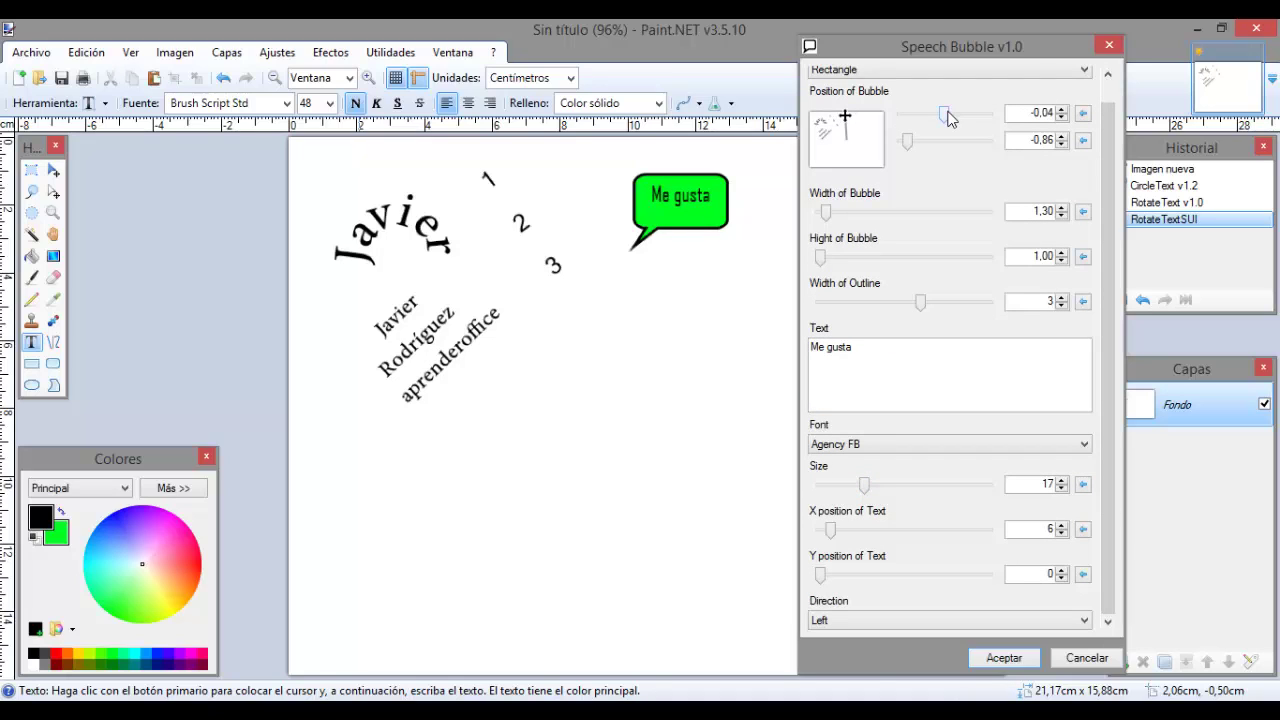
- Shift and narrow the bubble, thicken its outline, and move the text lower inside
drag(946, 113, 940, 112)
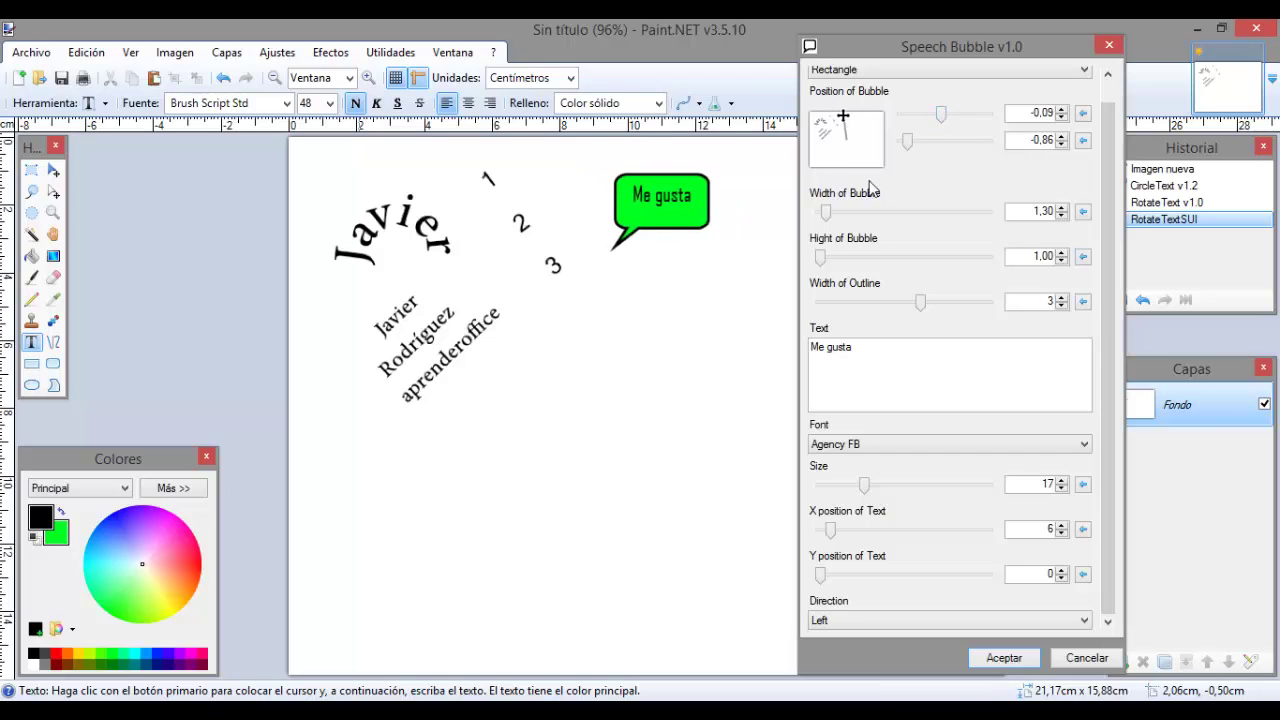
drag(826, 213, 822, 213)
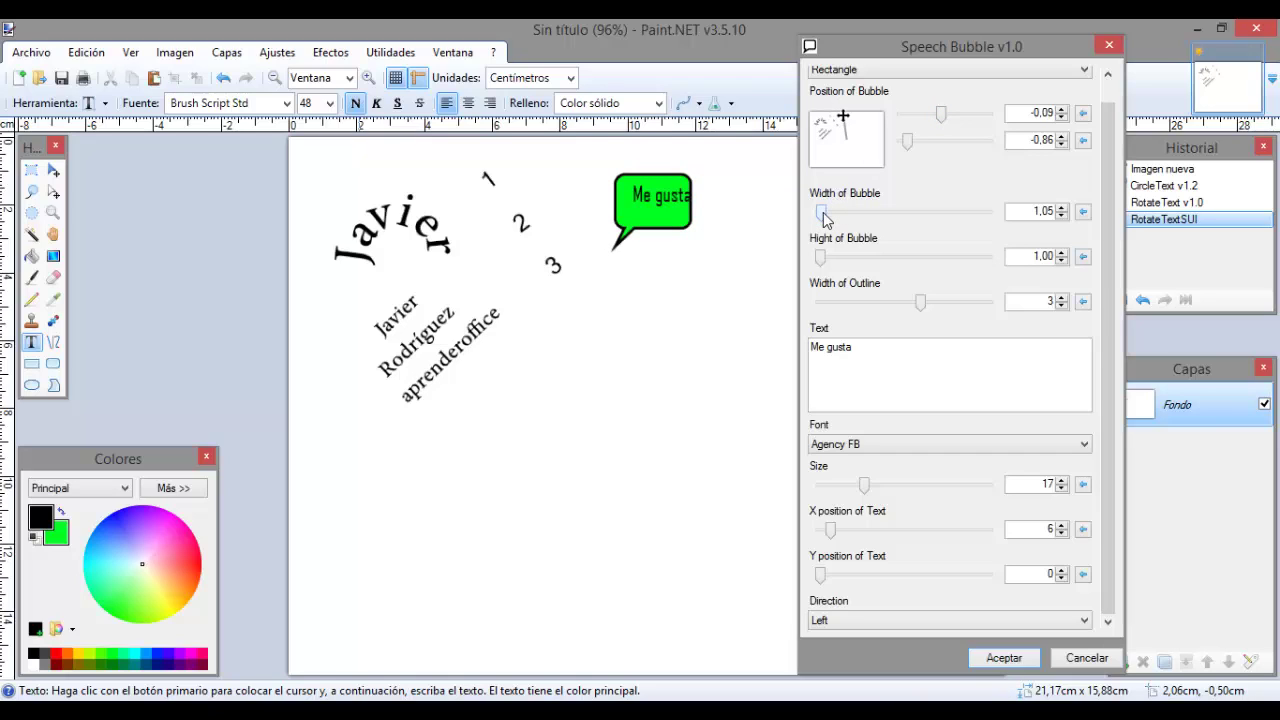
mouse_move(824, 259)
mouse_down()
mouse_move(836, 258)
mouse_move(821, 258)
mouse_up()
drag(921, 303, 987, 305)
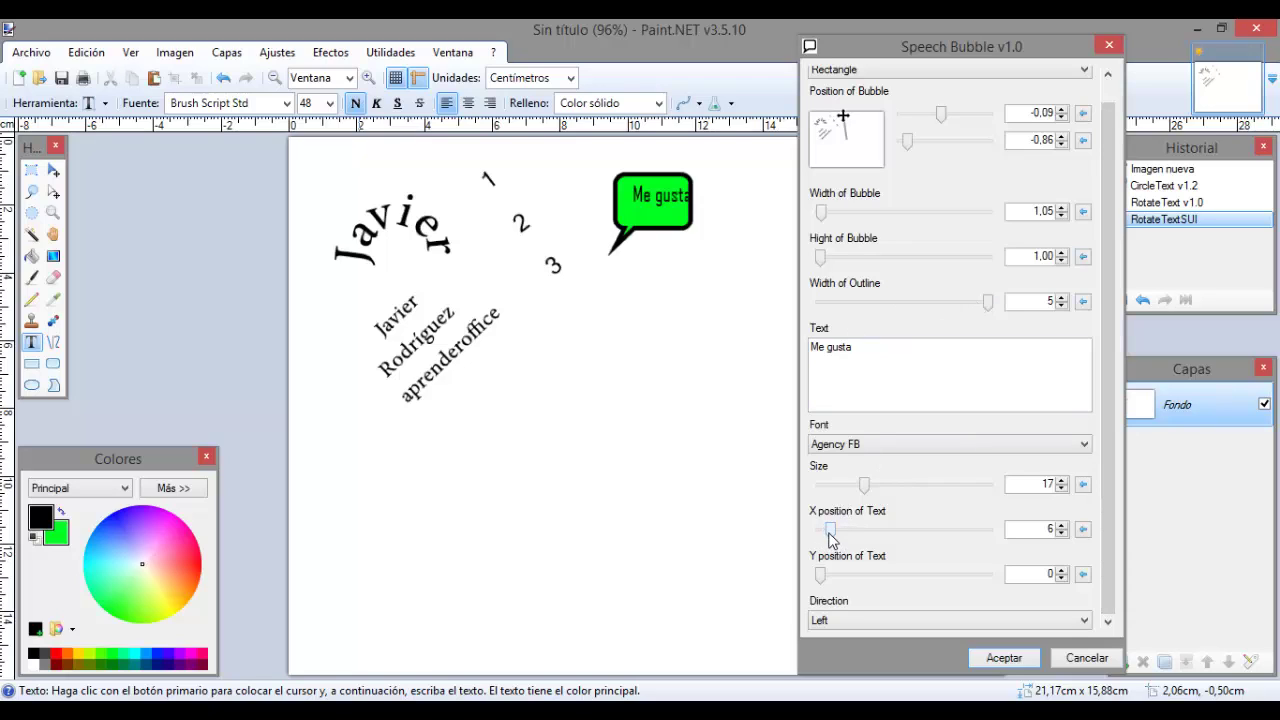
mouse_move(829, 535)
mouse_down()
mouse_move(914, 531)
mouse_move(817, 538)
mouse_up()
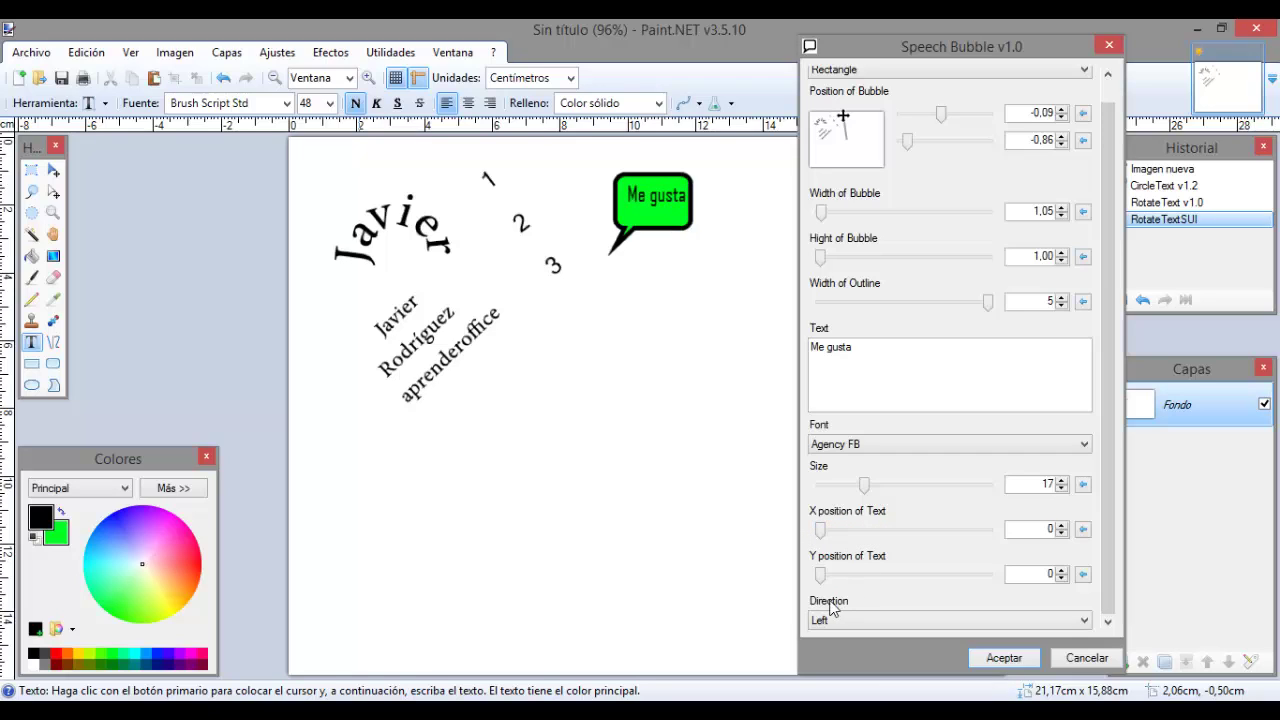
drag(820, 574, 832, 583)
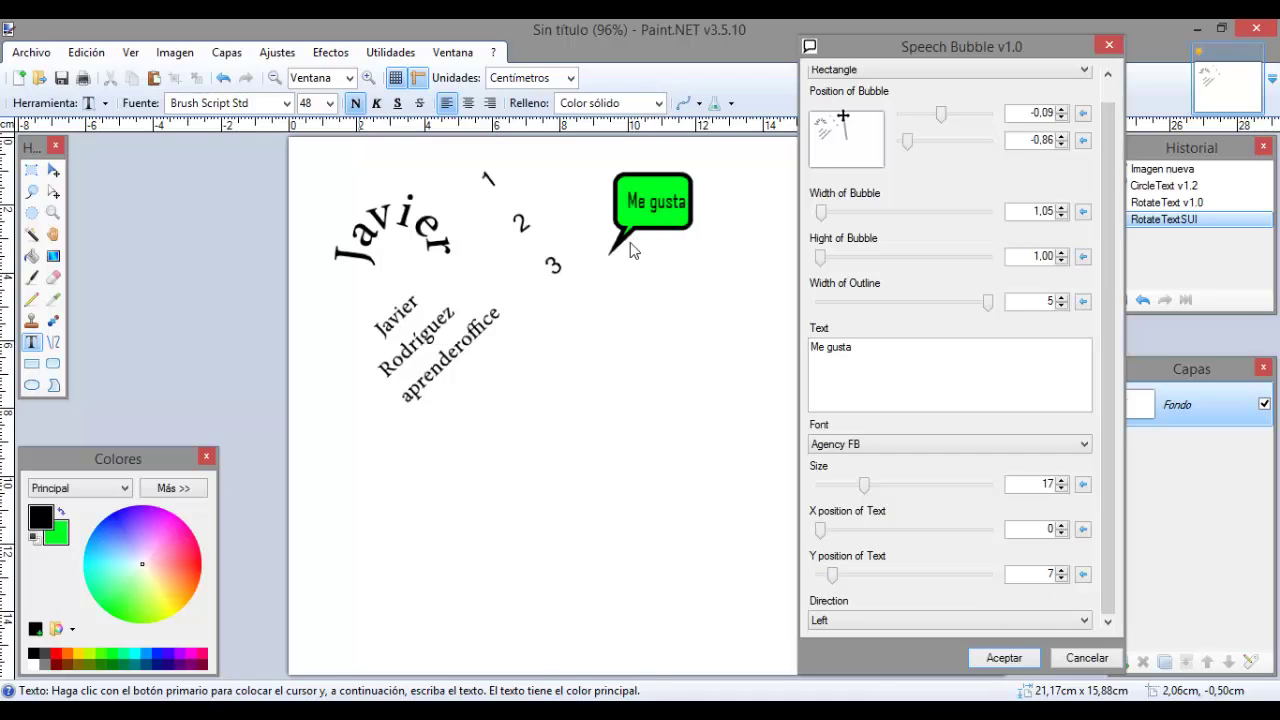
- Set the tail Direction to Left and apply the speech bubble with Aceptar
click(1084, 620)
click(1064, 640)
click(1084, 620)
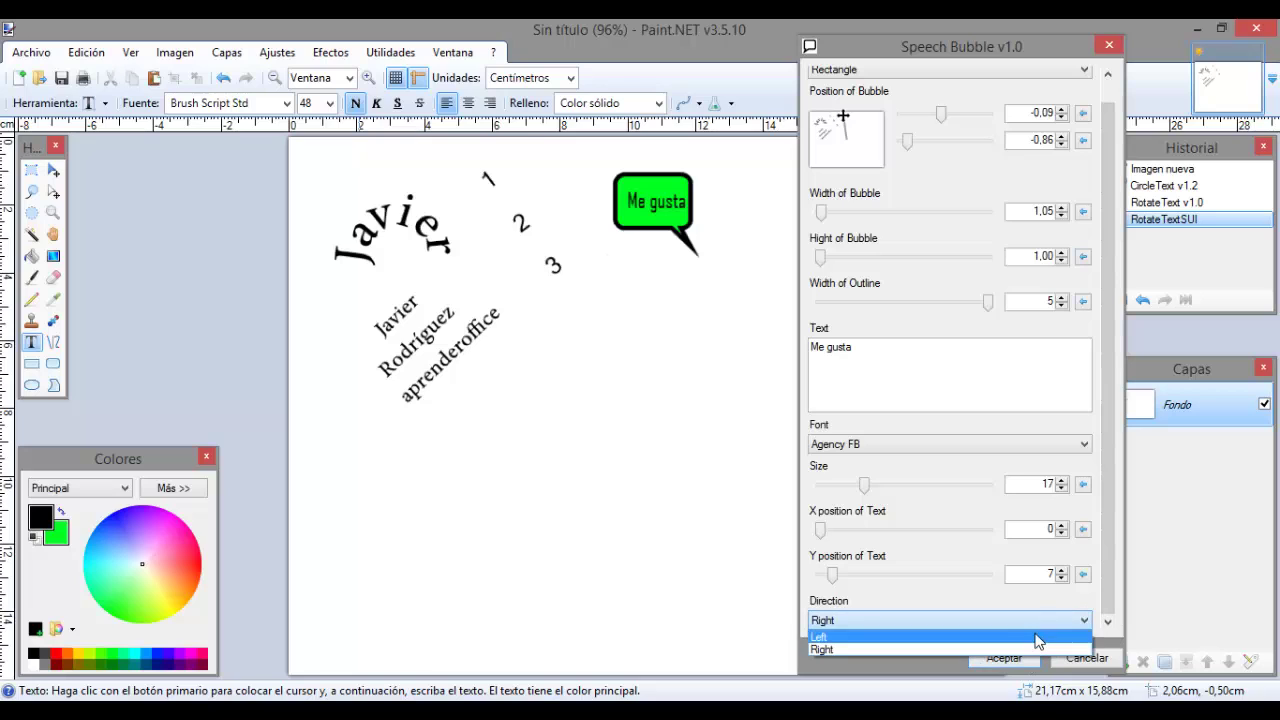
click(1043, 631)
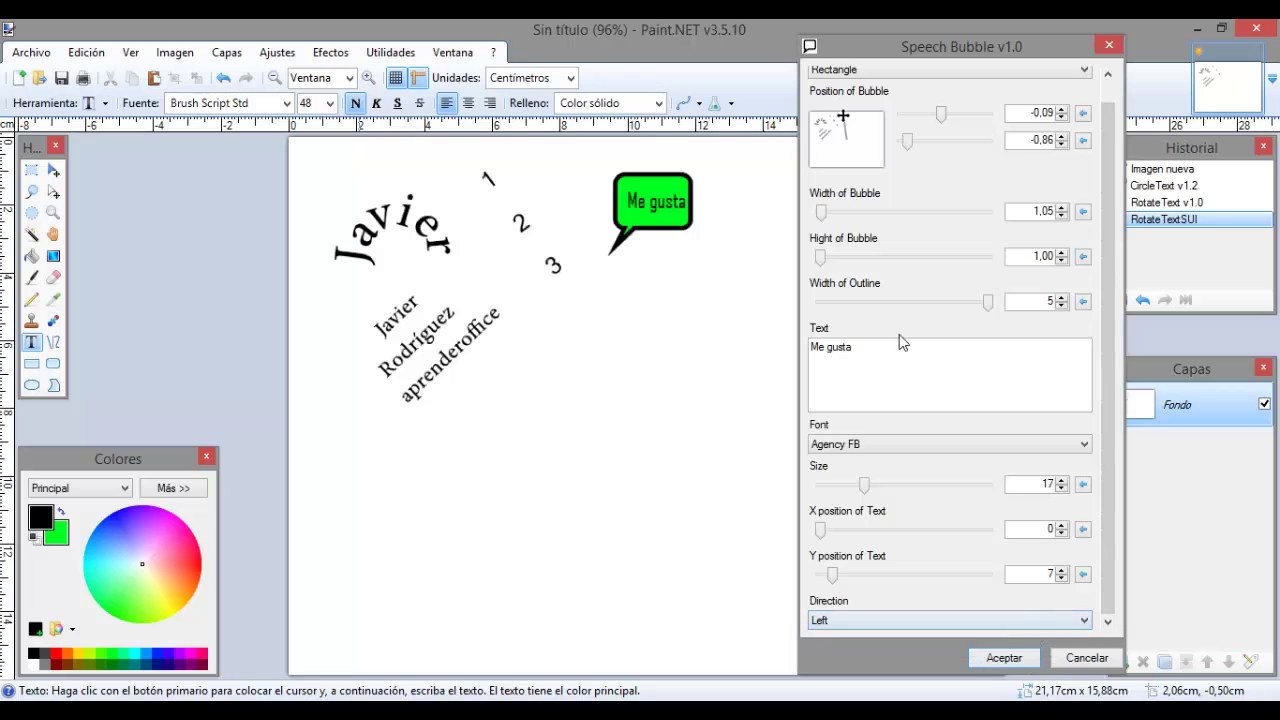
click(1028, 658)
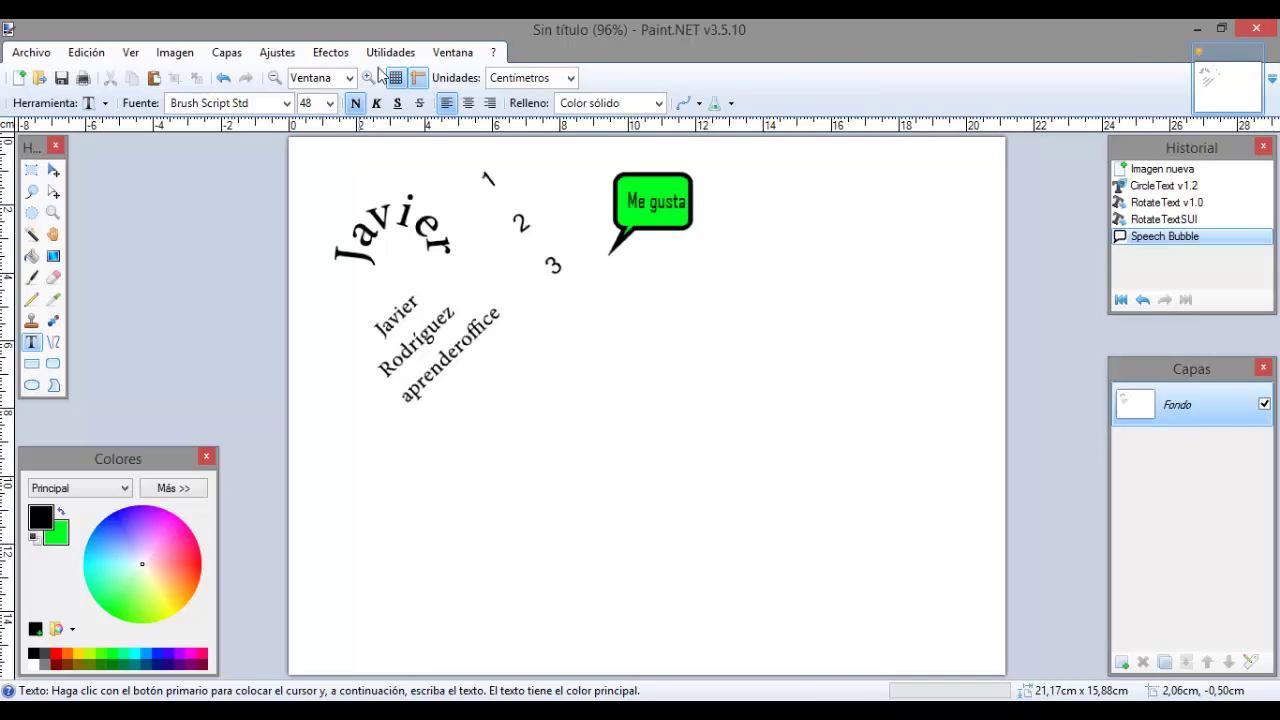
- Launch SpiralText from Text Formations and enter the text 12345
click(338, 58)
mouse_move(463, 641)
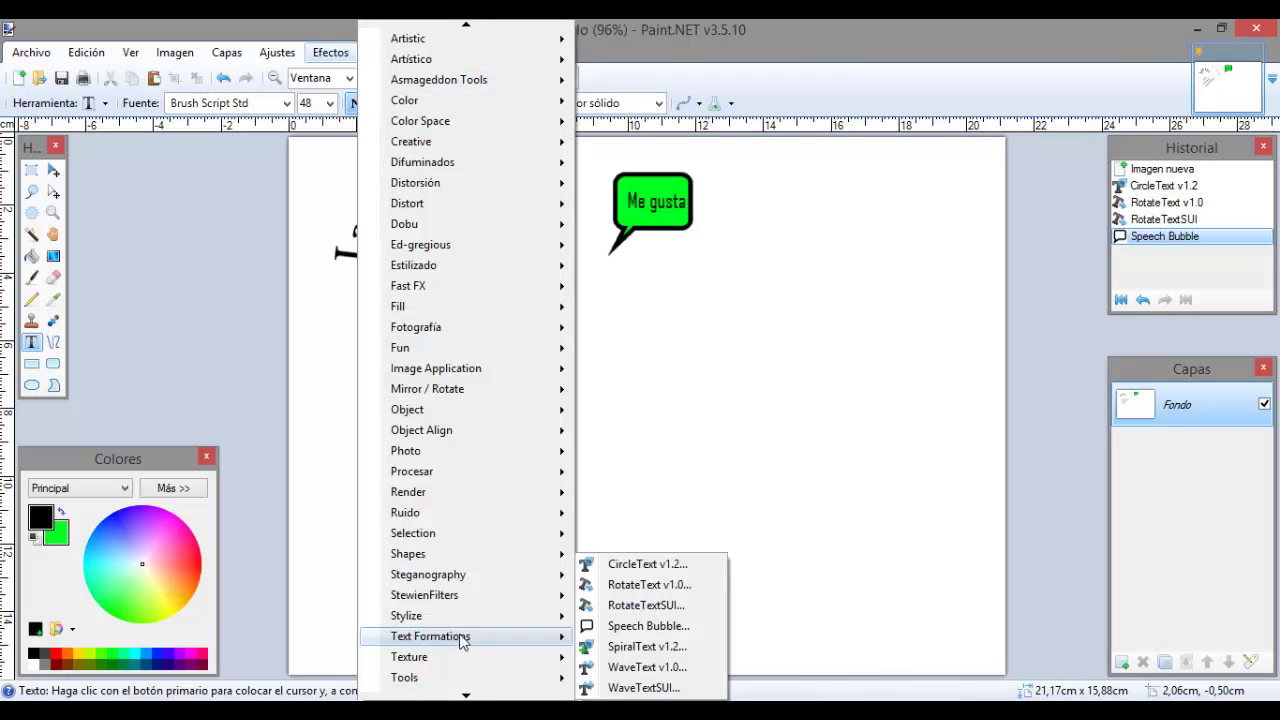
click(624, 652)
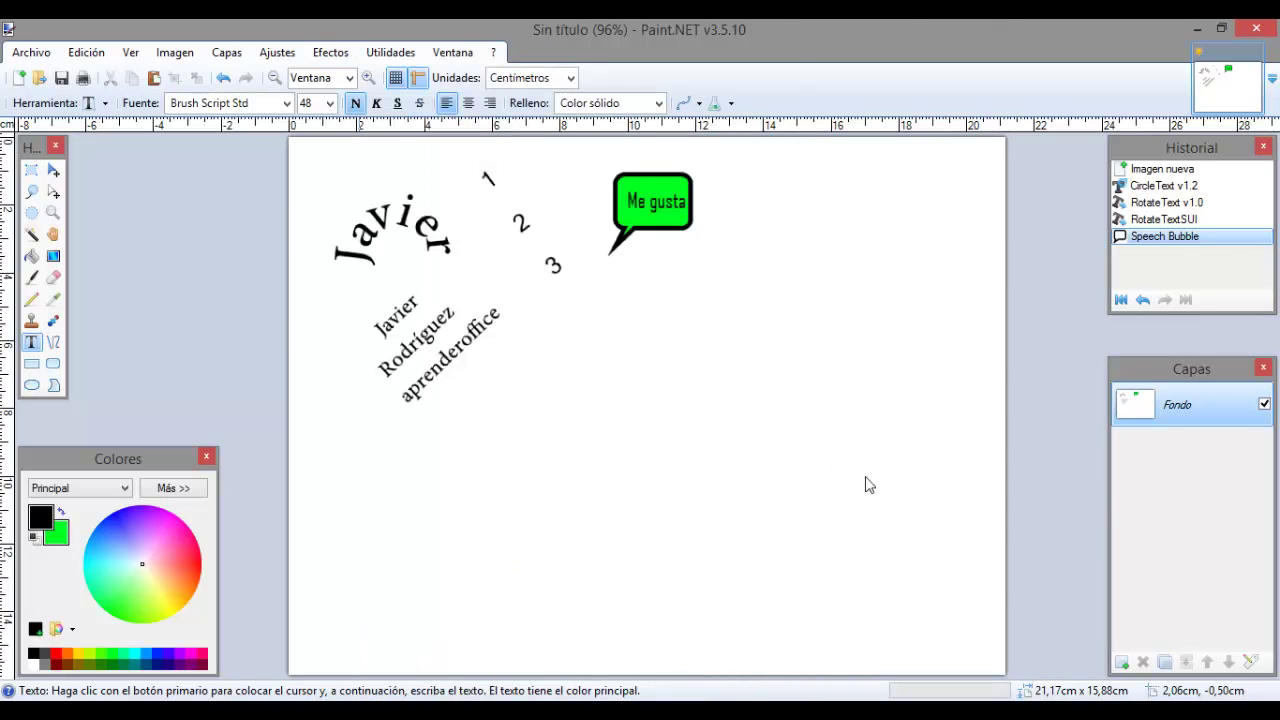
drag(583, 47, 999, 100)
text(12345)
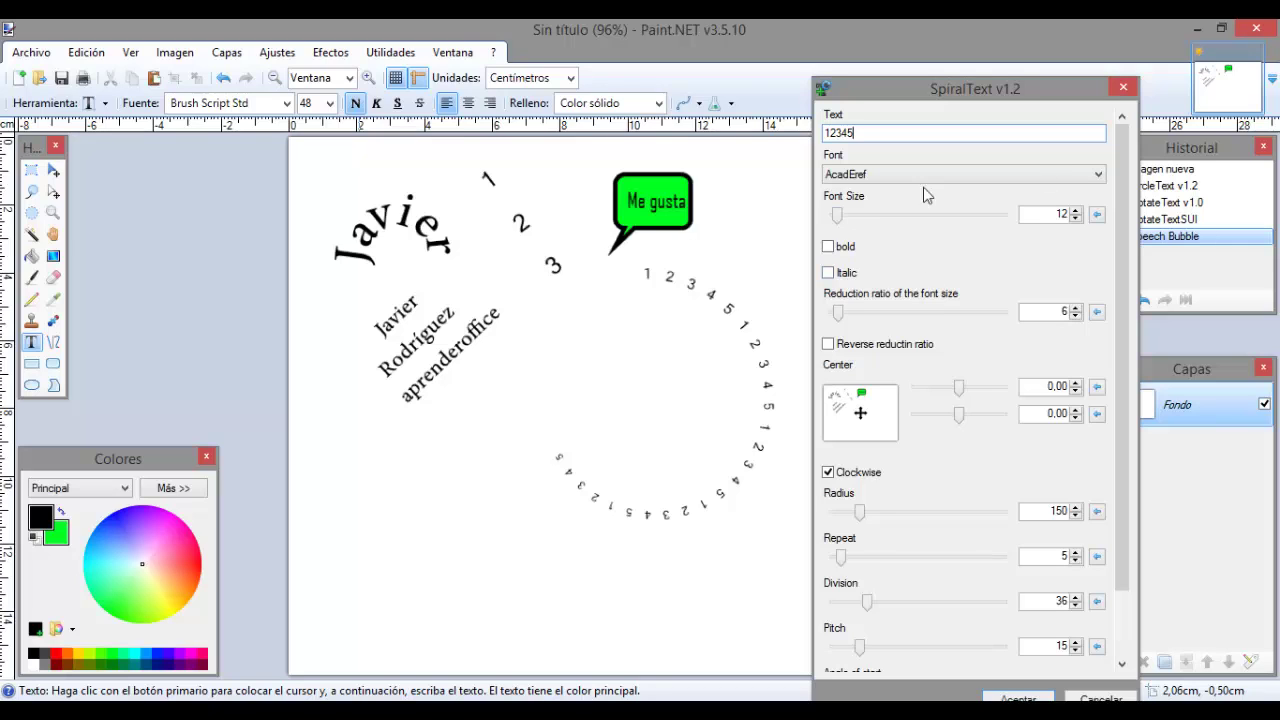
- Set the spiral to Adobe Caslon Pro Bold, enlarge it, and make the digits shrink toward the end
click(1098, 174)
click(946, 229)
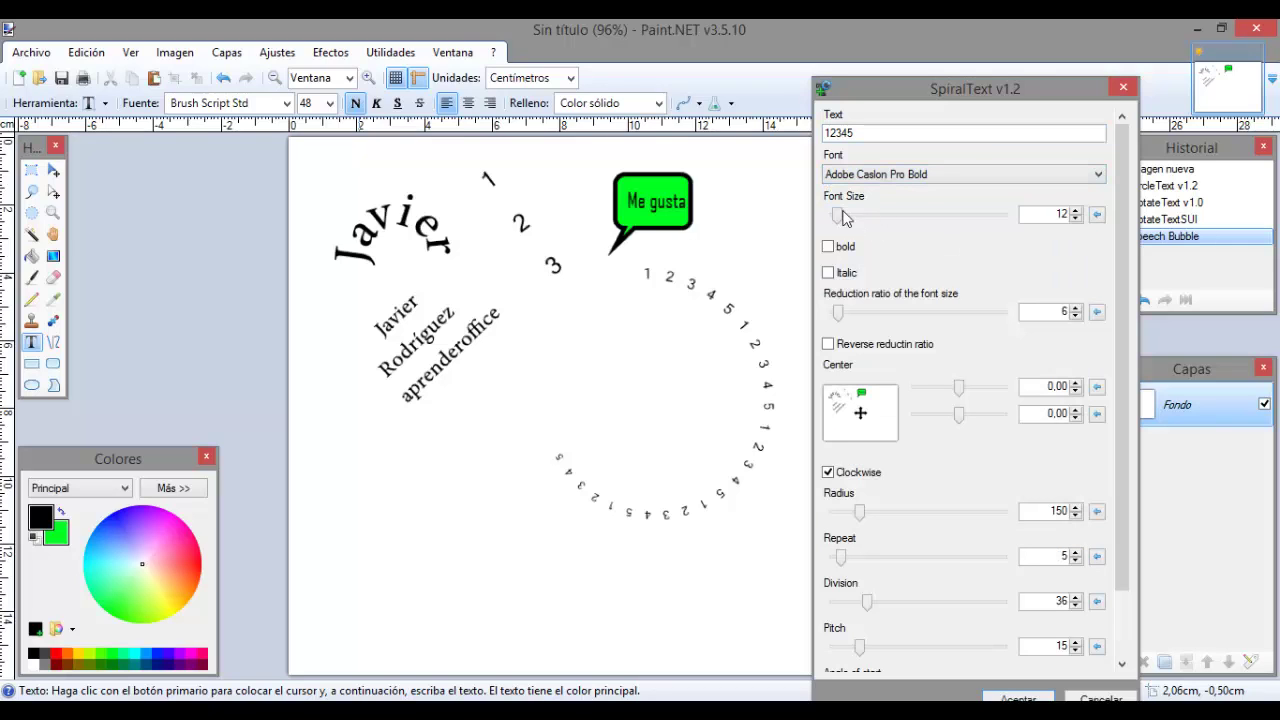
mouse_move(840, 216)
mouse_down()
mouse_move(866, 218)
mouse_move(853, 221)
mouse_up()
drag(838, 312, 876, 316)
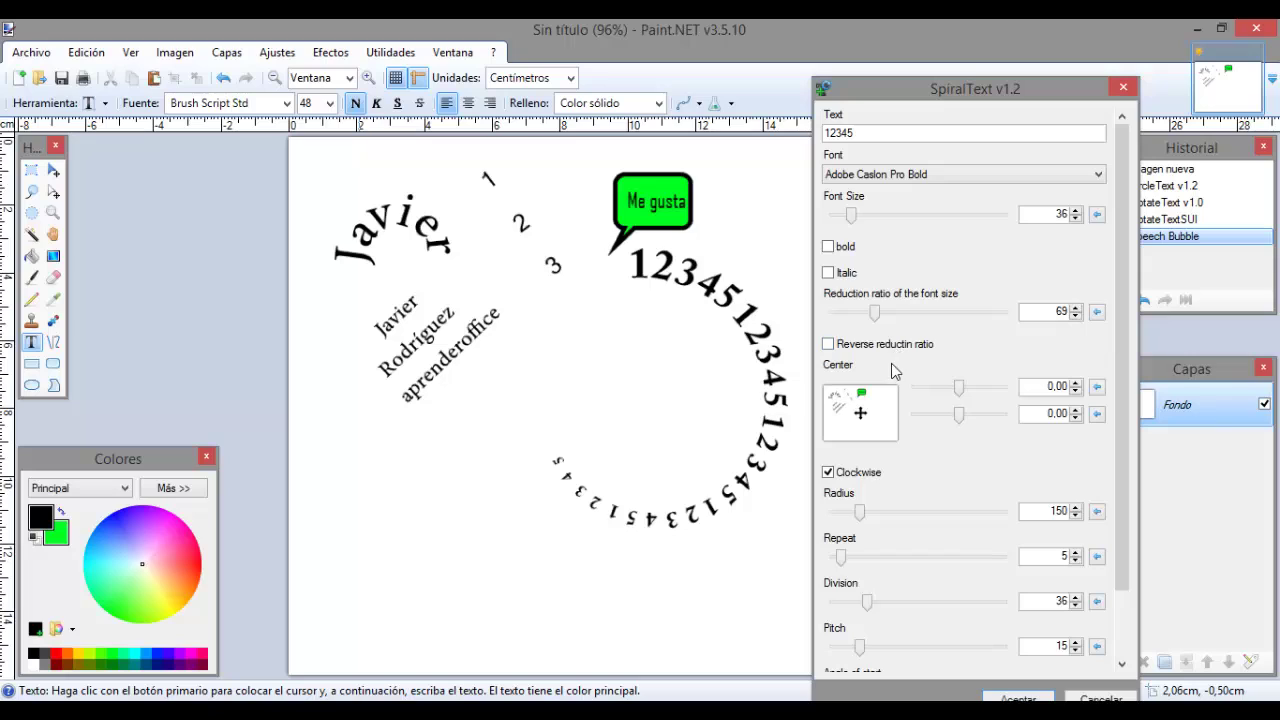
click(878, 345)
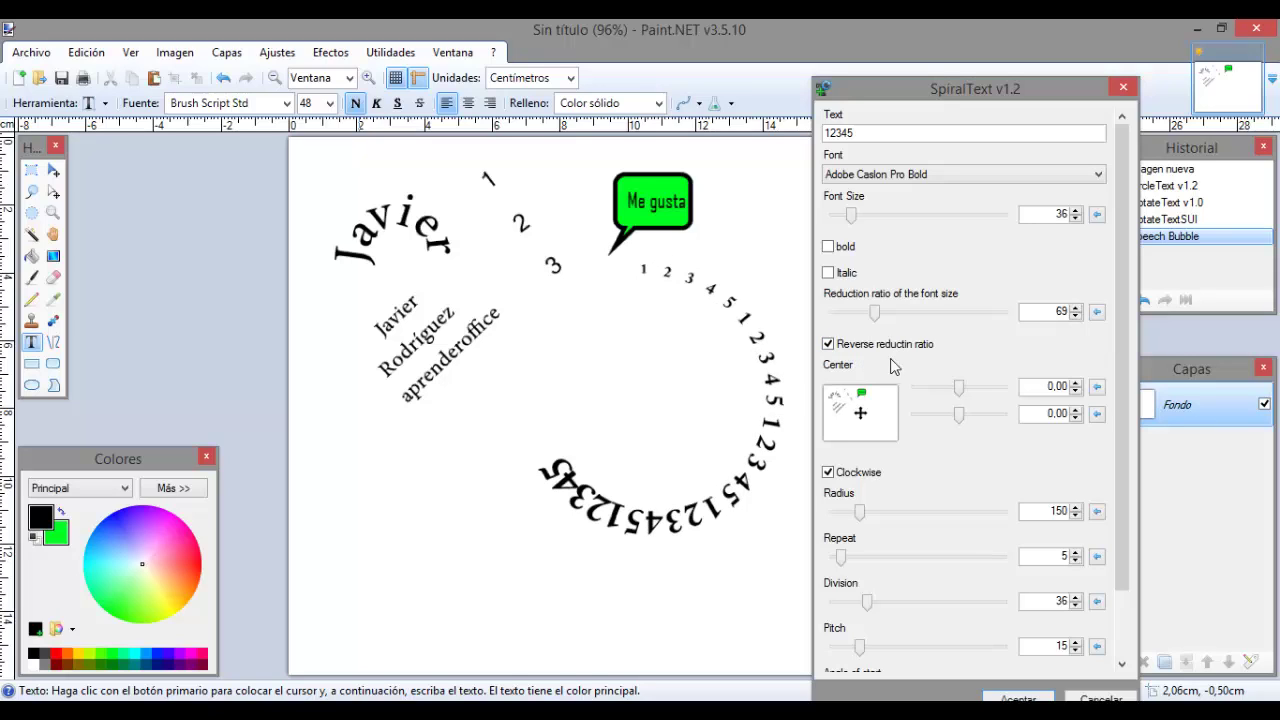
click(828, 345)
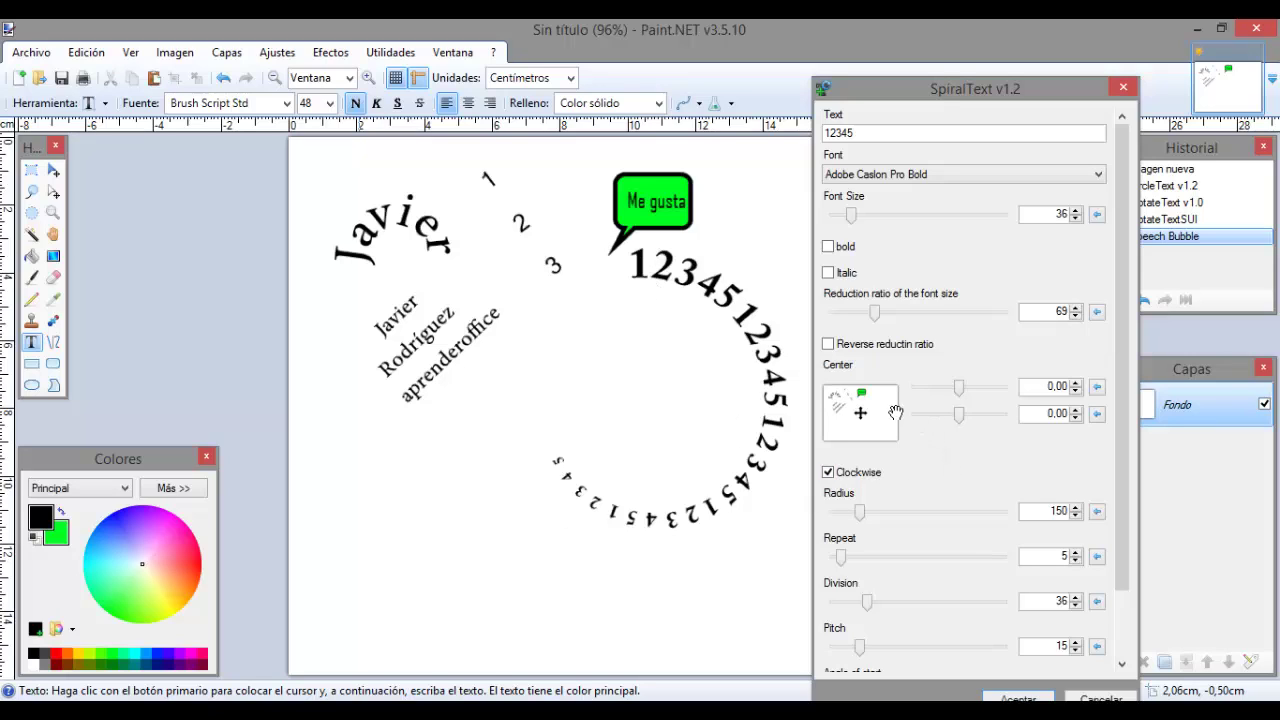
- Move the spiral centre down-left and set Radius 112 and Repeat 16
drag(860, 412, 846, 425)
scroll(883, 405, down, 2)
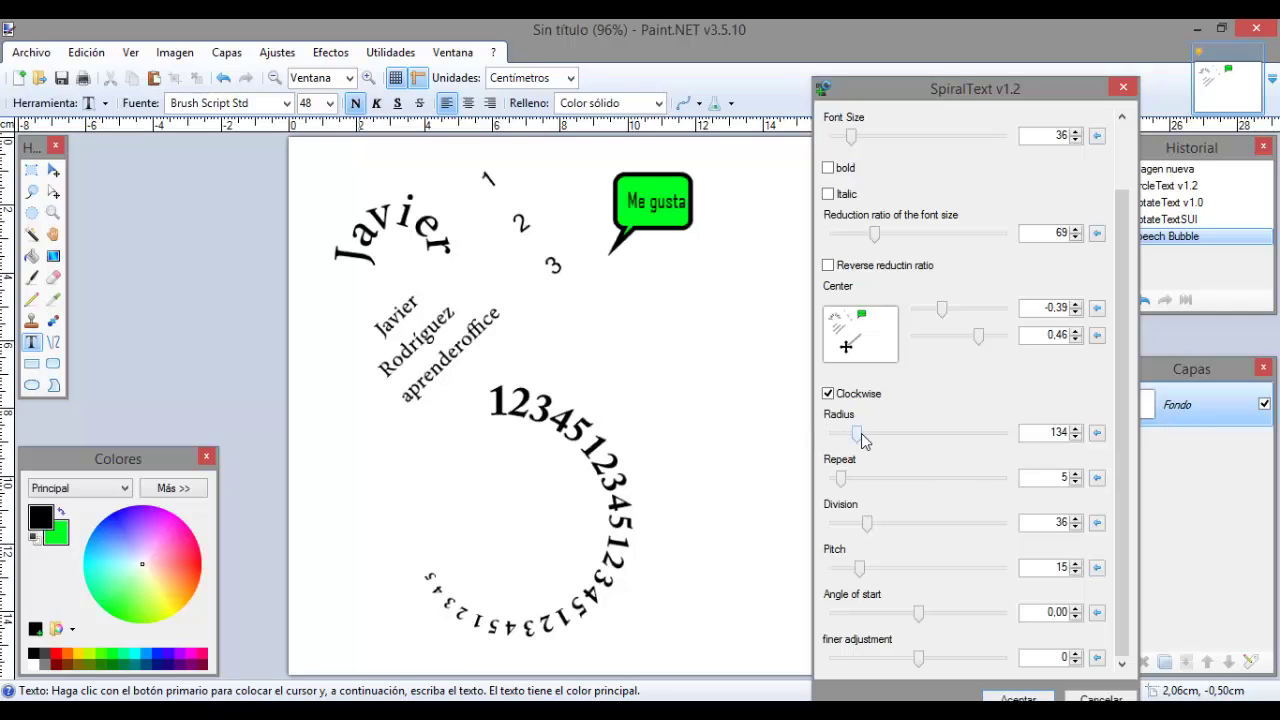
drag(864, 441, 856, 440)
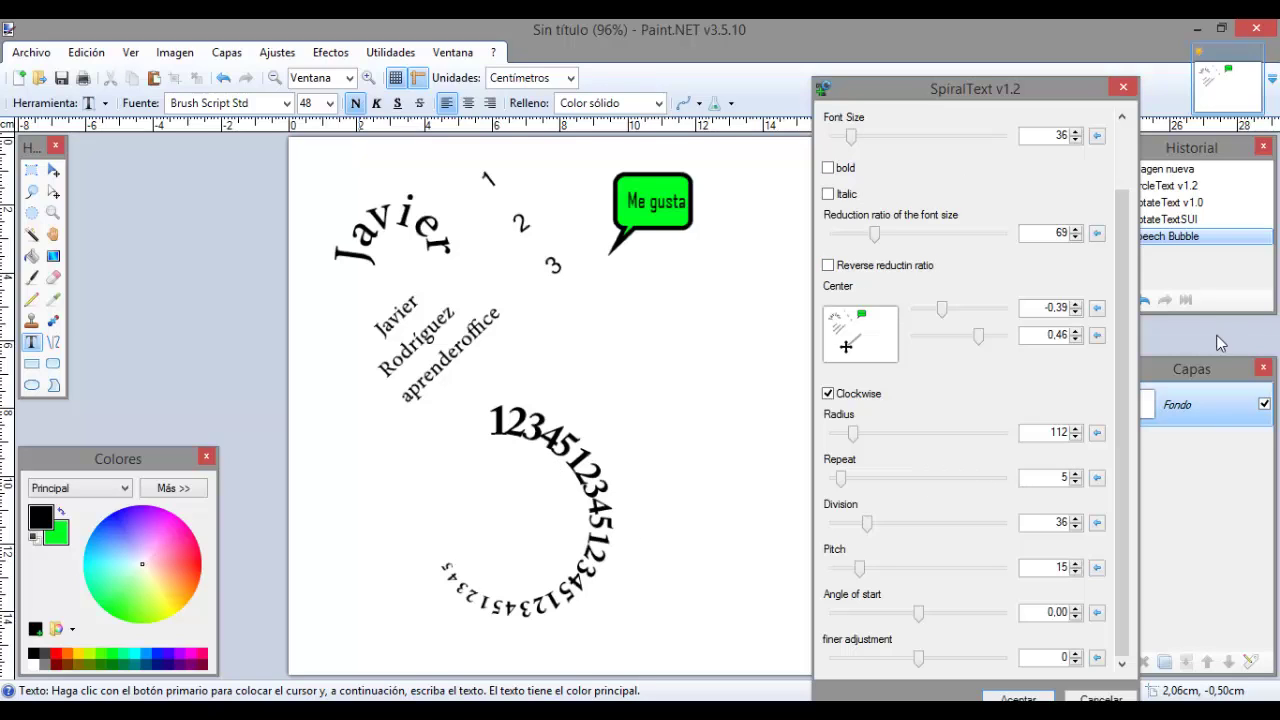
scroll(1137, 250, up, 2)
scroll(1115, 420, down, 2)
drag(840, 484, 884, 481)
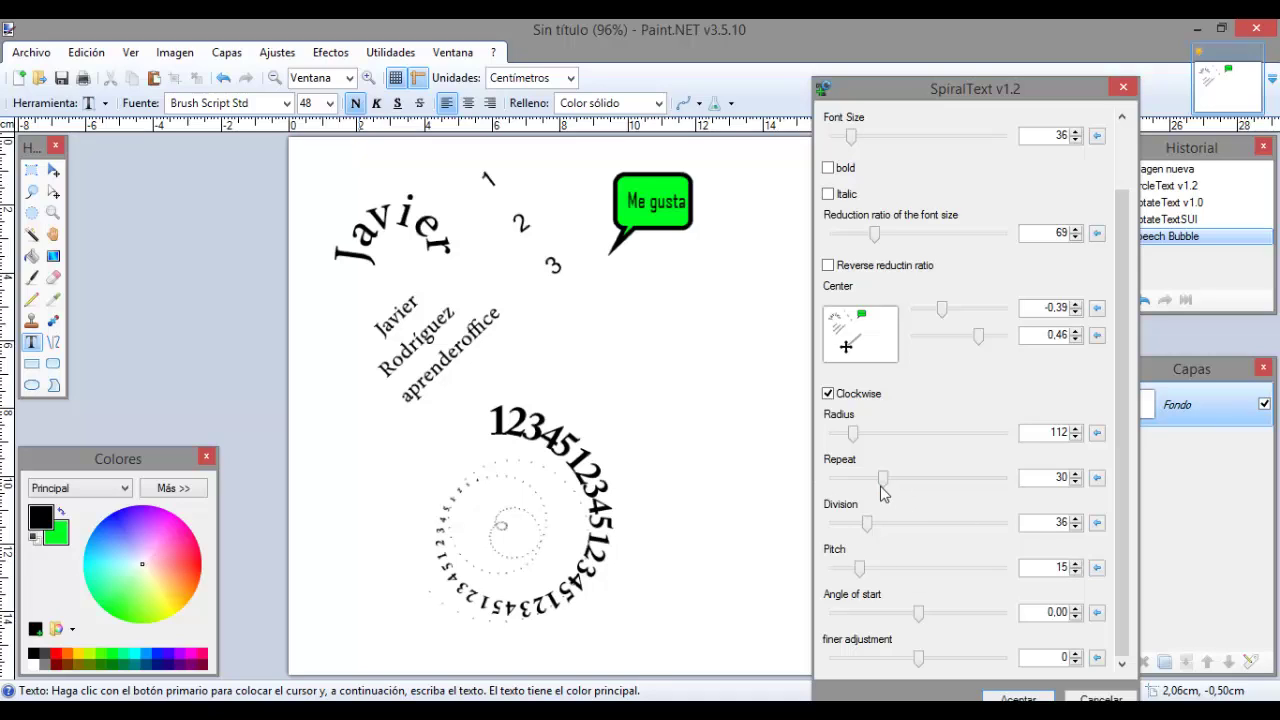
drag(882, 478, 860, 489)
- Set Pitch 26, keep division 36, Angle of start -47.26, finer adjustment 22, and apply
drag(868, 526, 842, 524)
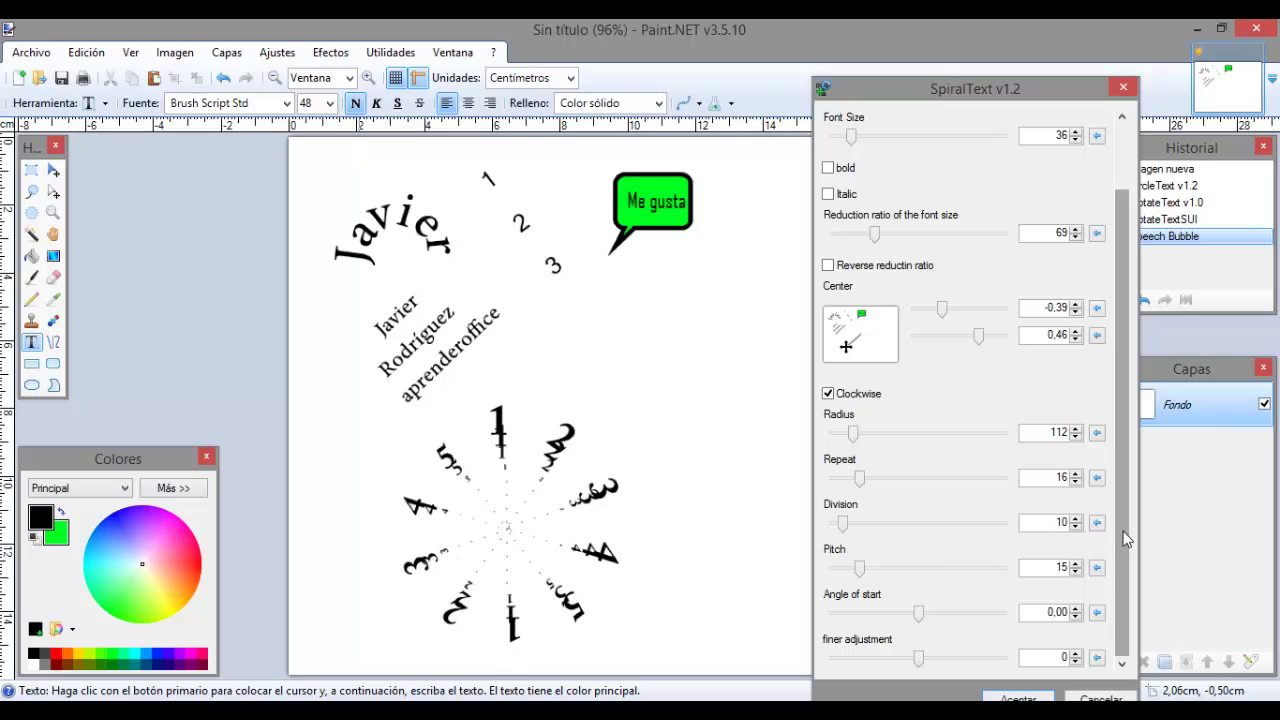
click(1097, 524)
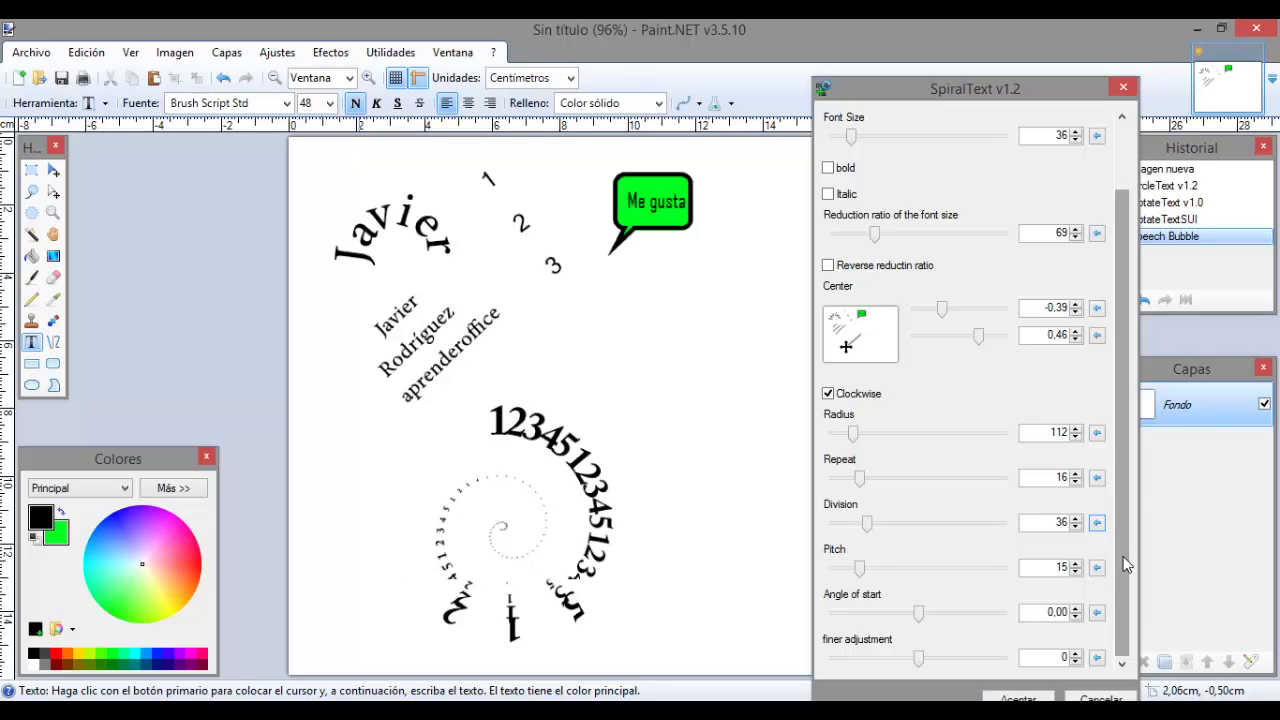
drag(859, 567, 875, 569)
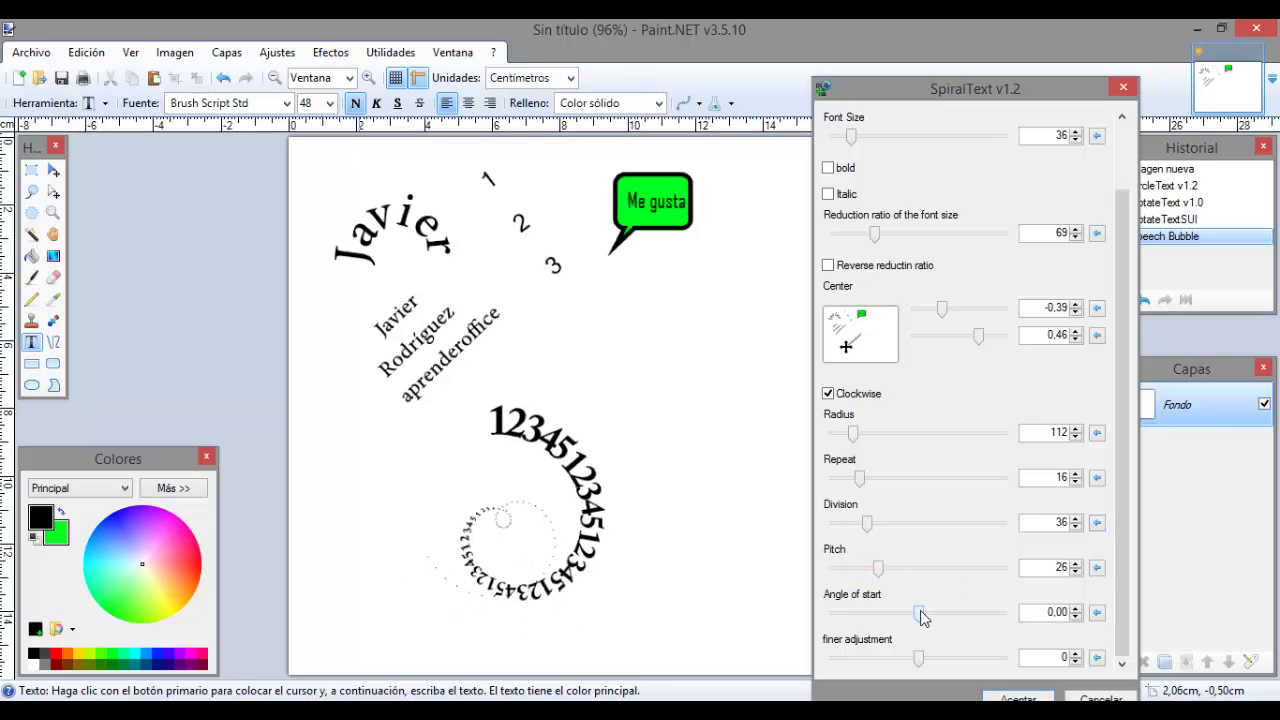
drag(921, 614, 899, 619)
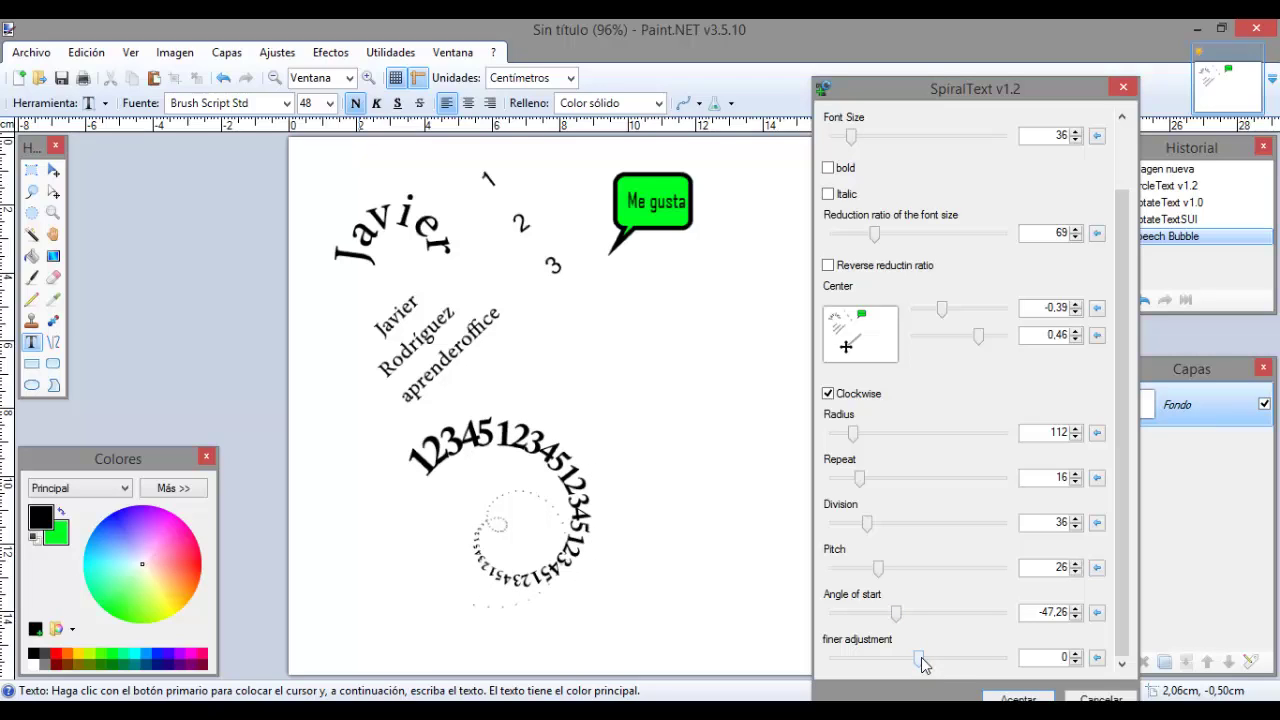
drag(921, 657, 939, 658)
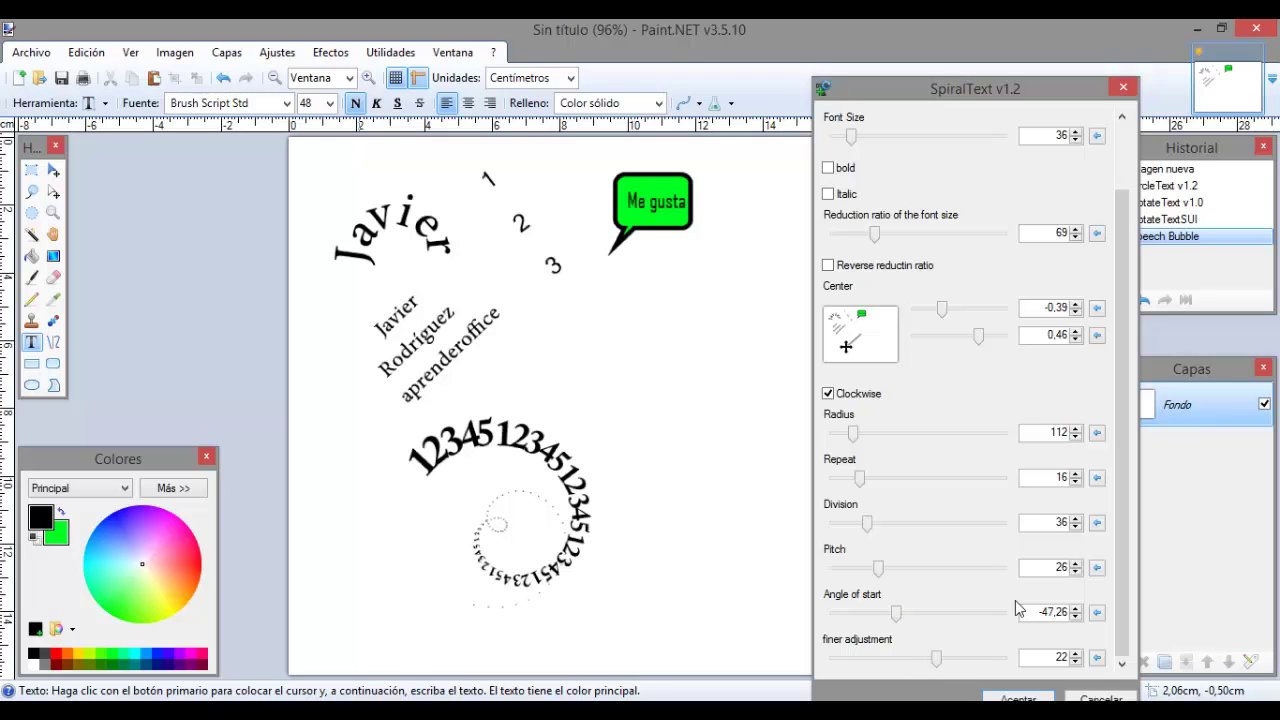
click(1018, 698)
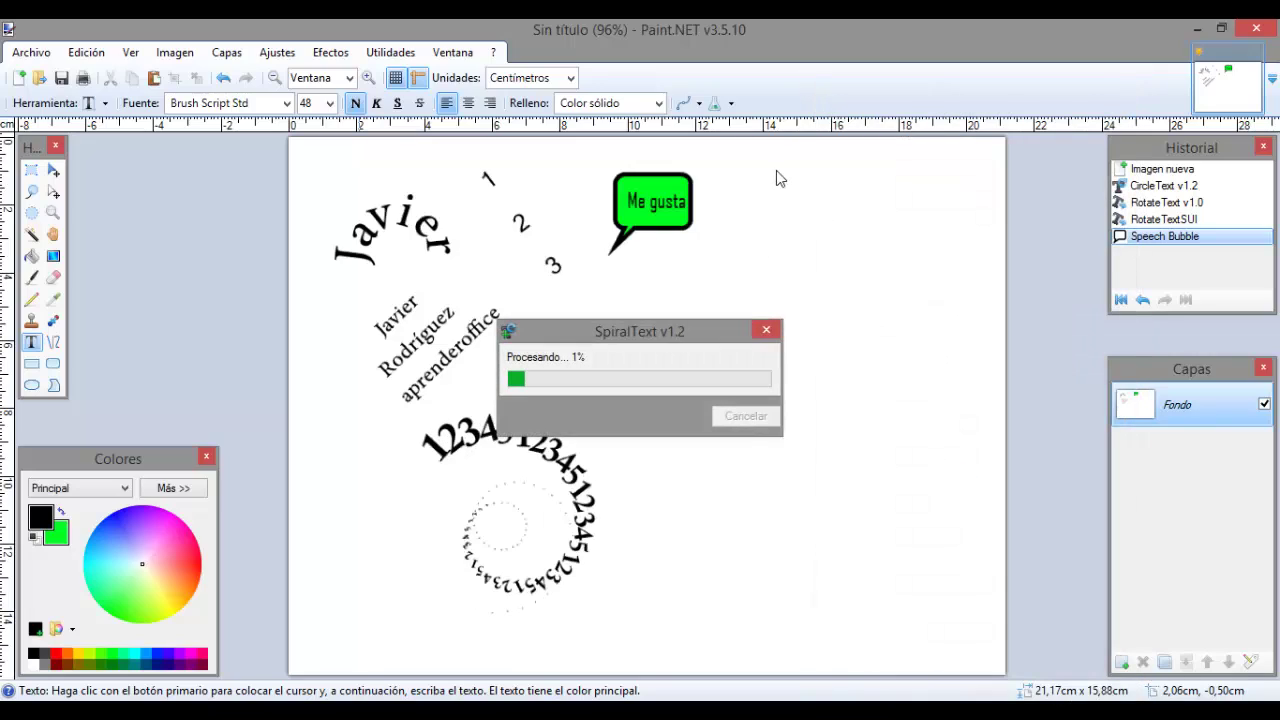
- Launch WaveText v1.0, enter 'Me gusta', and move the dialog aside
click(318, 57)
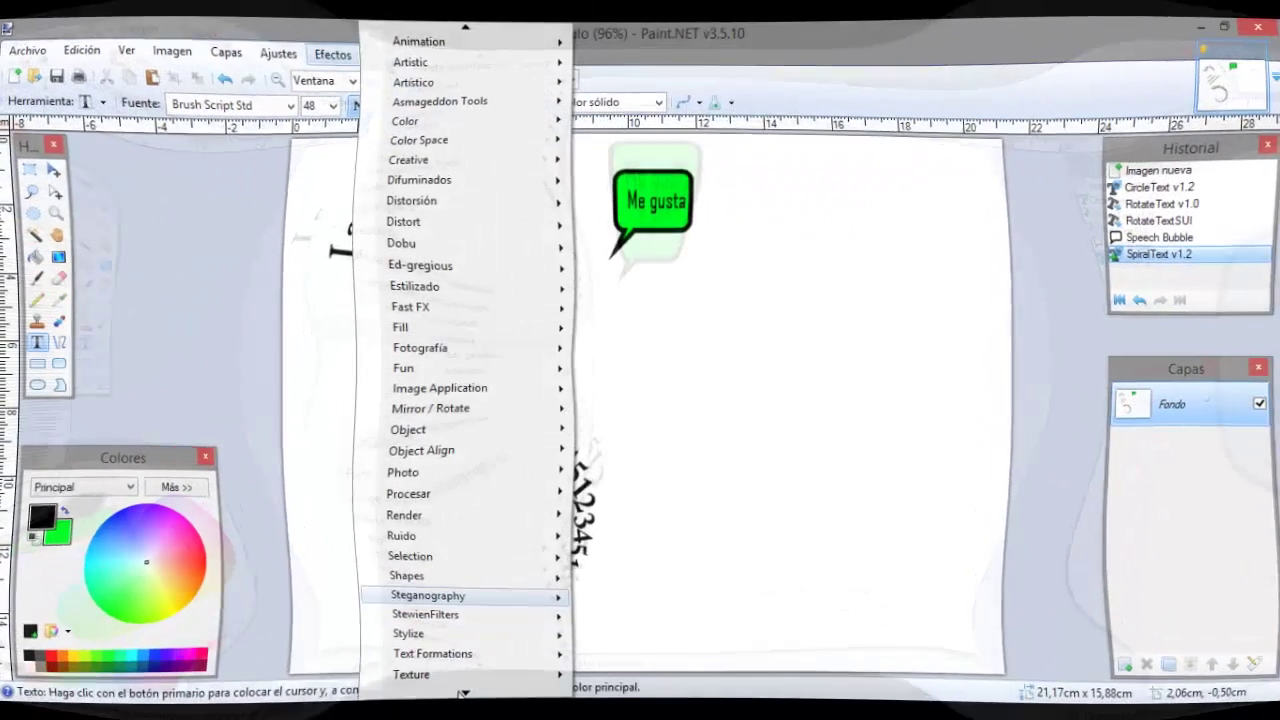
mouse_move(460, 643)
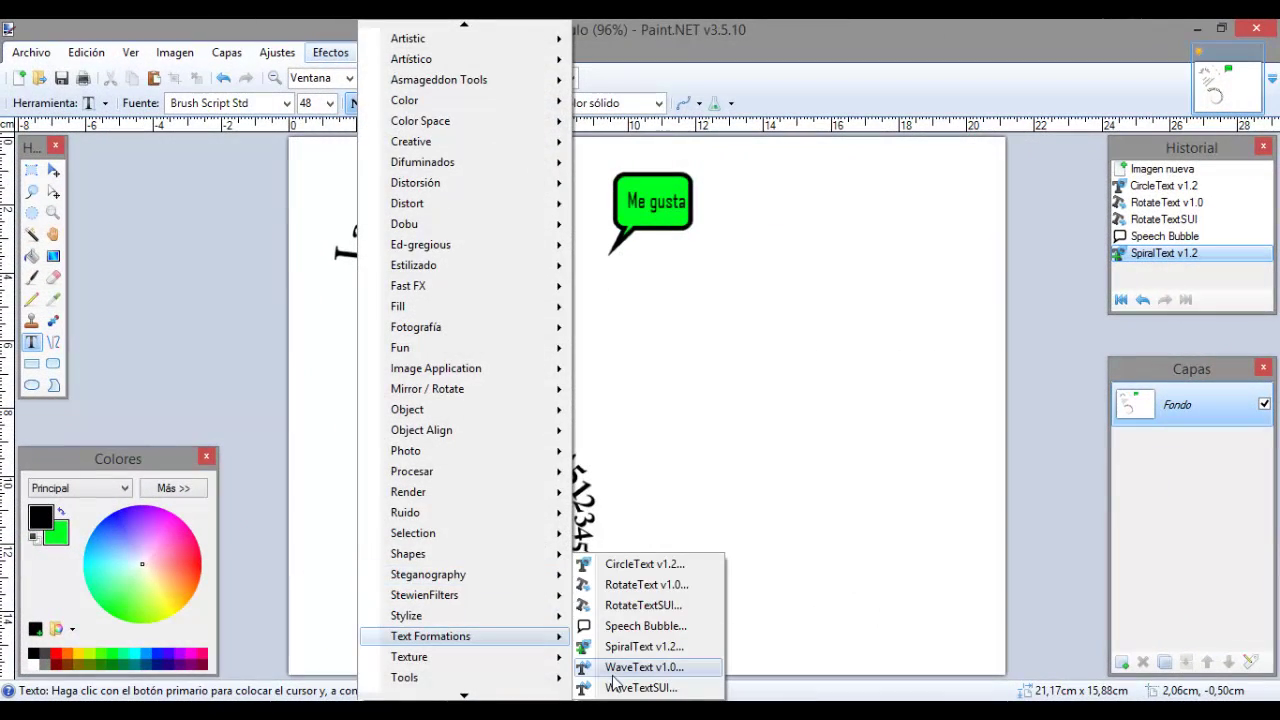
click(869, 663)
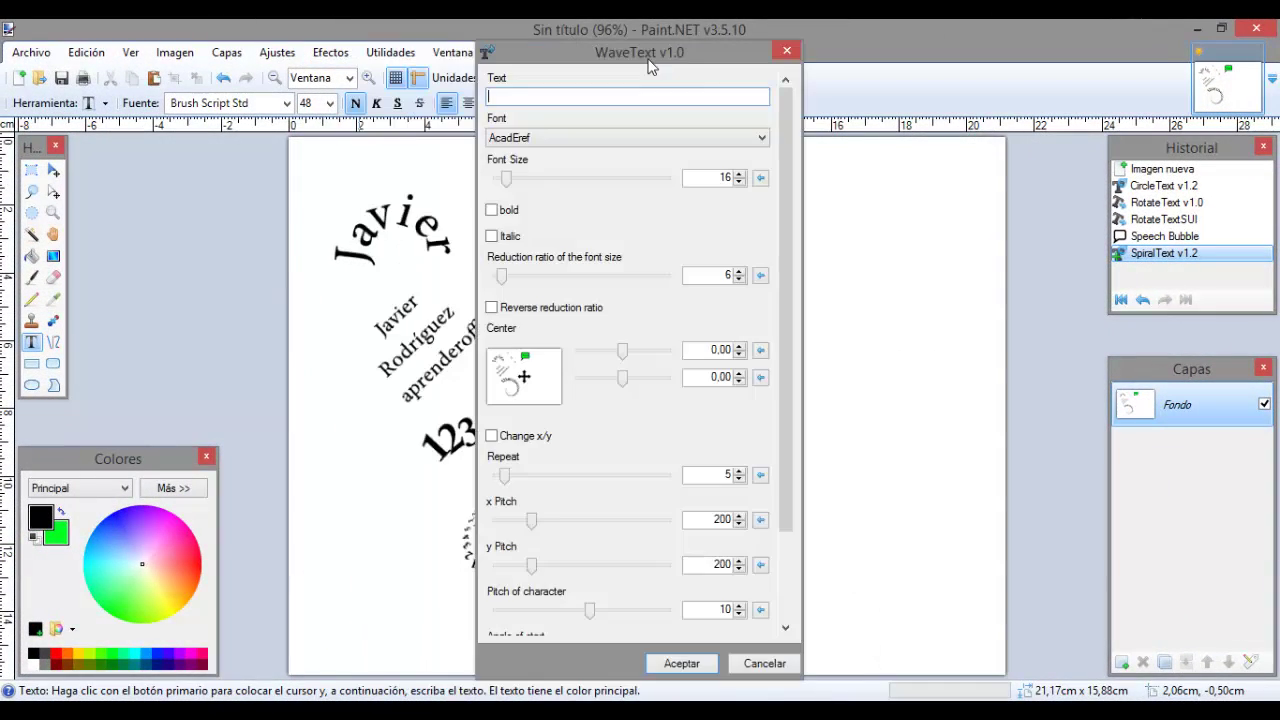
text(Me gusta)
drag(648, 64, 456, 51)
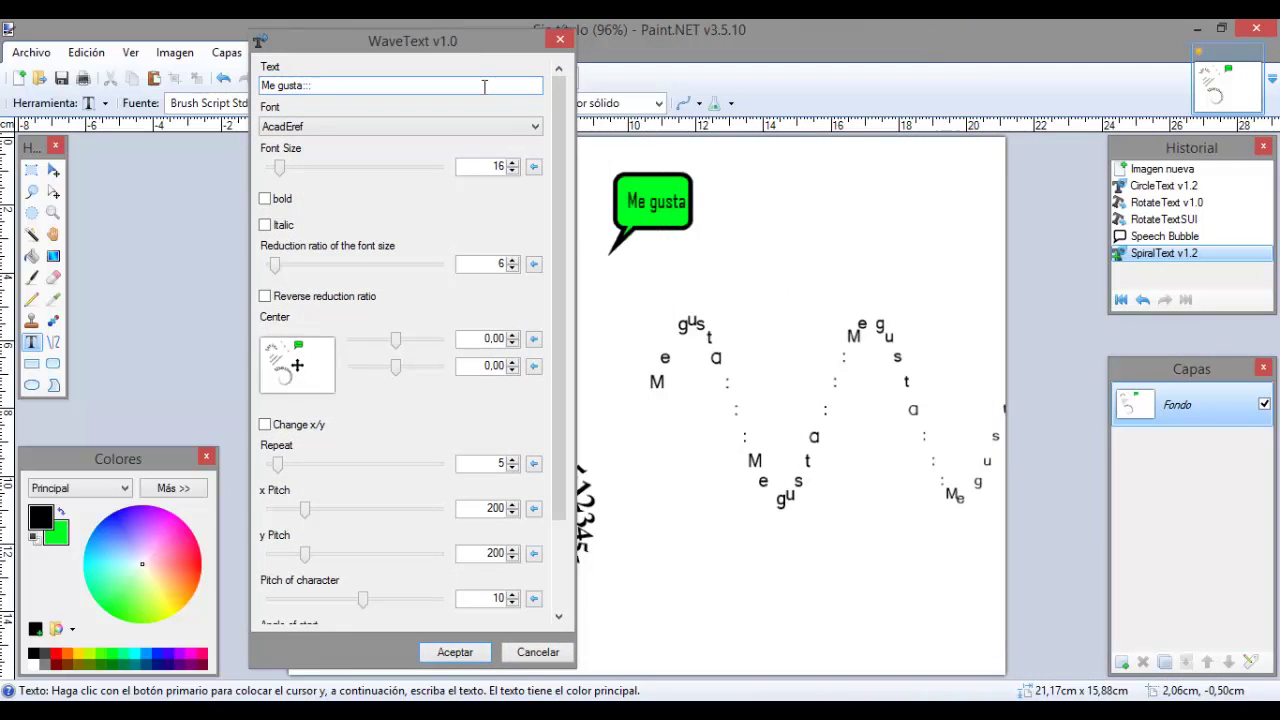
- Set the wave text to bold Aldhabi at size 21, with reduction ratio 6
click(534, 127)
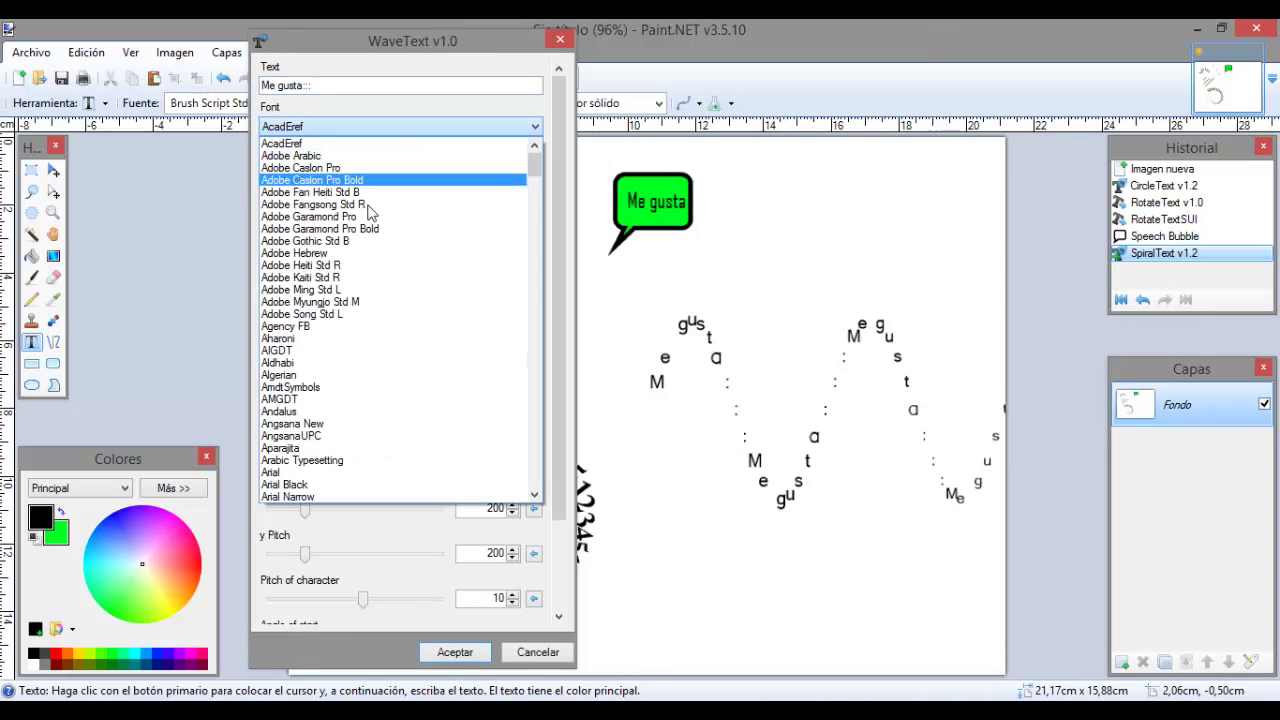
click(325, 365)
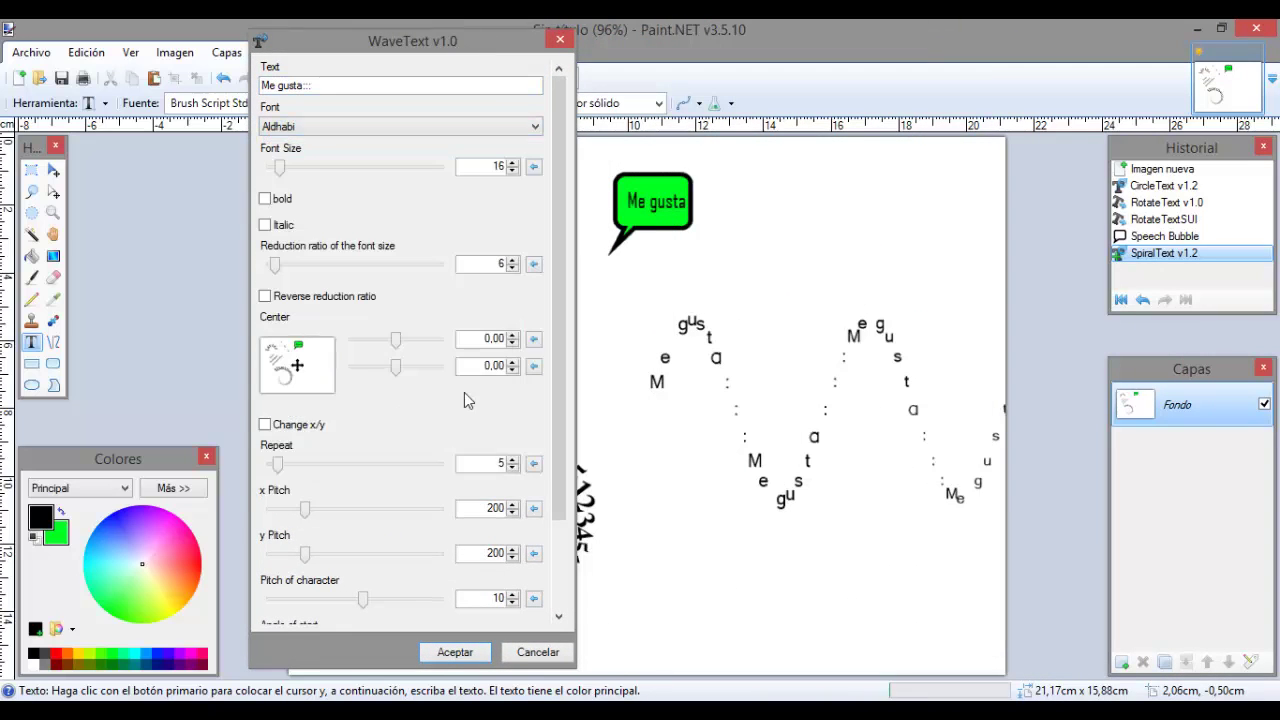
click(513, 162)
click(513, 162)
click(513, 162)
click(513, 162)
click(513, 162)
click(265, 198)
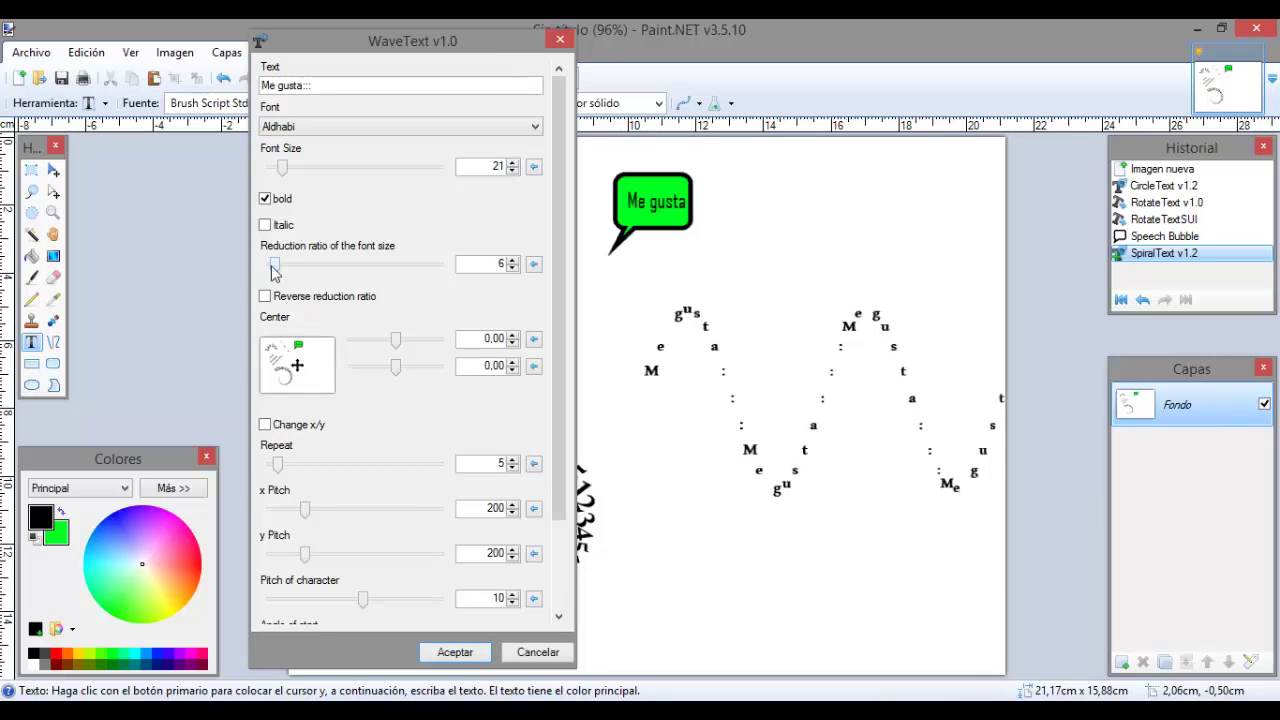
drag(276, 268, 313, 270)
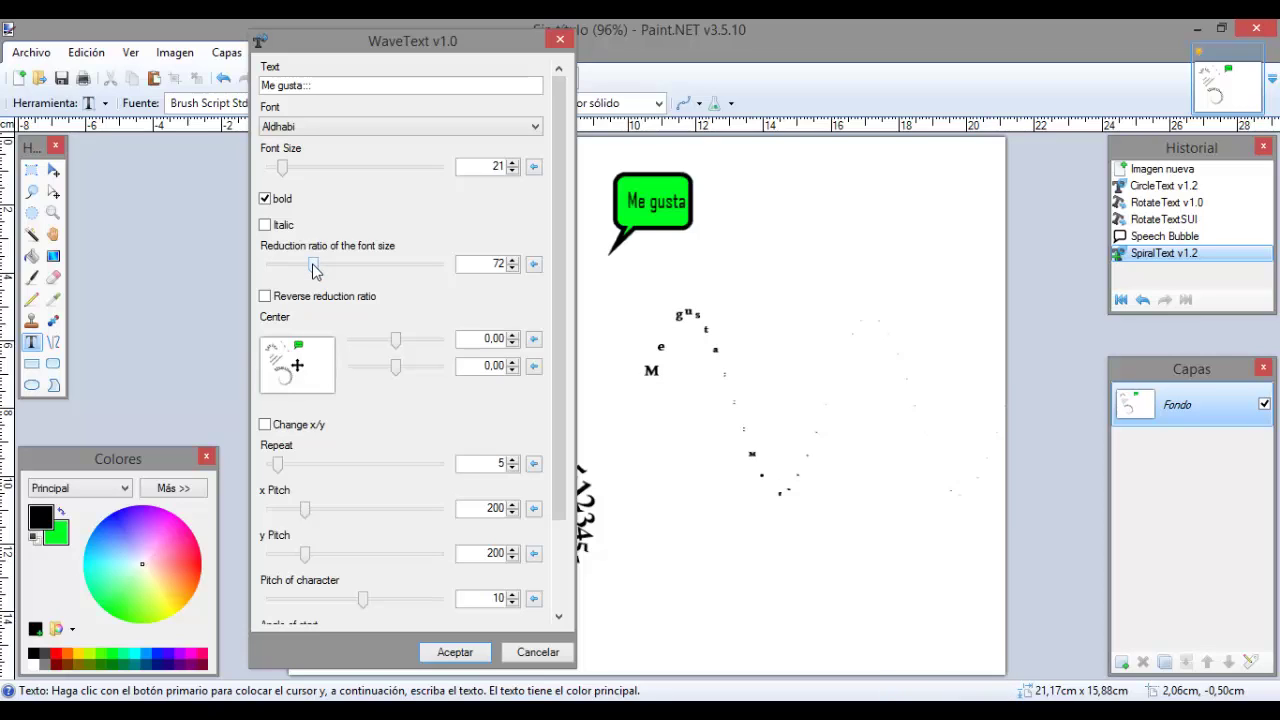
drag(313, 270, 274, 270)
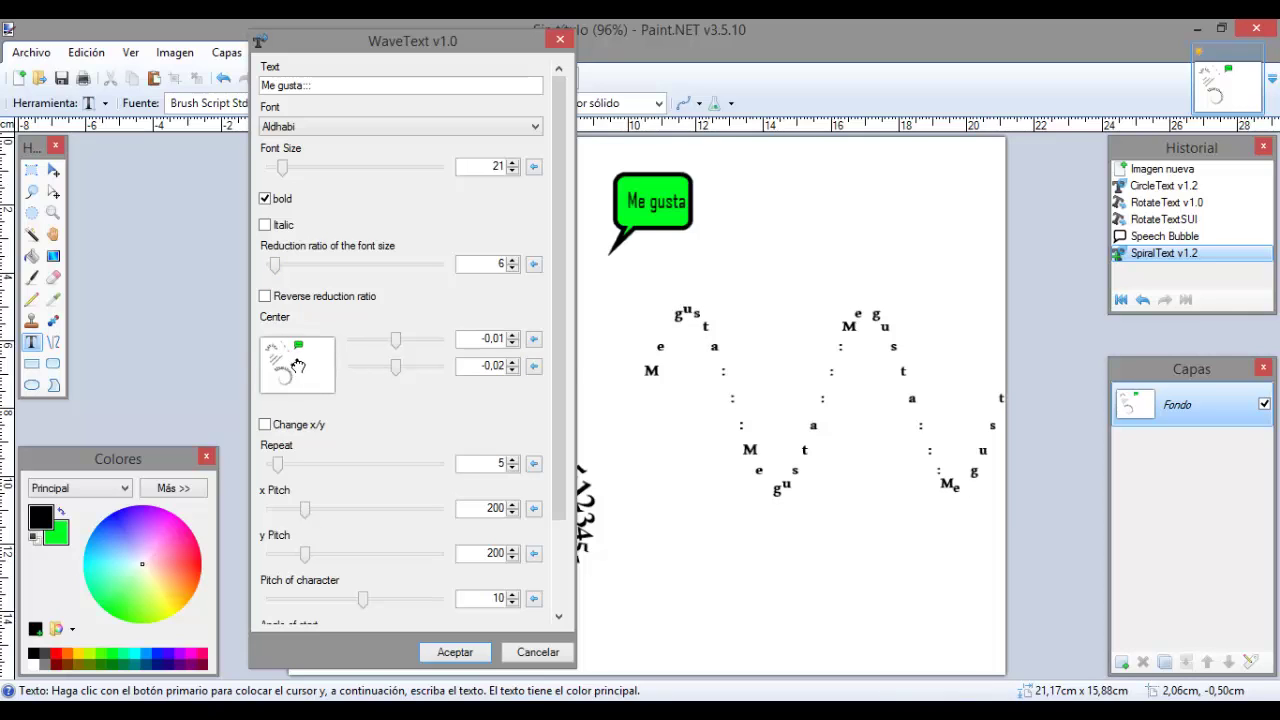
- Shift the wave centre left to about -0.29, -0.05 while repositioning the dialog
drag(297, 366, 290, 365)
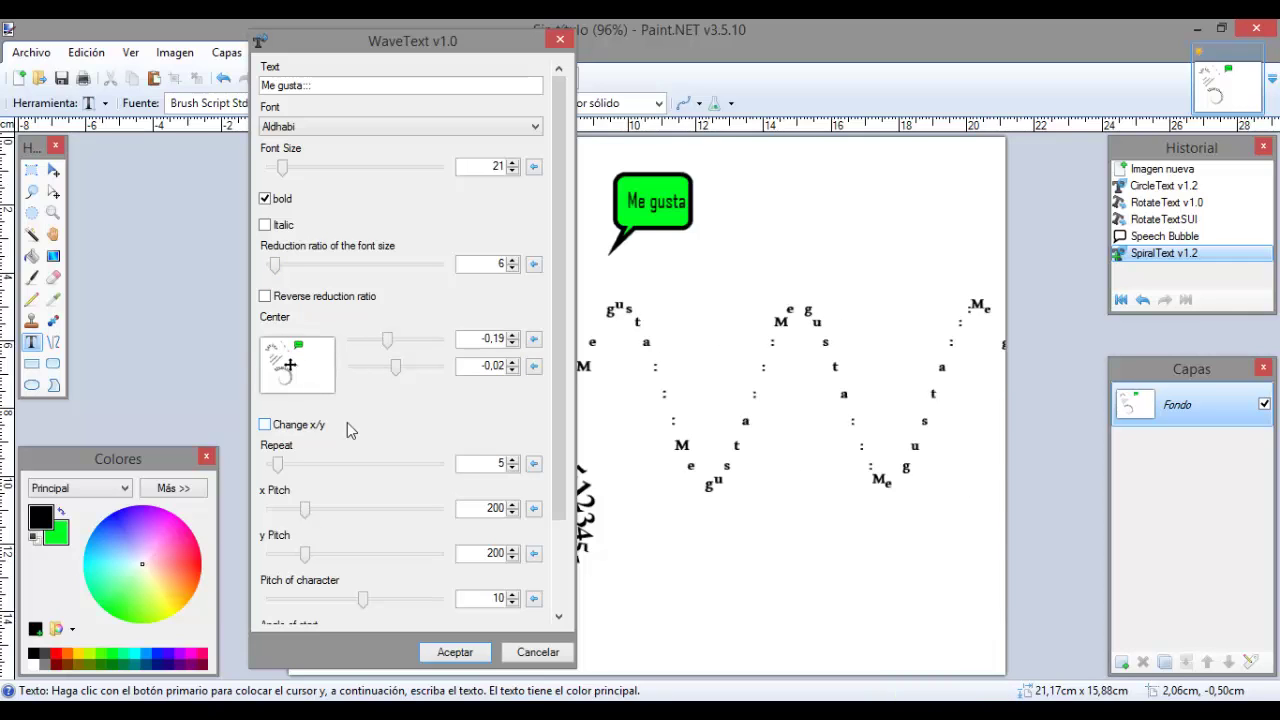
drag(462, 45, 390, 49)
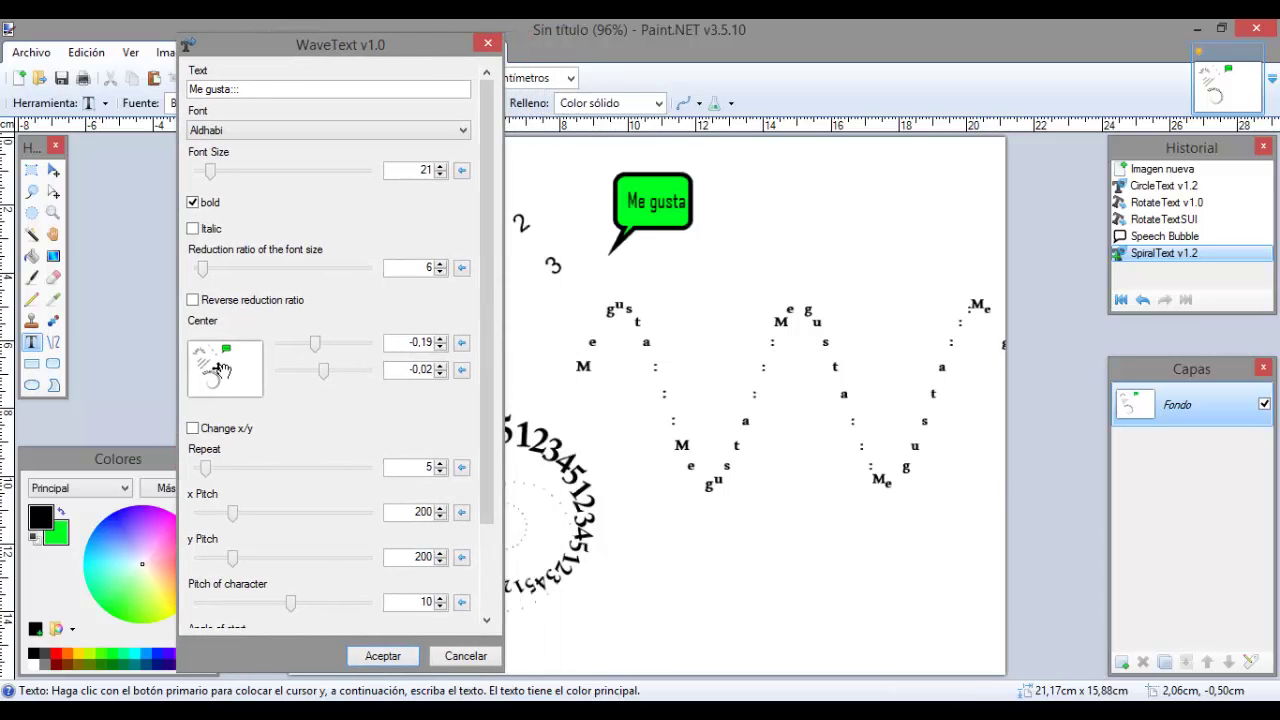
drag(219, 370, 212, 369)
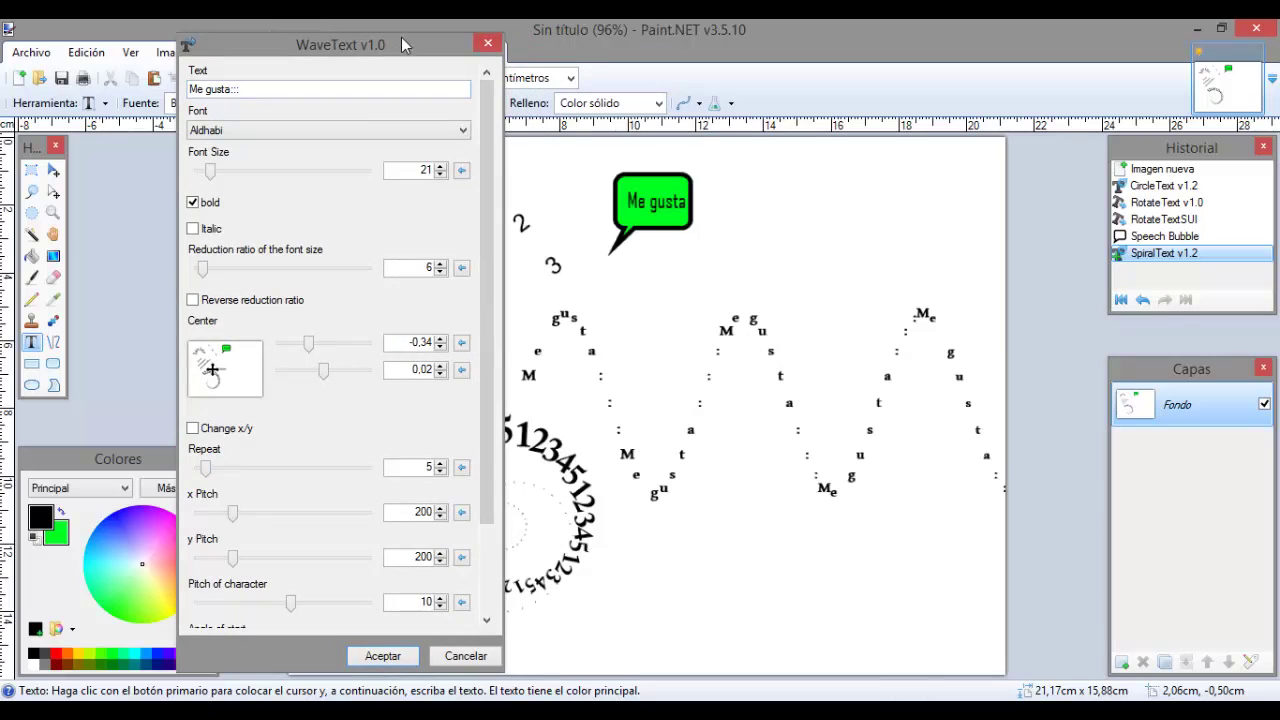
drag(401, 37, 401, 24)
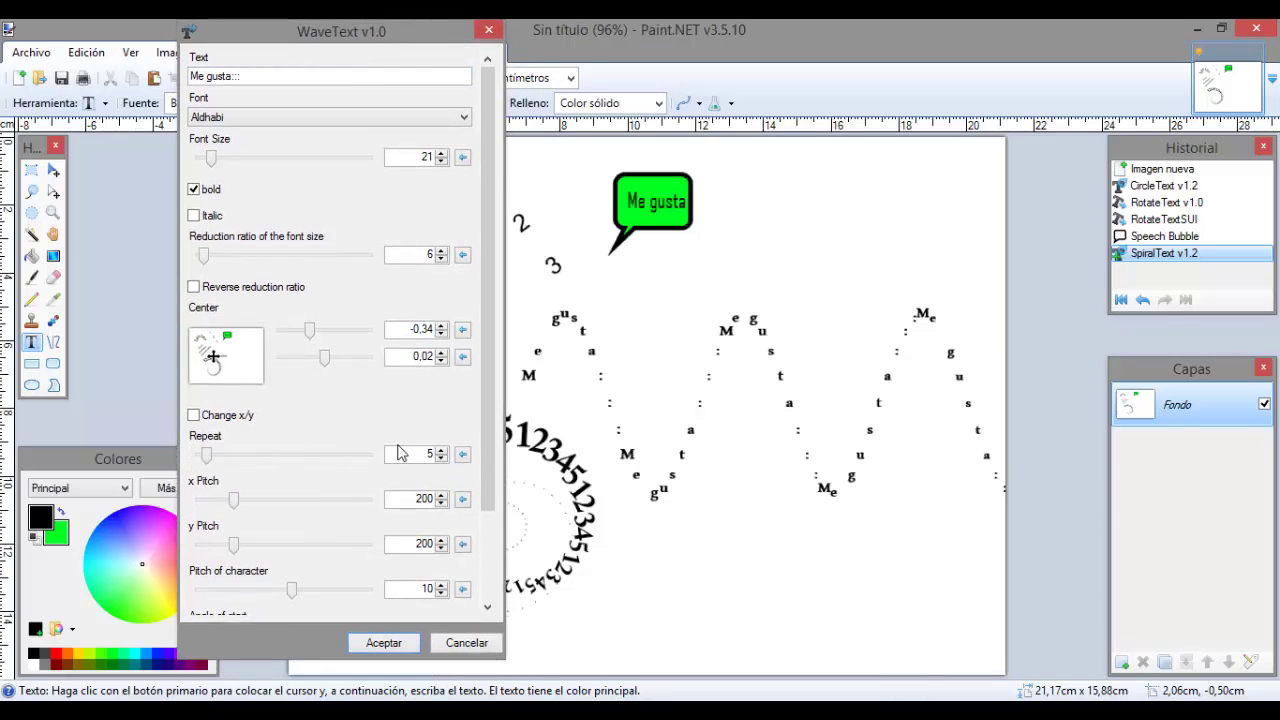
- Lower Repeat to 4 and test Change x/y, leaving the wave horizontal
click(441, 458)
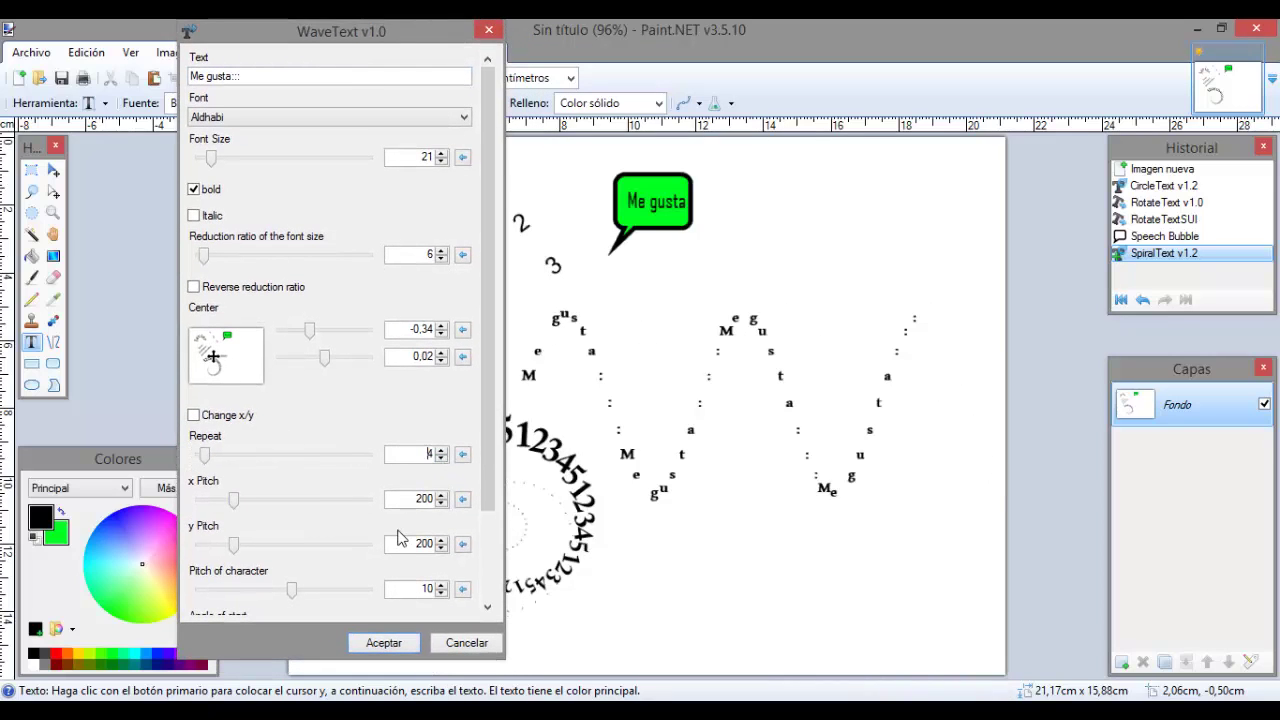
drag(213, 358, 215, 354)
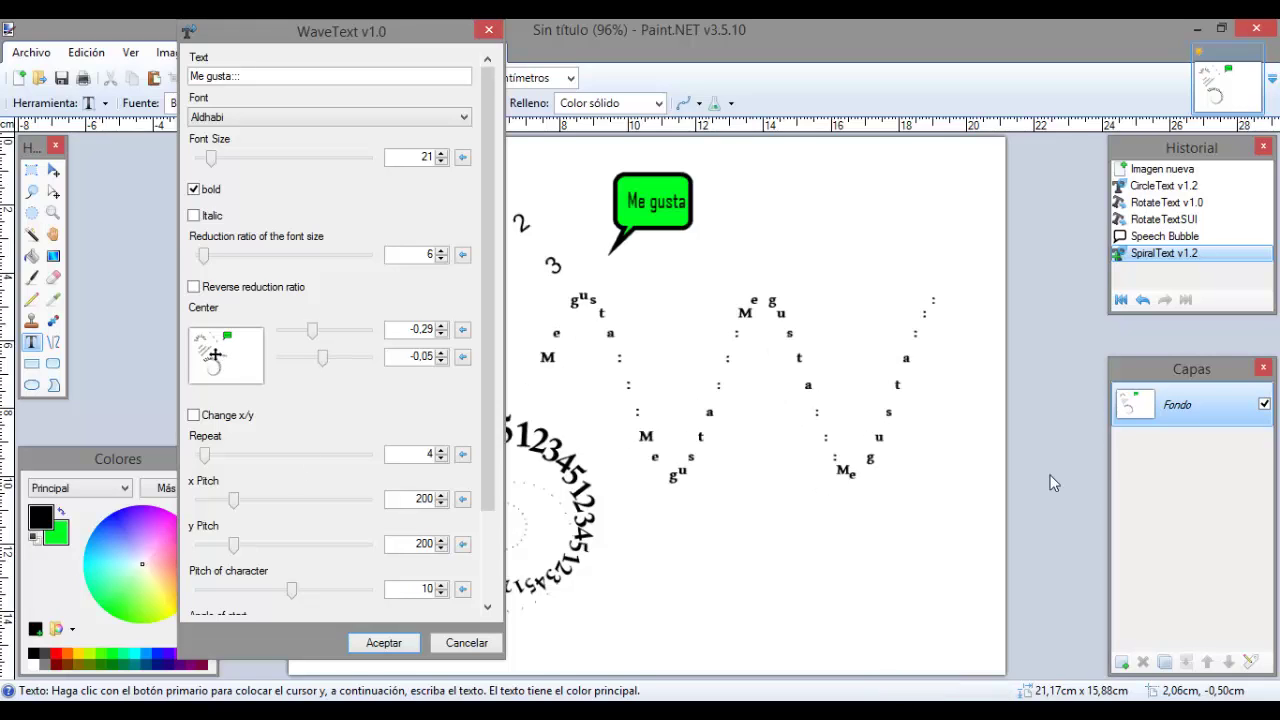
click(194, 415)
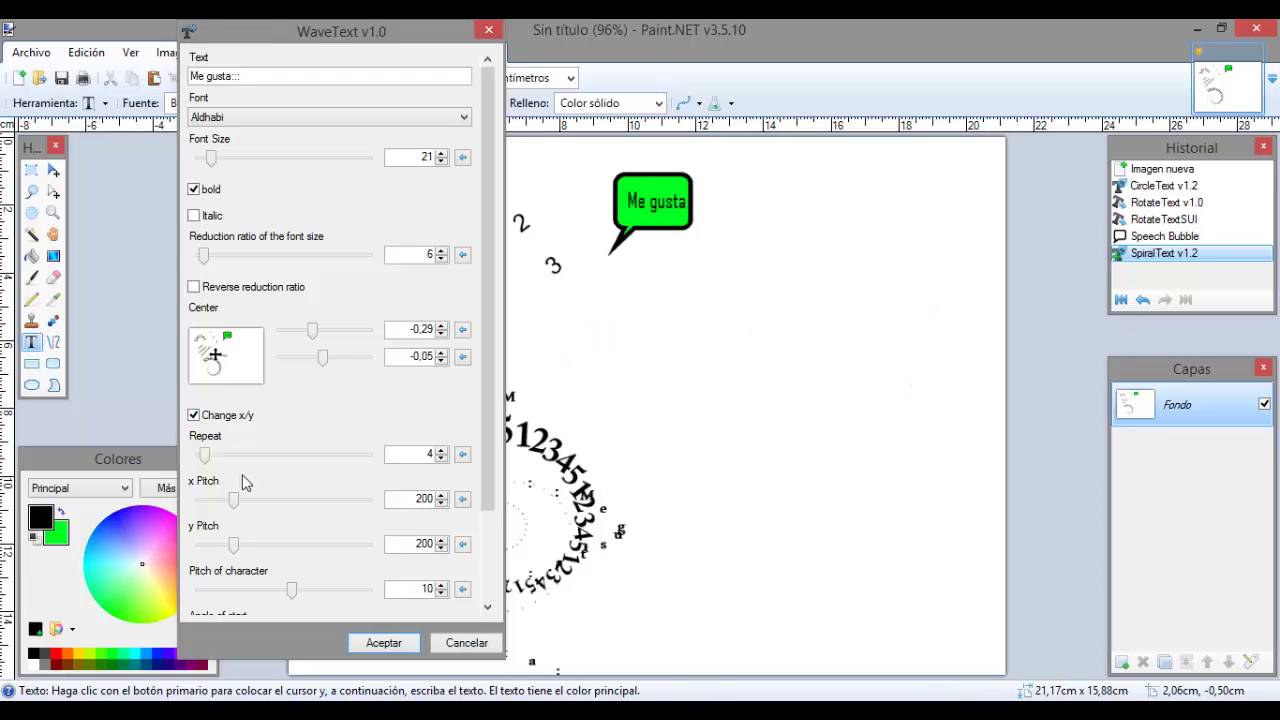
mouse_move(355, 39)
mouse_down()
mouse_move(312, 70)
mouse_move(75, 121)
mouse_move(327, 16)
mouse_move(370, 8)
mouse_move(373, 35)
mouse_up()
click(175, 431)
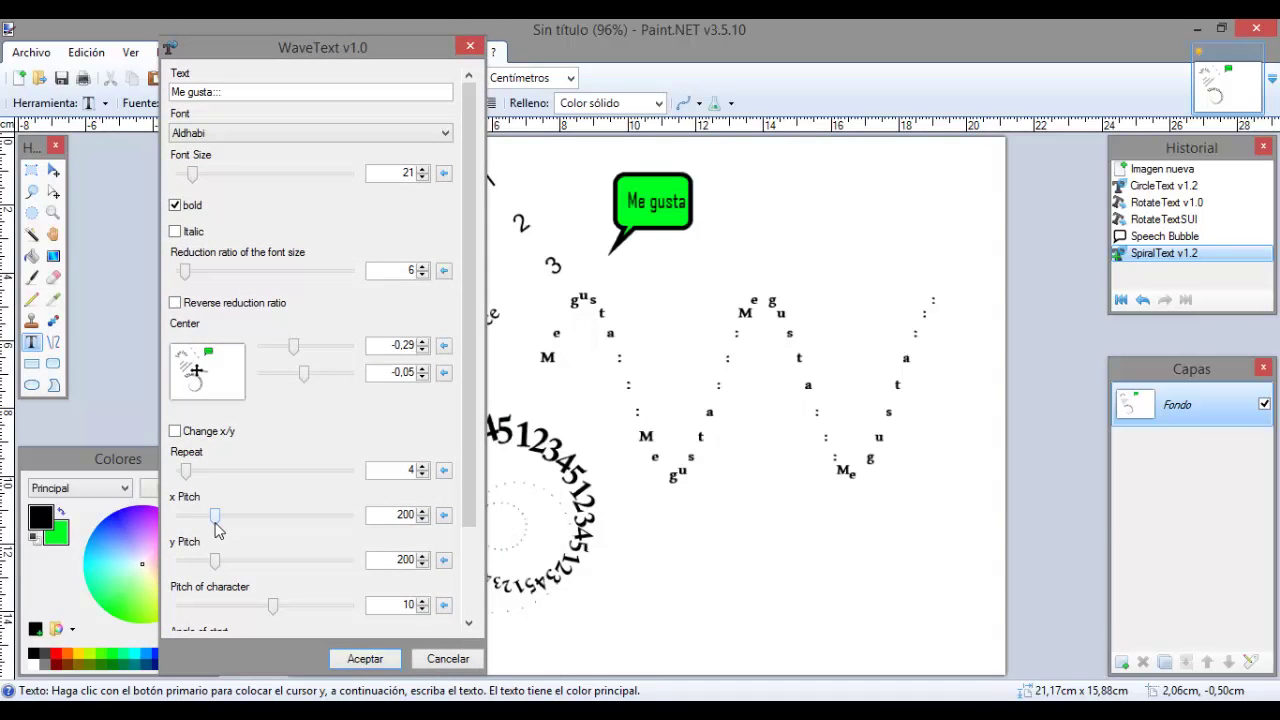
drag(384, 55, 346, 39)
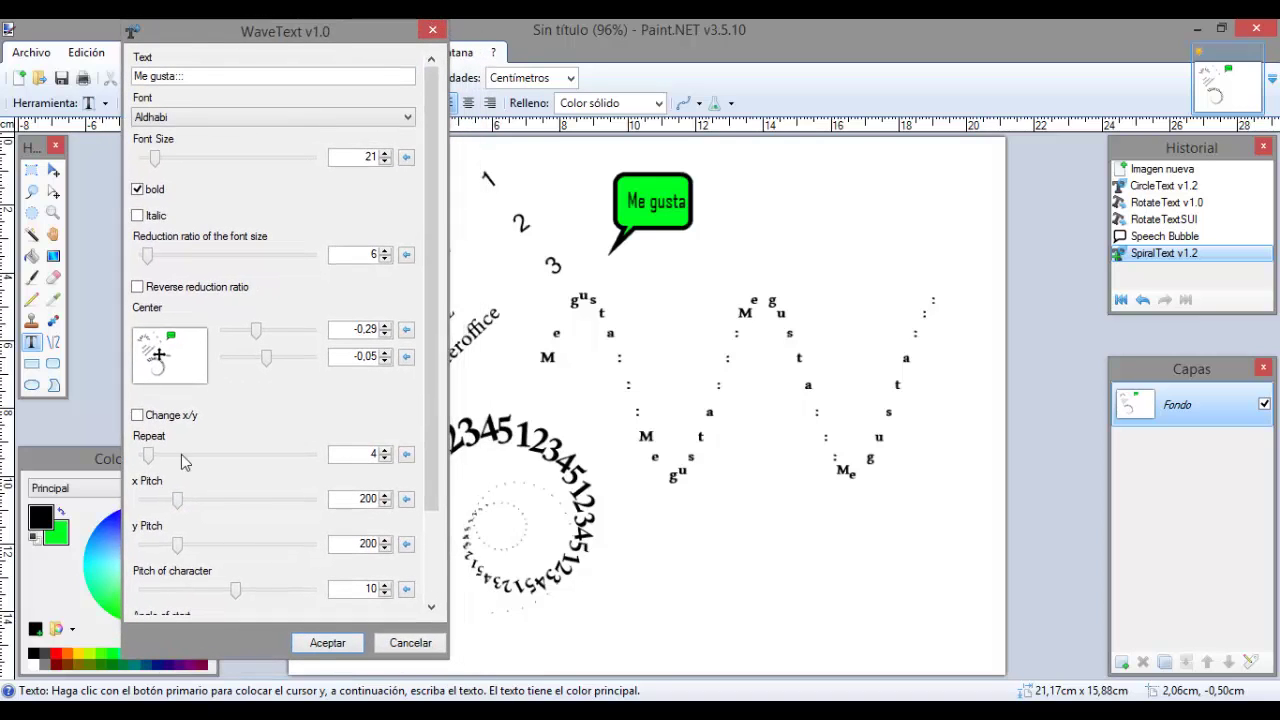
- Restore Repeat to 5, stretch x Pitch to 307, and set Angle of start to -14.58
drag(182, 507, 164, 510)
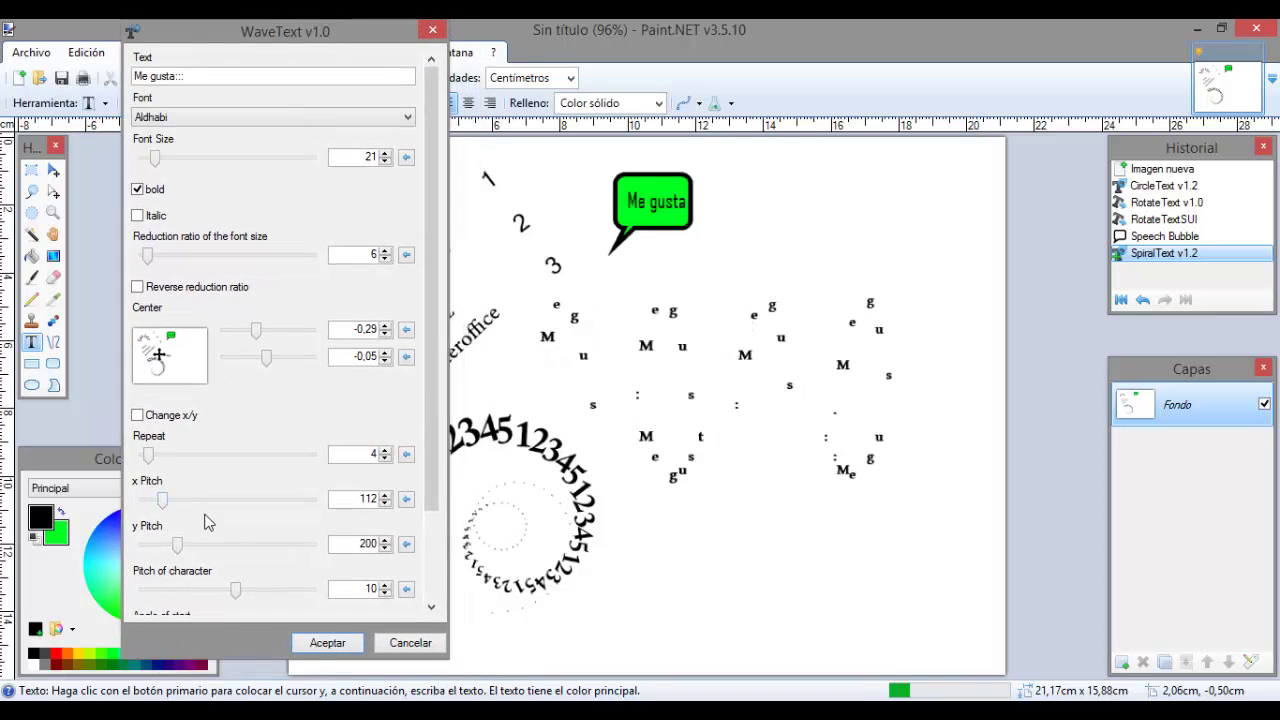
click(406, 454)
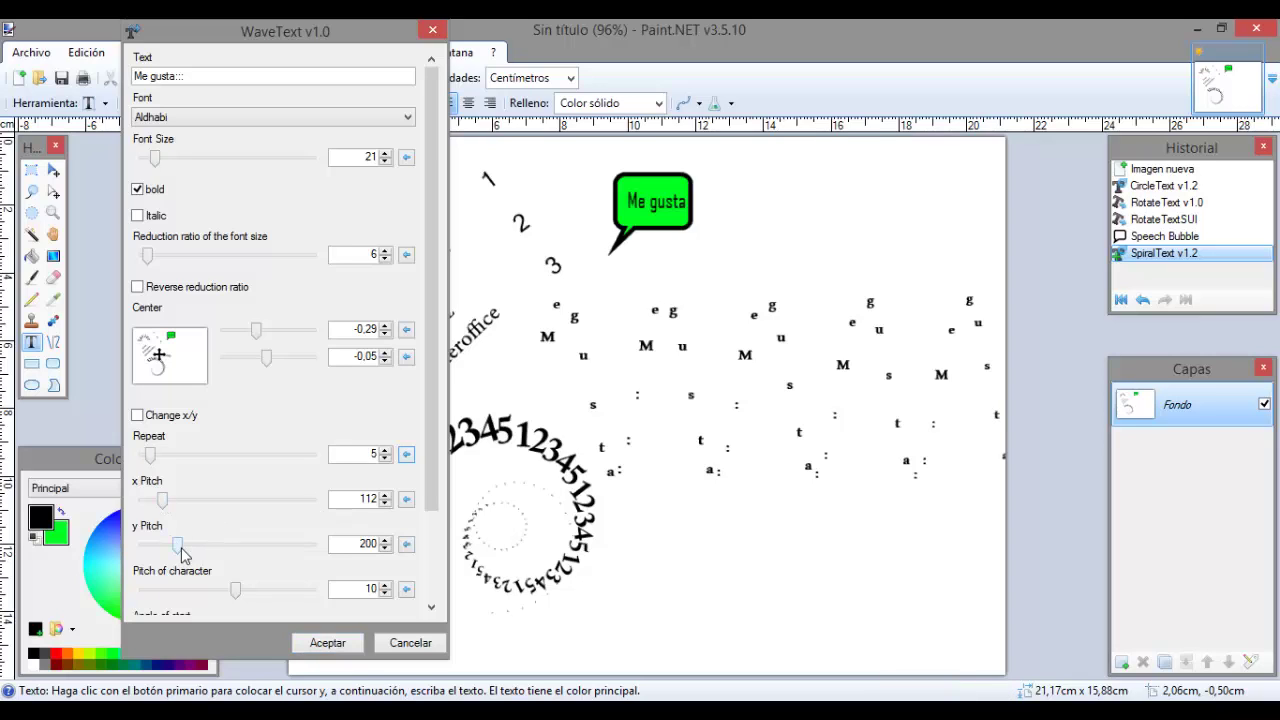
mouse_move(182, 555)
mouse_down()
mouse_move(194, 543)
mouse_move(247, 588)
mouse_move(177, 545)
mouse_up()
drag(163, 500, 201, 509)
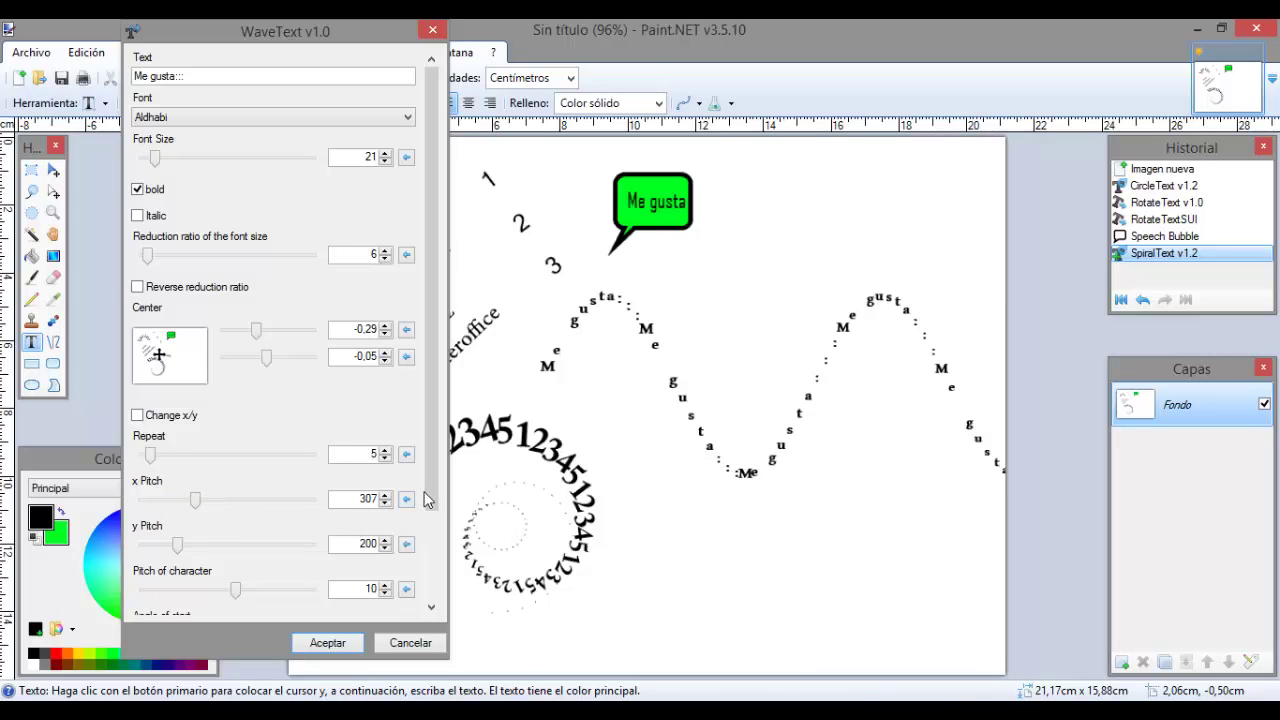
drag(429, 500, 433, 600)
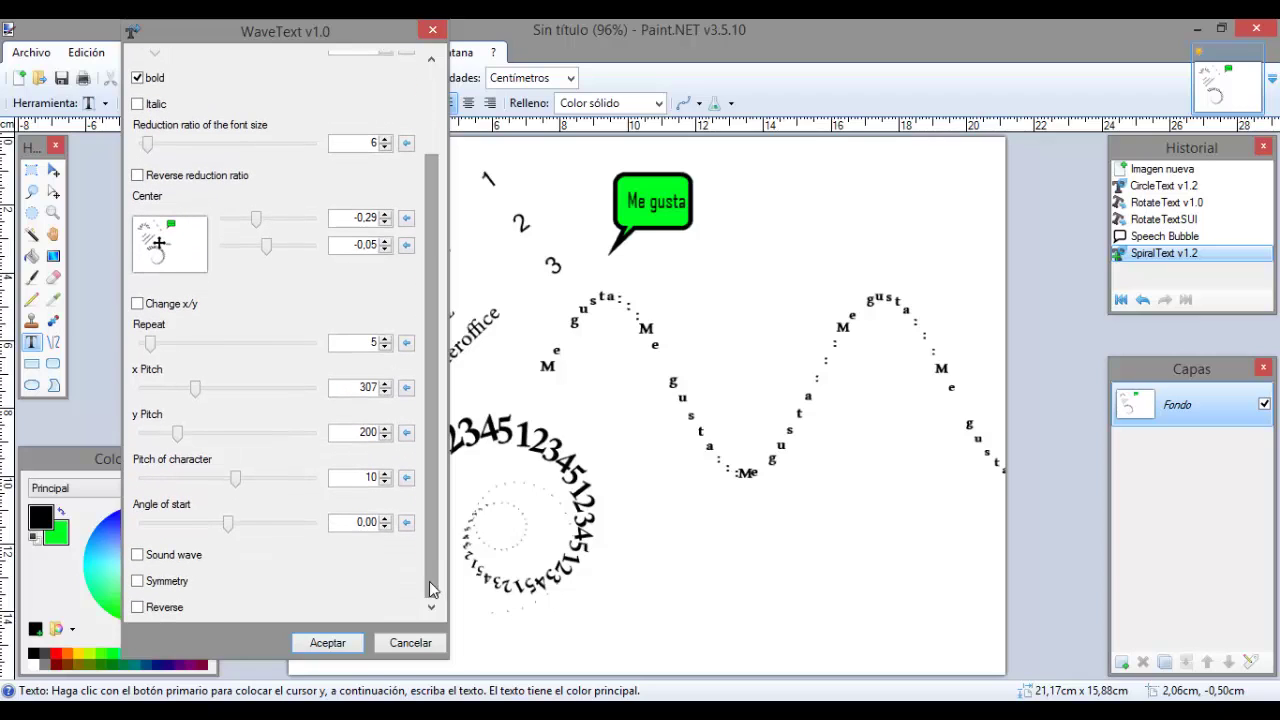
drag(230, 487, 273, 479)
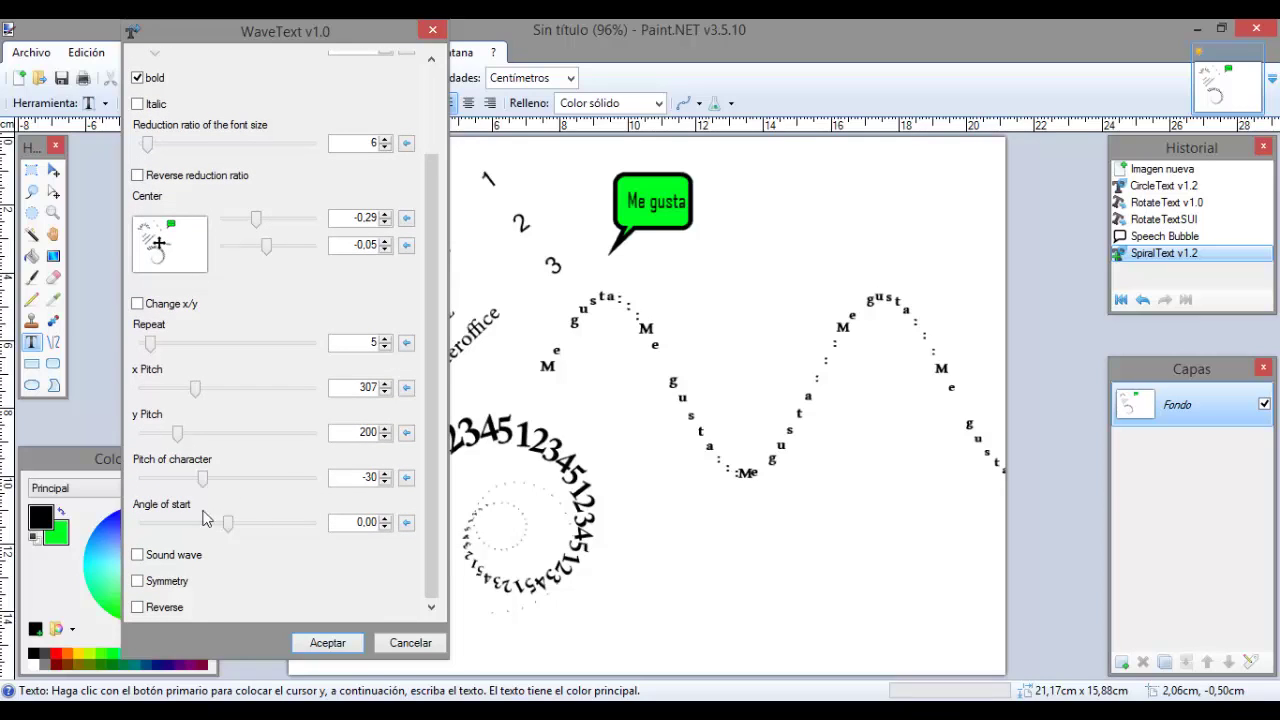
click(406, 477)
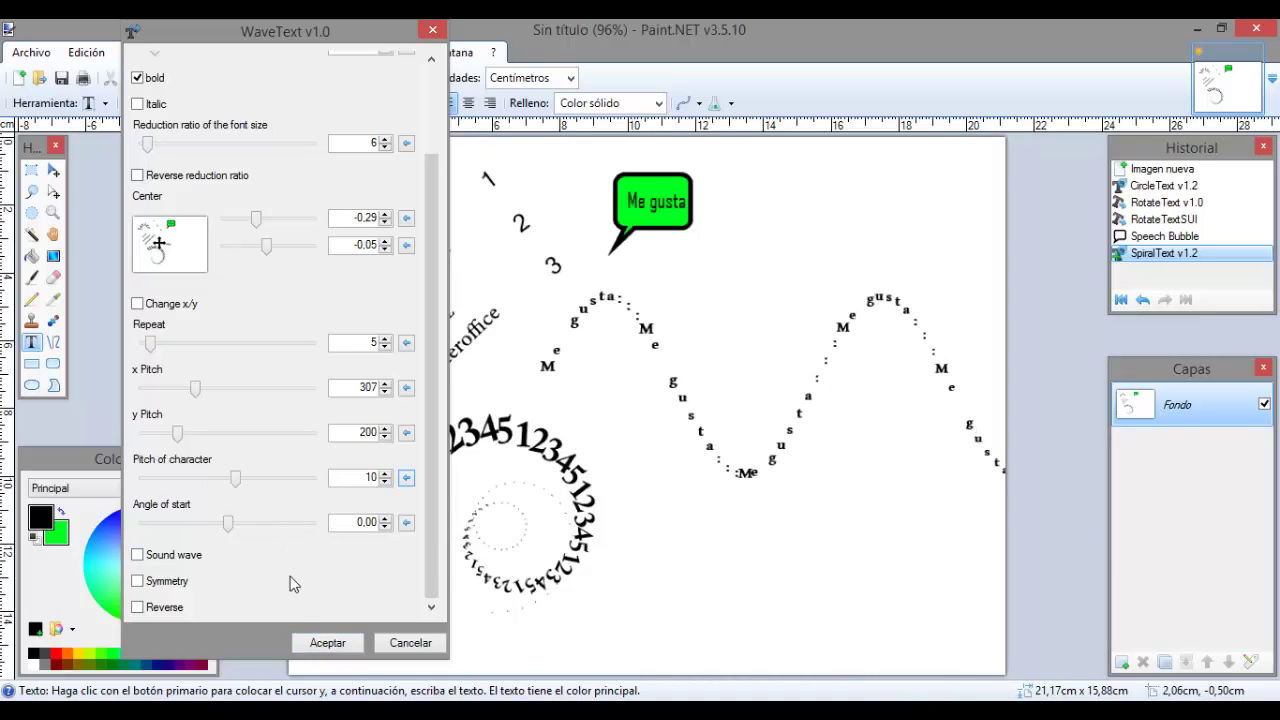
drag(229, 525, 216, 532)
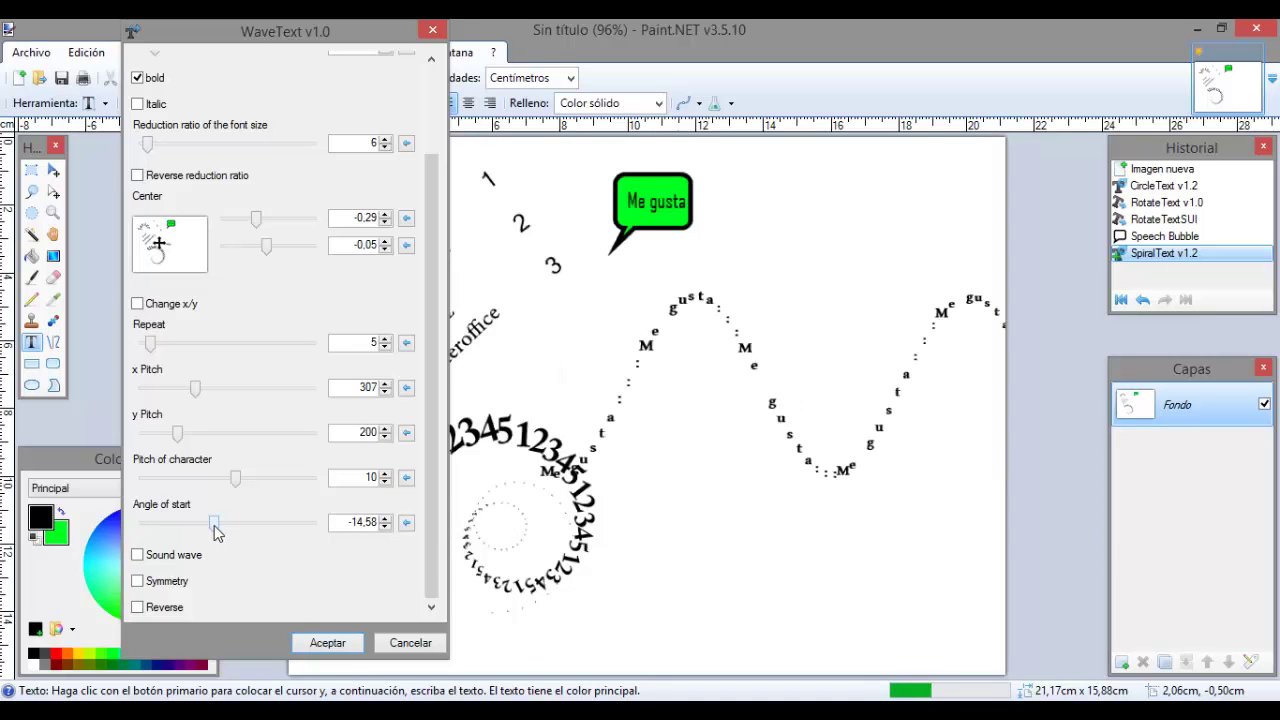
- Reset Angle of start to 0.00, compare Sound wave and Reverse, leaving Sound wave on
click(405, 523)
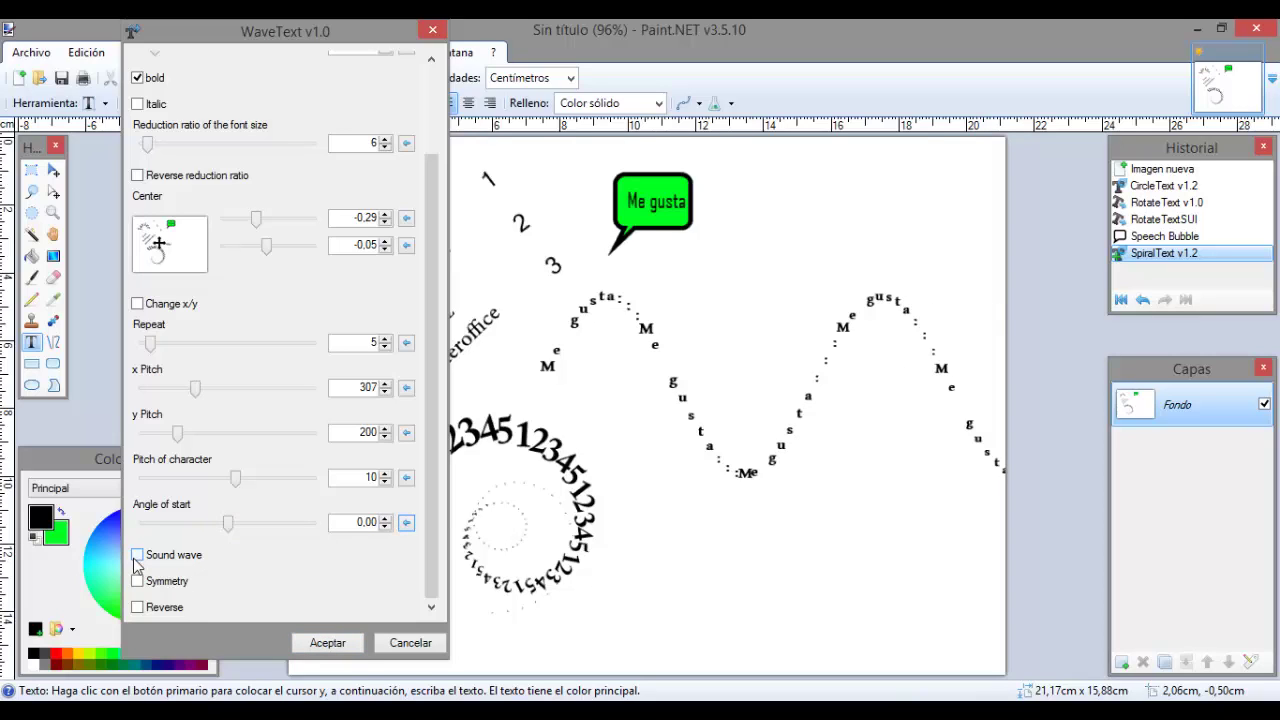
click(139, 558)
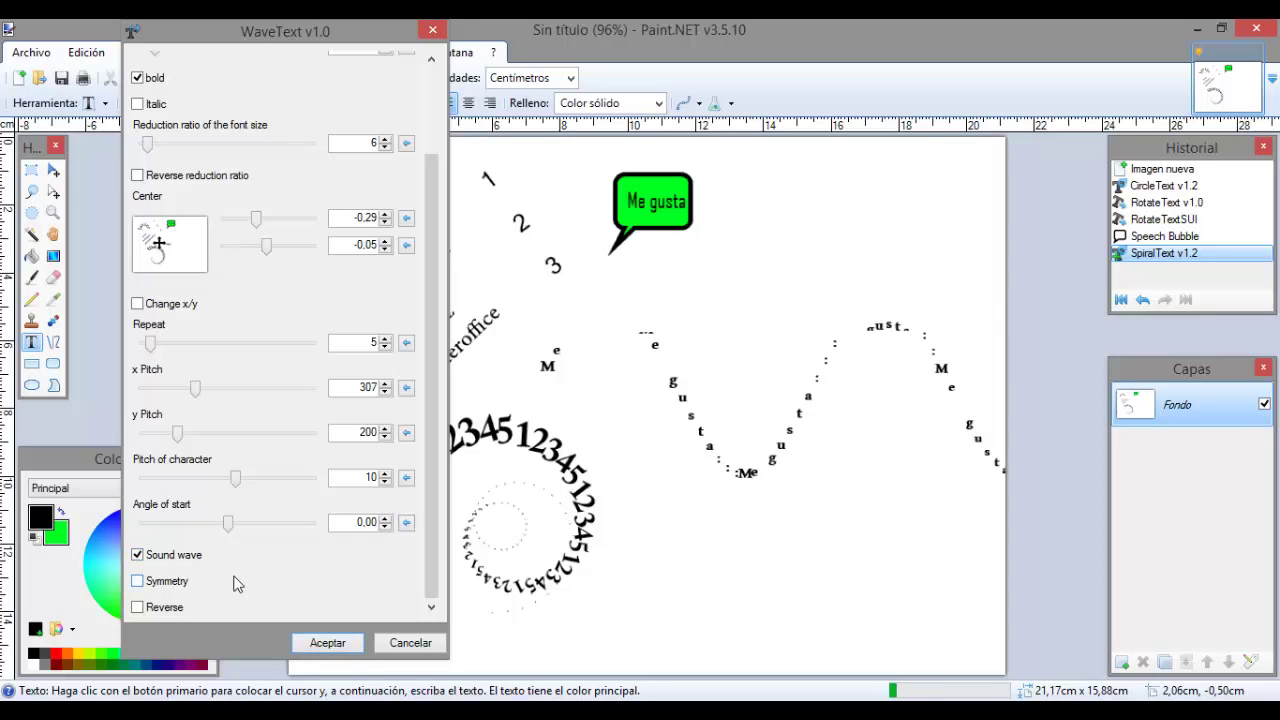
click(138, 557)
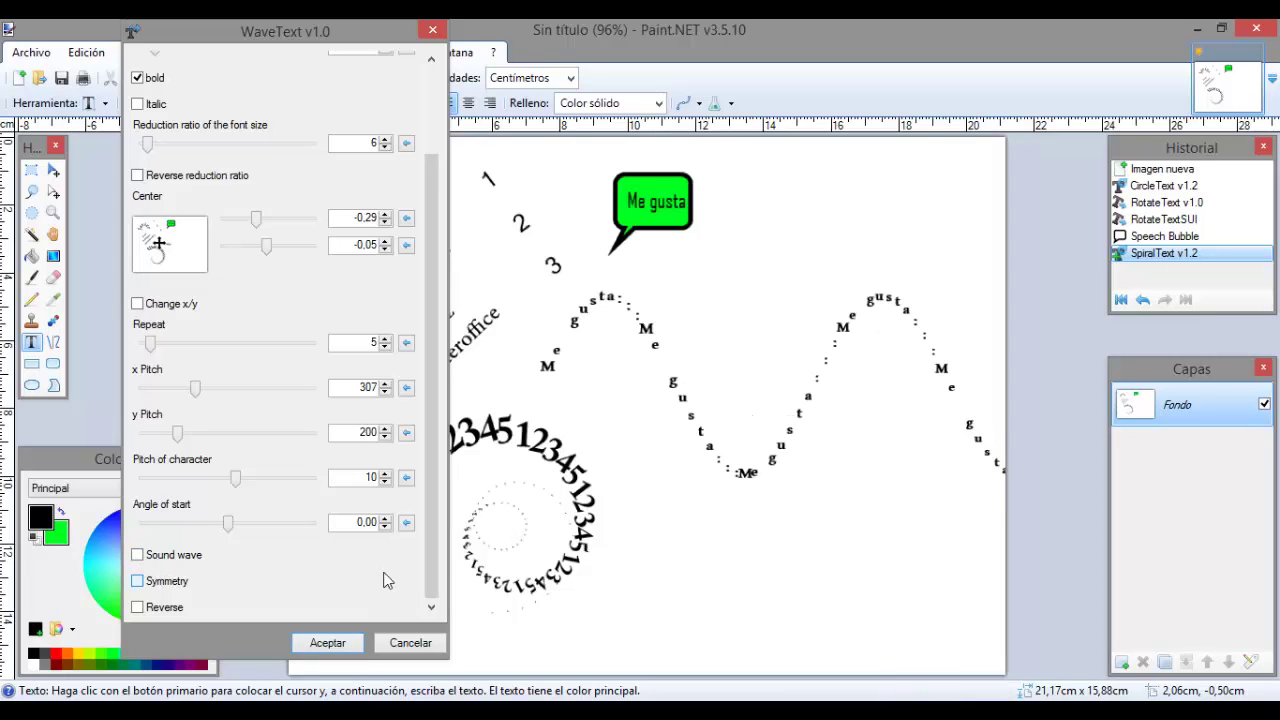
click(137, 609)
key(space)
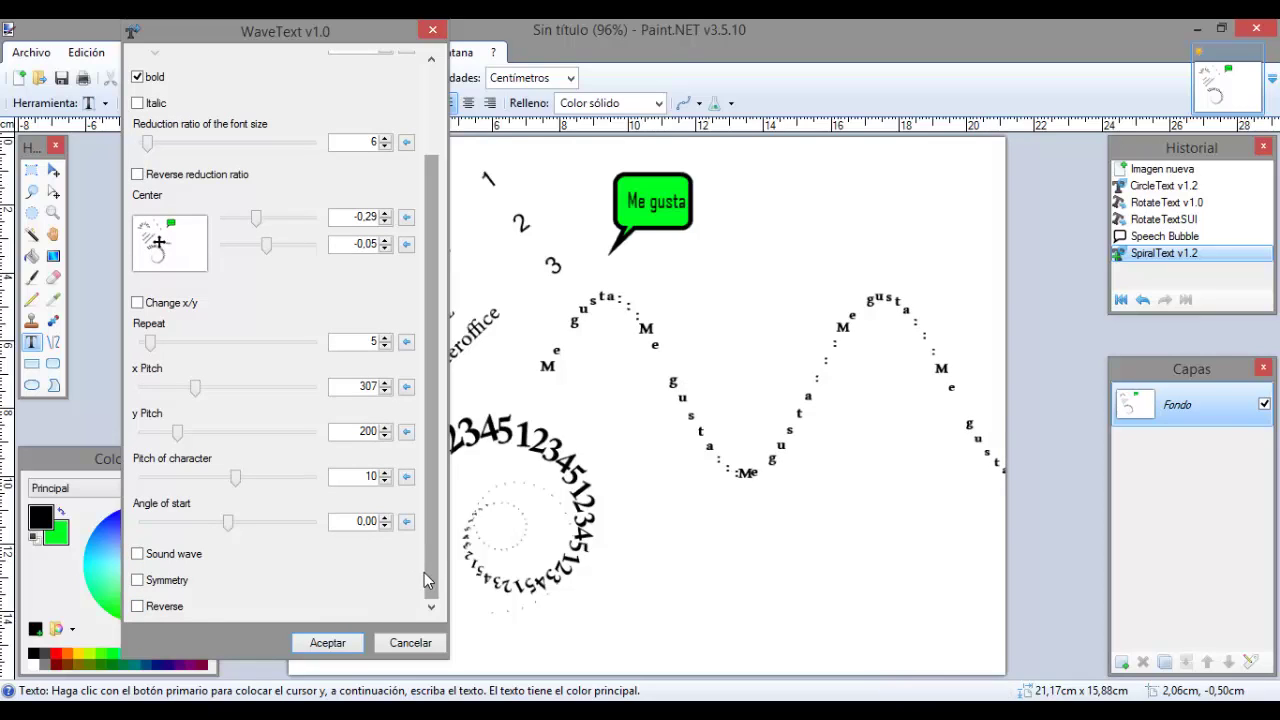
click(137, 554)
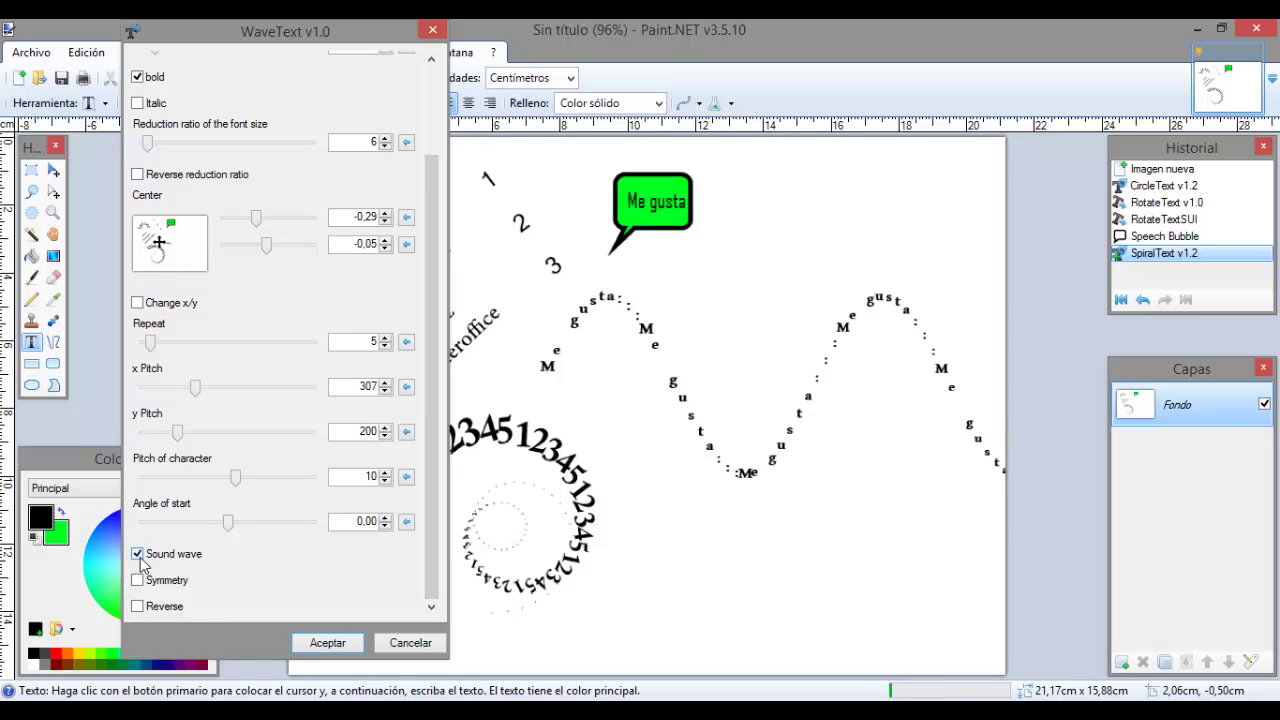